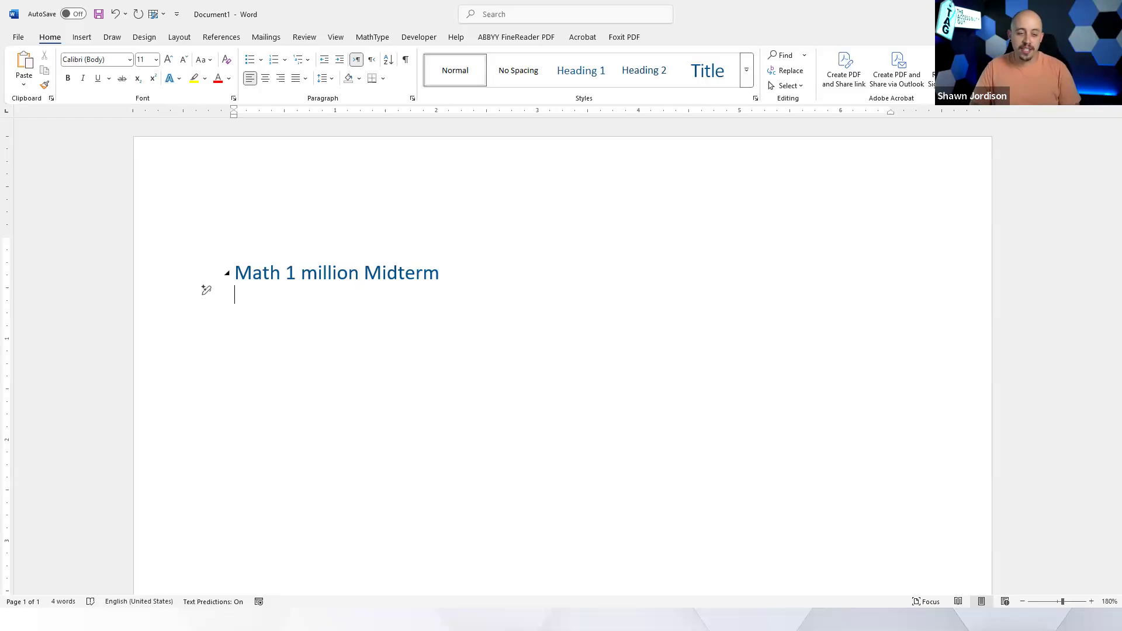
Capitalize the M of "Million" in the title heading
{"action": "left_click", "coordinate": [316, 274]}
{"action": "key", "text": "BackSpace"}
{"action": "type", "text": "M"}
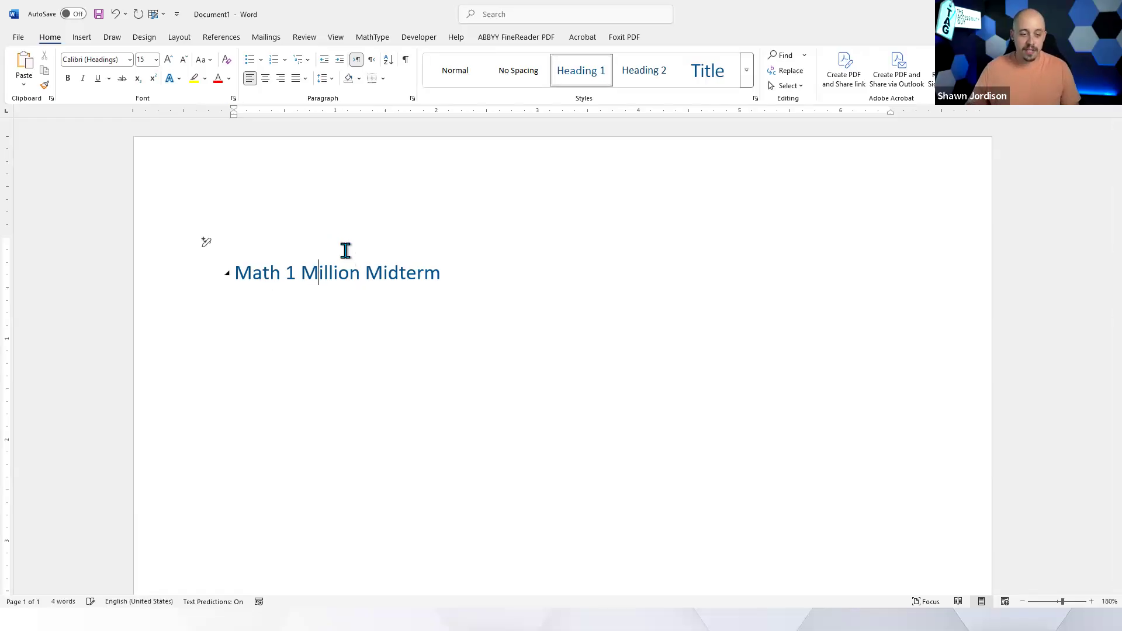
Add the body line "We want to solve them:" below the title heading
{"action": "key", "text": "End"}
{"action": "key", "text": "Return"}
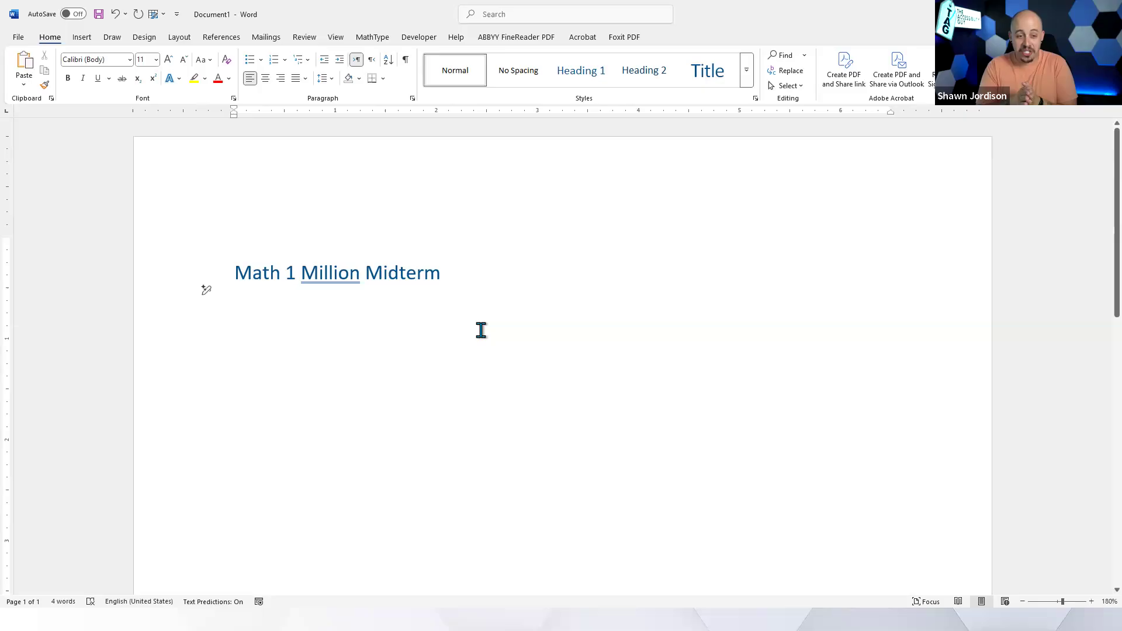
{"action": "type", "text": "W"}
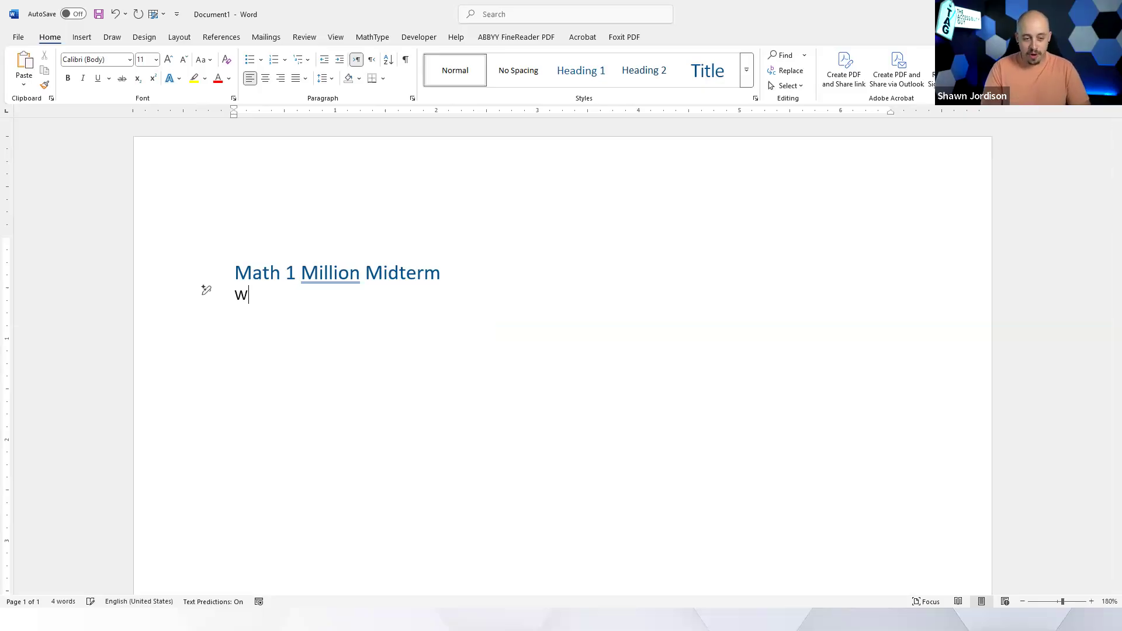
{"action": "type", "text": "e want to solve them:"}
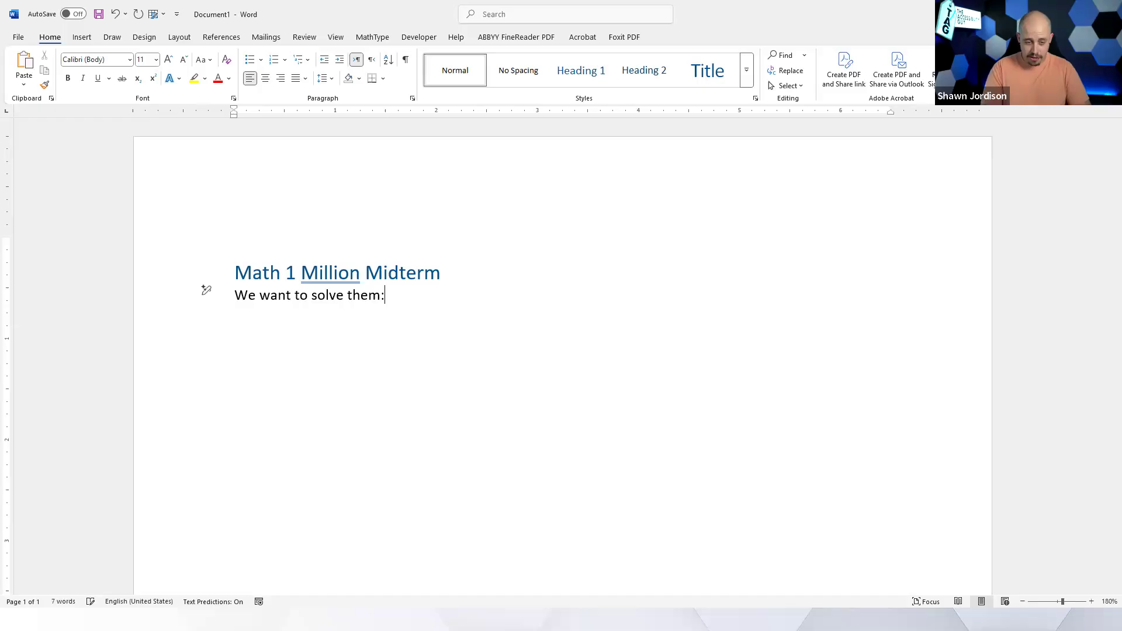
Add "Question 1" below the introductory line, format it as Heading 2, and start a new paragraph after it
{"action": "key", "text": "Return"}
{"action": "type", "text": "Question 1"}
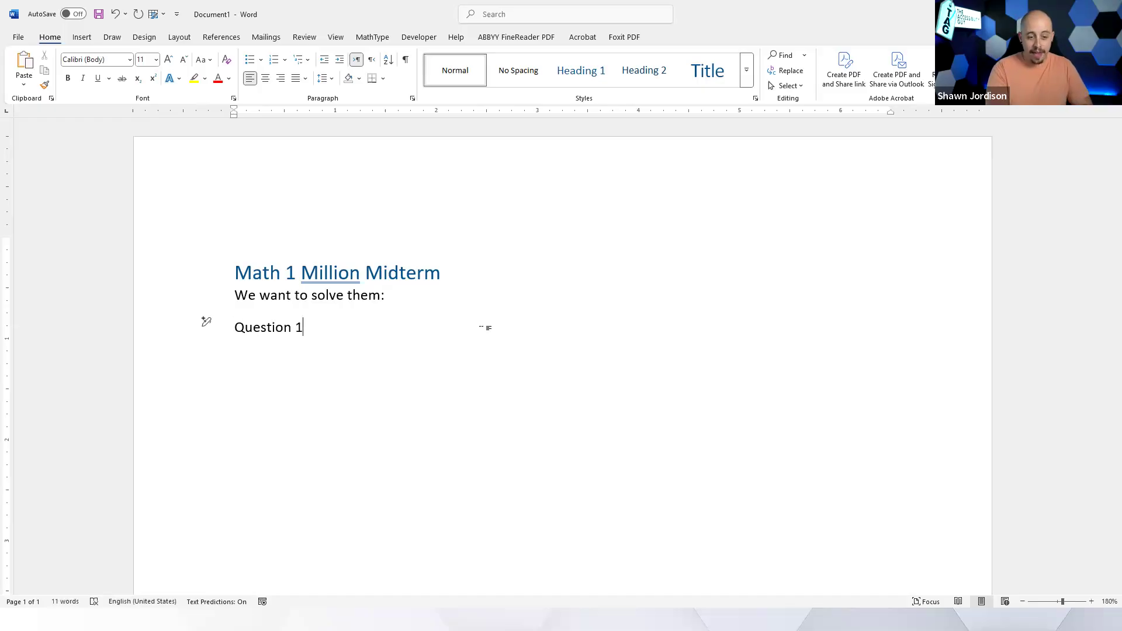
{"action": "key", "text": "ctrl+alt+2"}
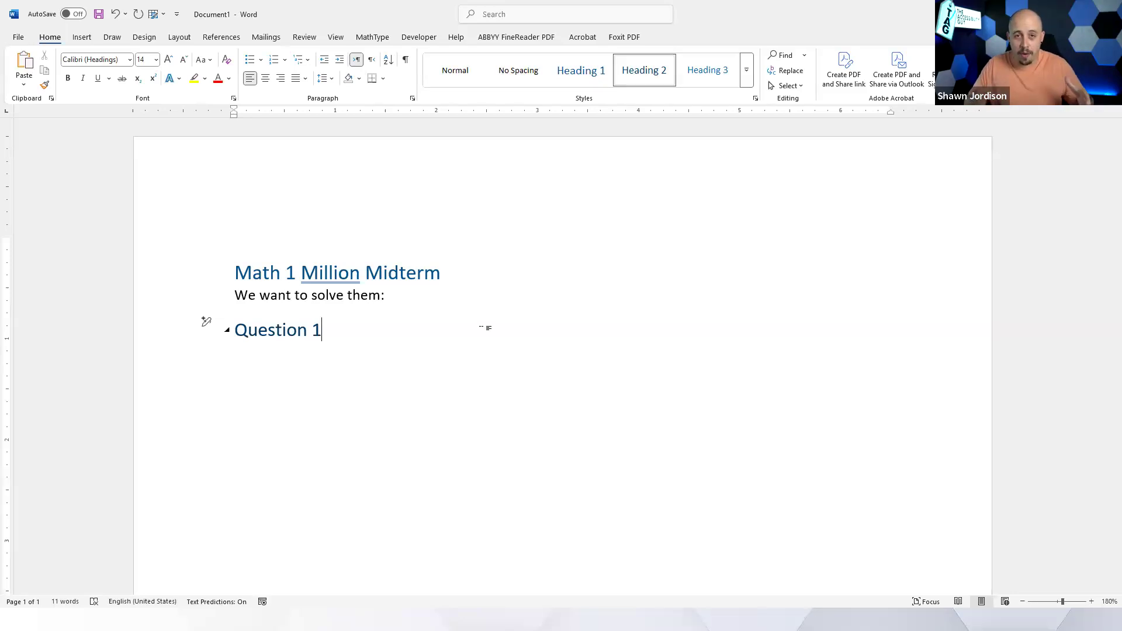
{"action": "key", "text": "Return"}
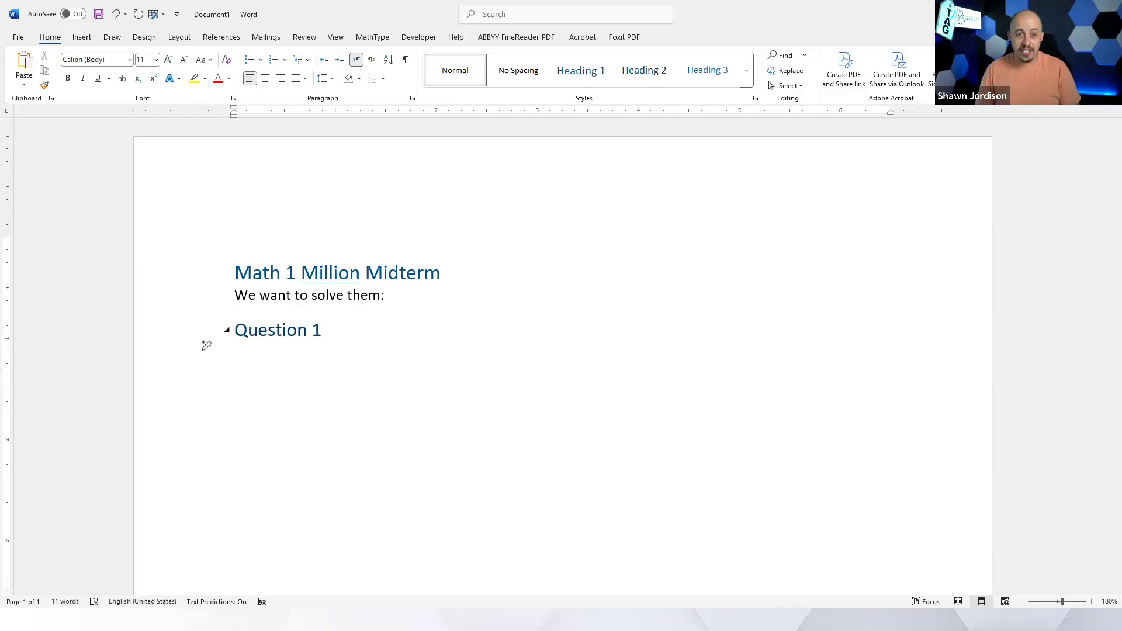
Leave a blank line under Question 1 and add "Response for question 1" formatted as Heading 2
{"action": "key", "text": "Return"}
{"action": "type", "text": "Respon"}
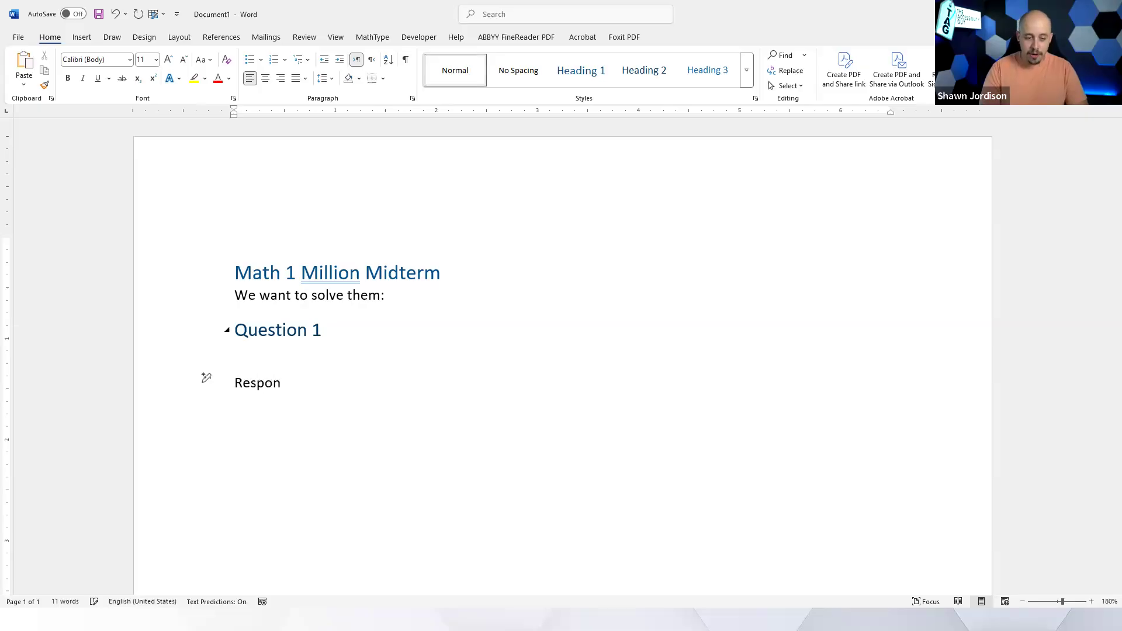
{"action": "type", "text": "se for question 1"}
{"action": "key", "text": "ctrl+alt+2"}
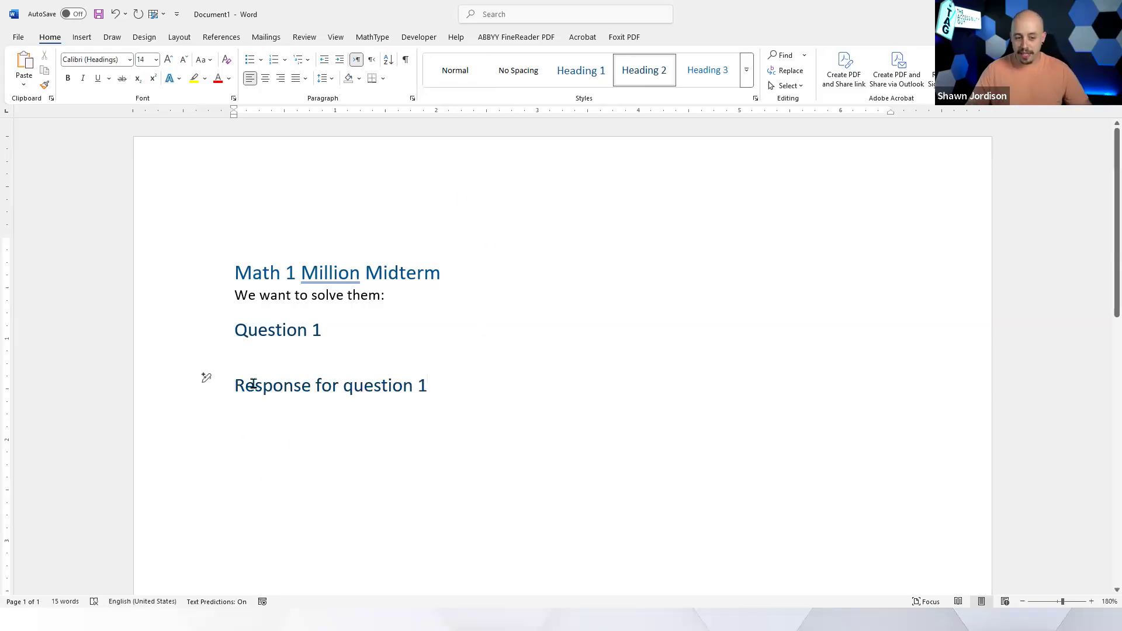
Delete the "Response for question 1" heading and the extra blank paragraph above it
{"action": "left_click", "coordinate": [273, 353]}
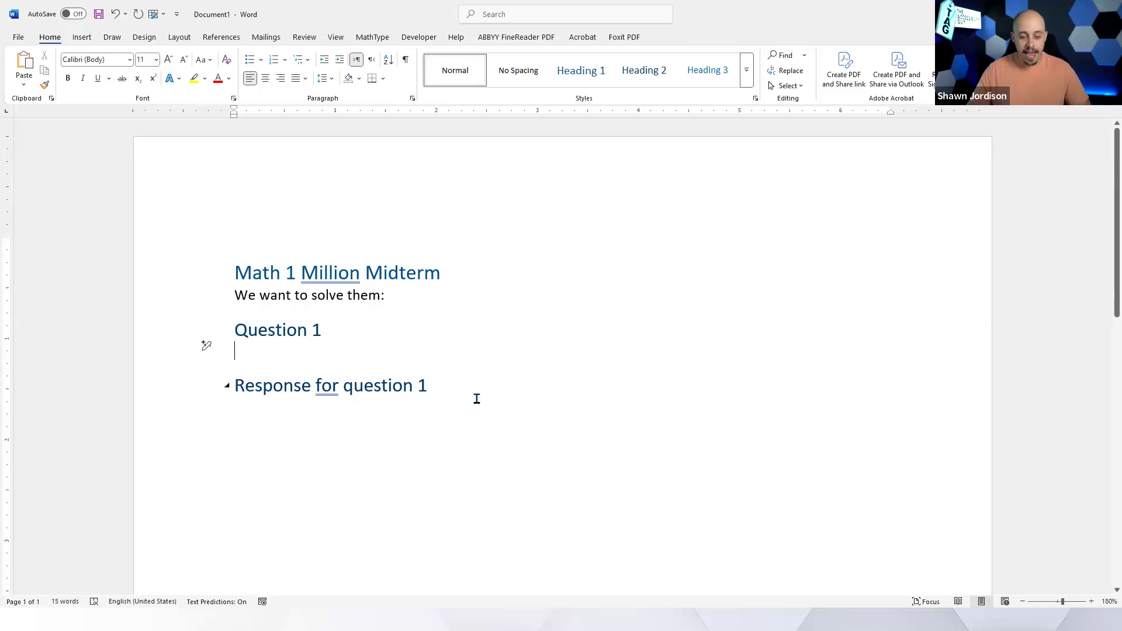
{"action": "left_click", "coordinate": [163, 391]}
{"action": "key", "text": "BackSpace"}
{"action": "key", "text": "BackSpace"}
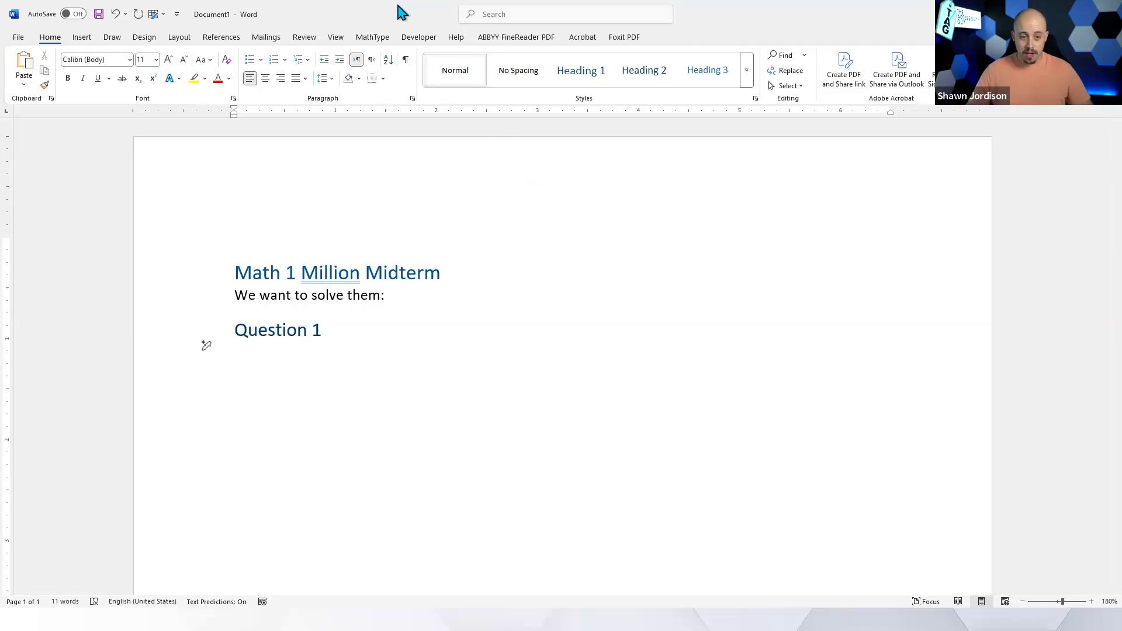
Insert an inline MathType equation under Question 1, using the Algebra quadratic-formula template with "x=" in front of the fraction
{"action": "left_click", "coordinate": [381, 41]}
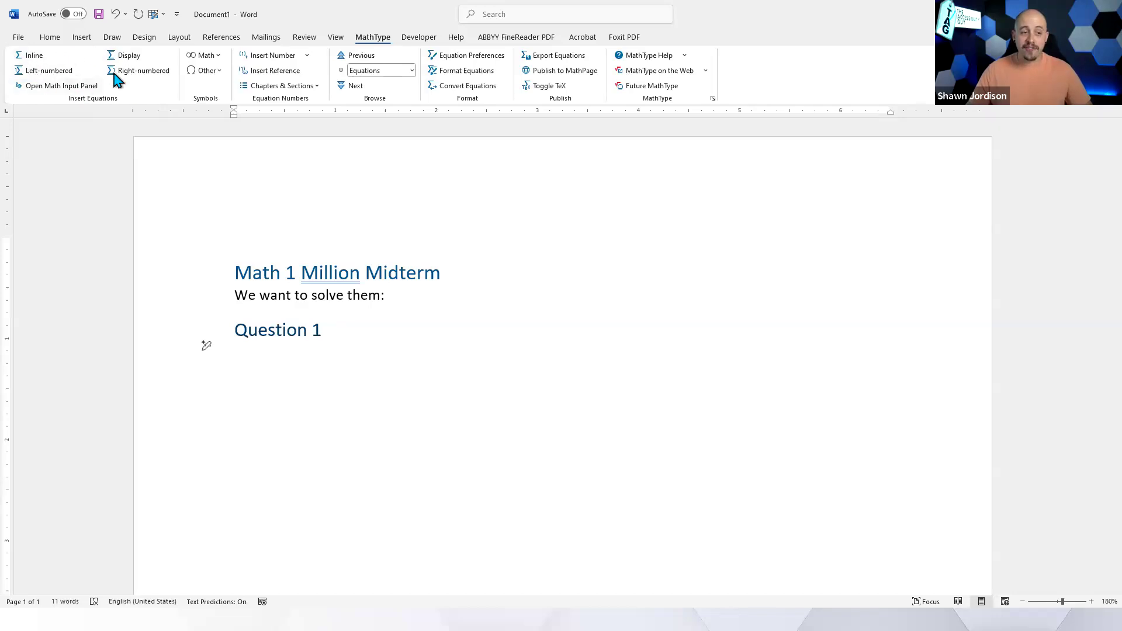
{"action": "left_click", "coordinate": [34, 57]}
{"action": "left_click_drag", "start_coordinate": [599, 82], "coordinate": [496, 64]}
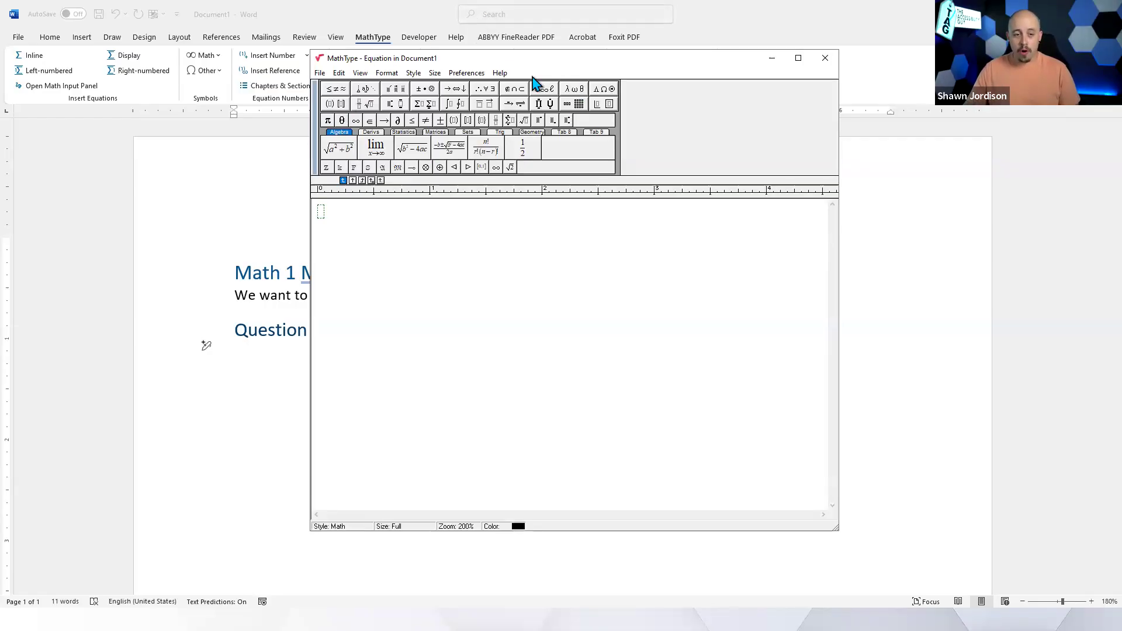
{"action": "left_click", "coordinate": [403, 133]}
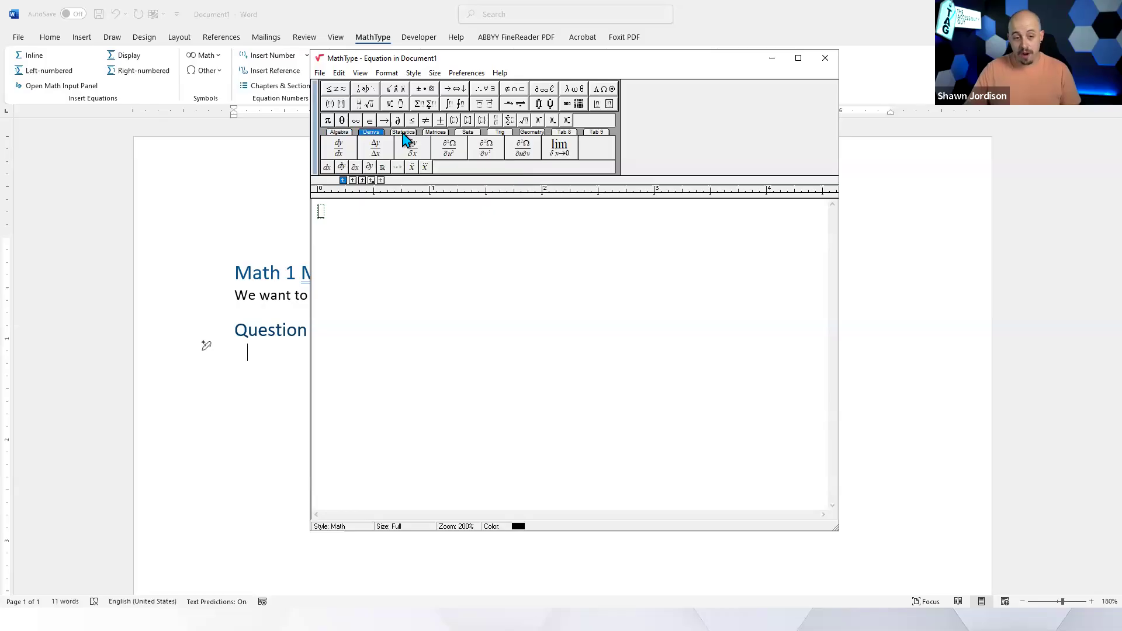
{"action": "left_click", "coordinate": [468, 133]}
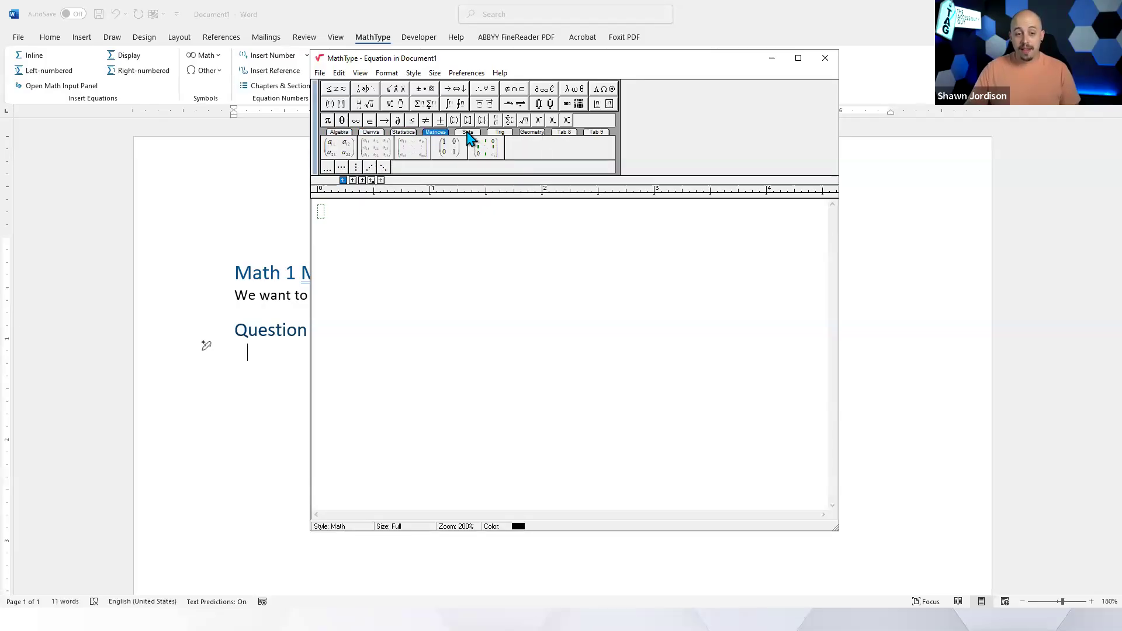
{"action": "left_click", "coordinate": [337, 132]}
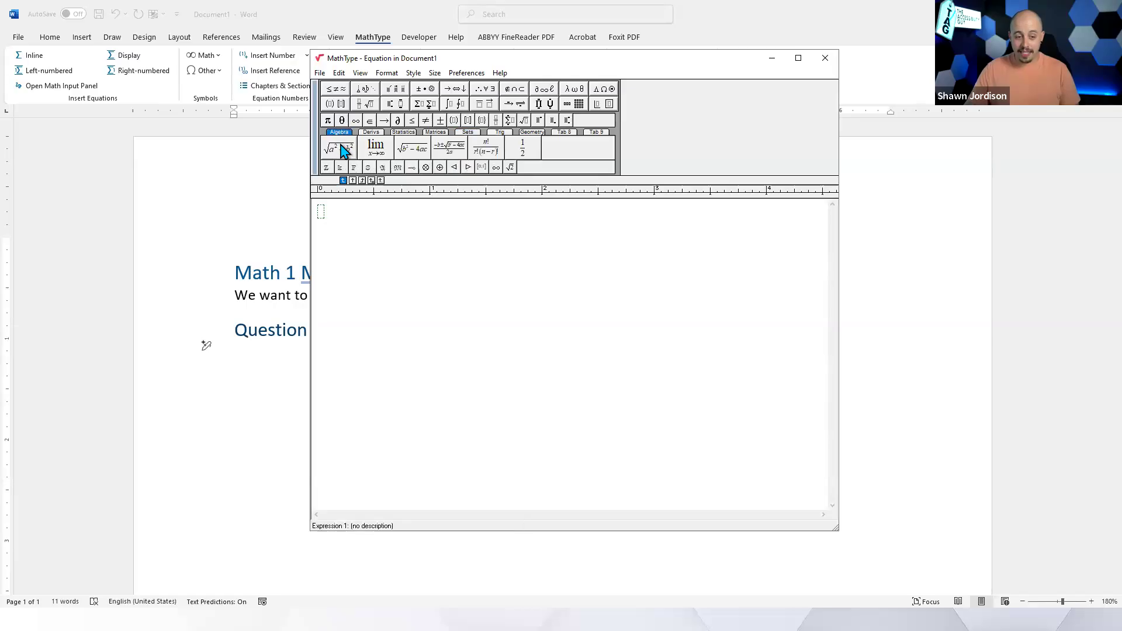
{"action": "left_click", "coordinate": [453, 146]}
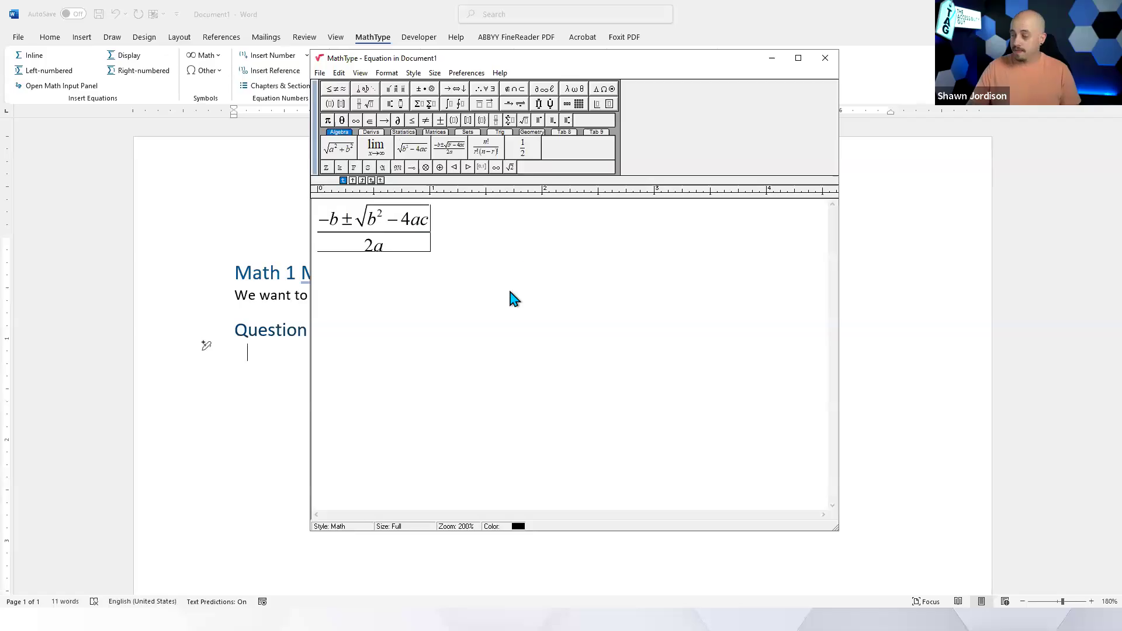
{"action": "left_click", "coordinate": [326, 244]}
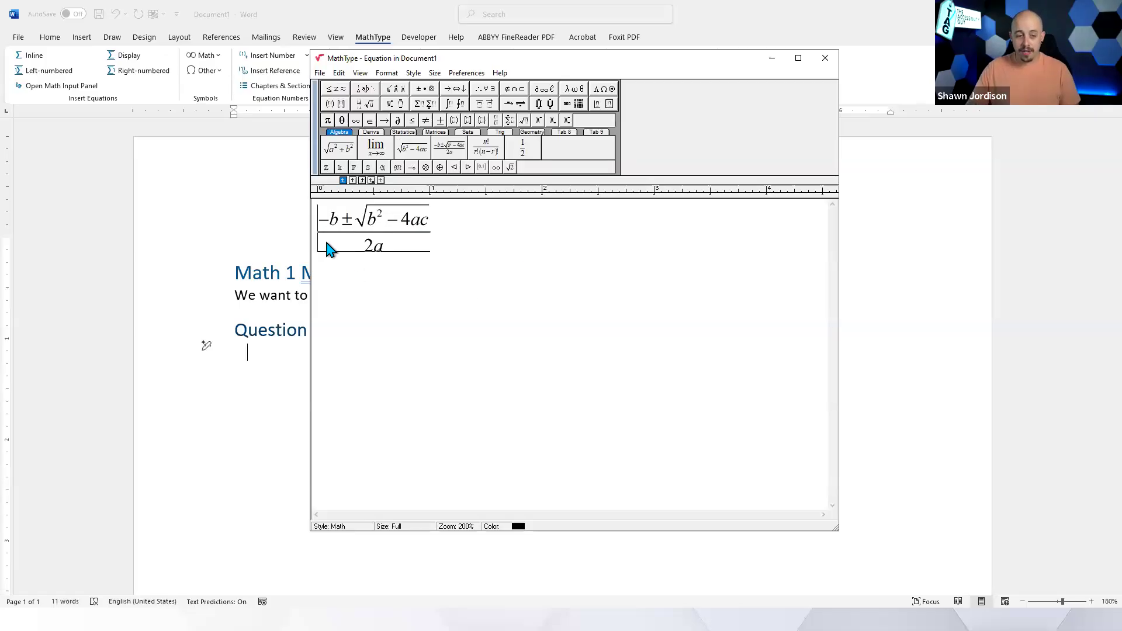
{"action": "type", "text": "x="}
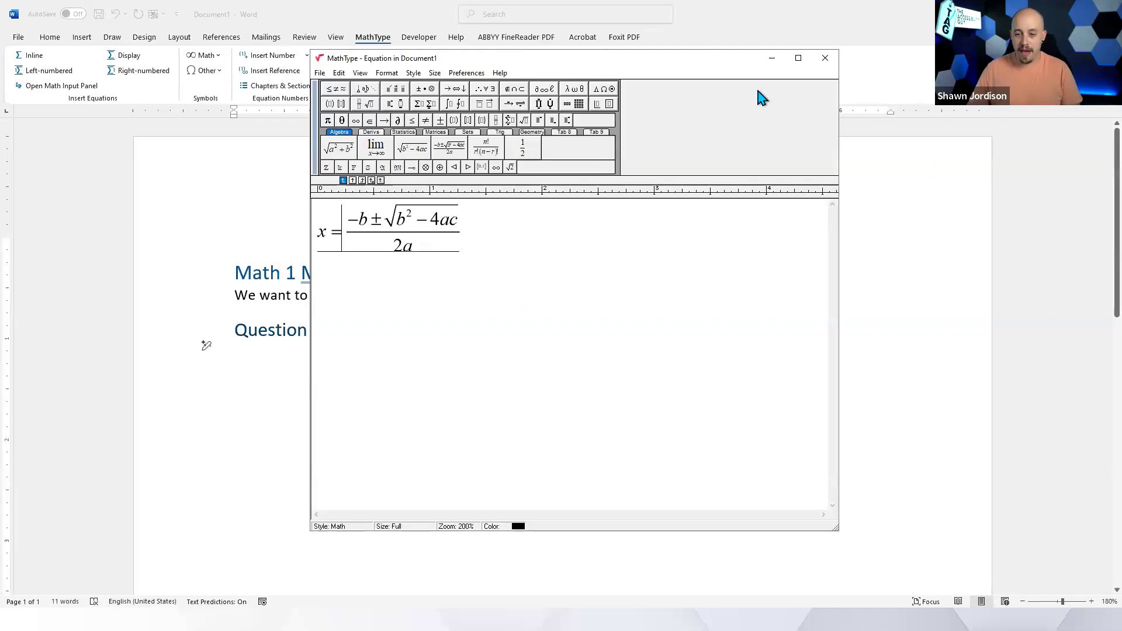
{"action": "left_click", "coordinate": [821, 64]}
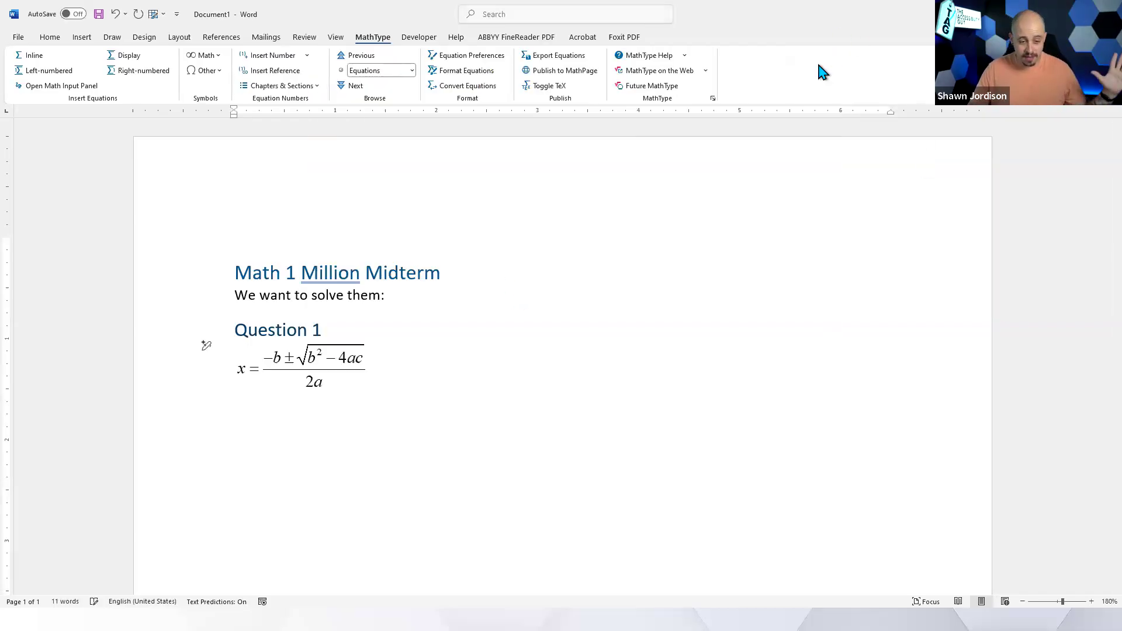
Enlarge the quadratic formula proportionally to about 3 inches wide
{"action": "left_click", "coordinate": [367, 387]}
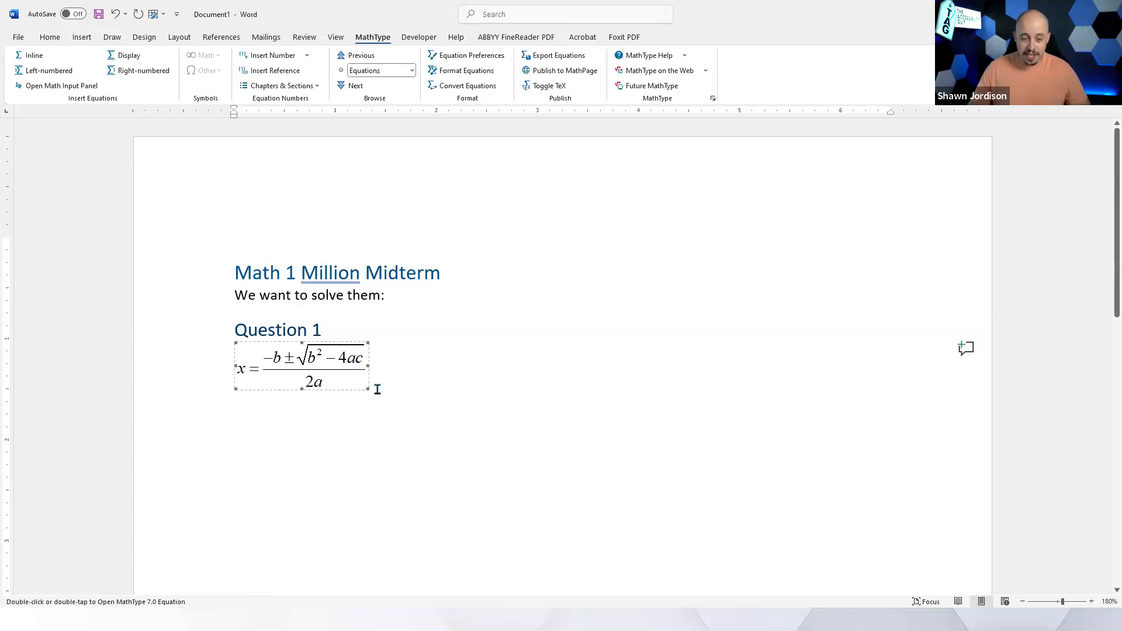
{"action": "left_click_drag", "start_coordinate": [368, 392], "coordinate": [548, 455]}
{"action": "left_click", "coordinate": [206, 345]}
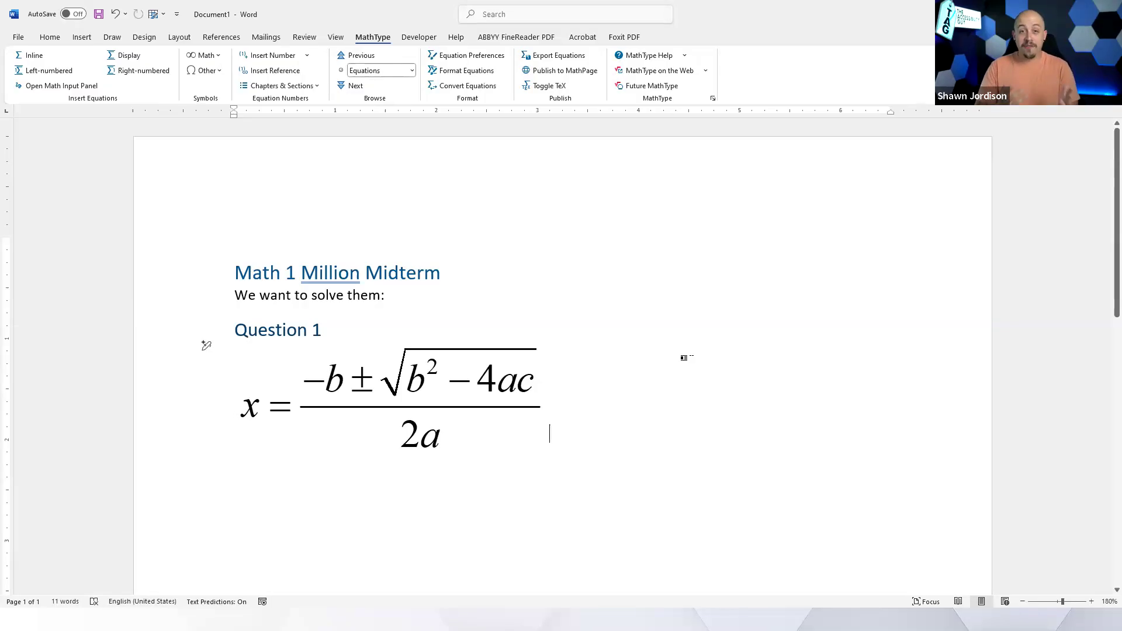
Open the enlarged equation in the MathType editor to view it, and close the editor without changes
{"action": "double_click", "coordinate": [435, 386]}
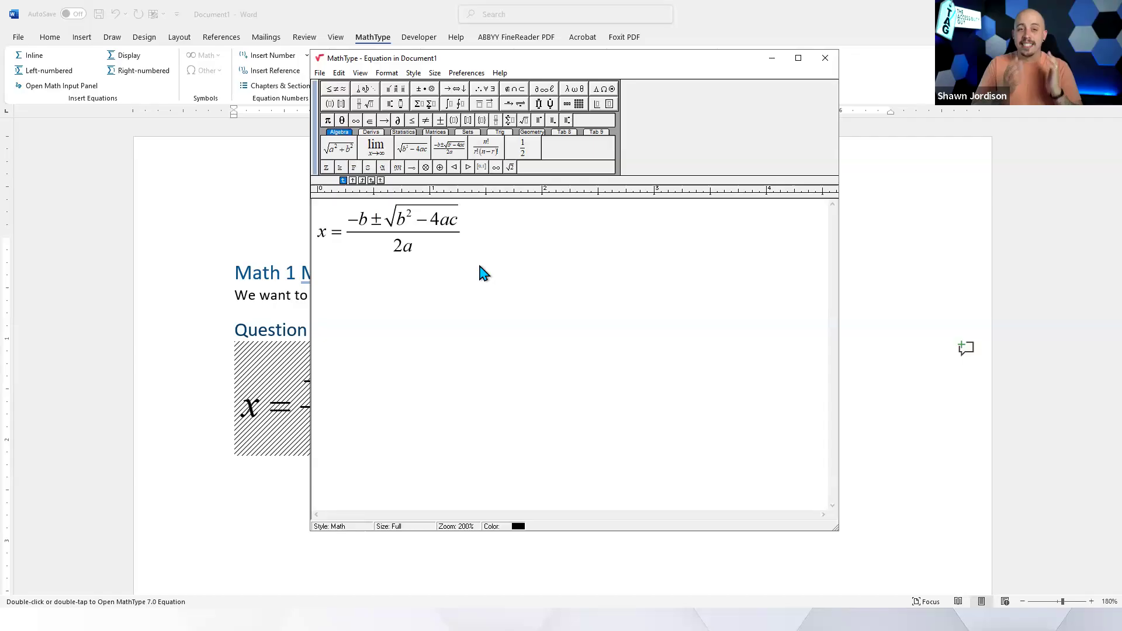
{"action": "left_click", "coordinate": [825, 58]}
{"action": "left_click", "coordinate": [343, 337]}
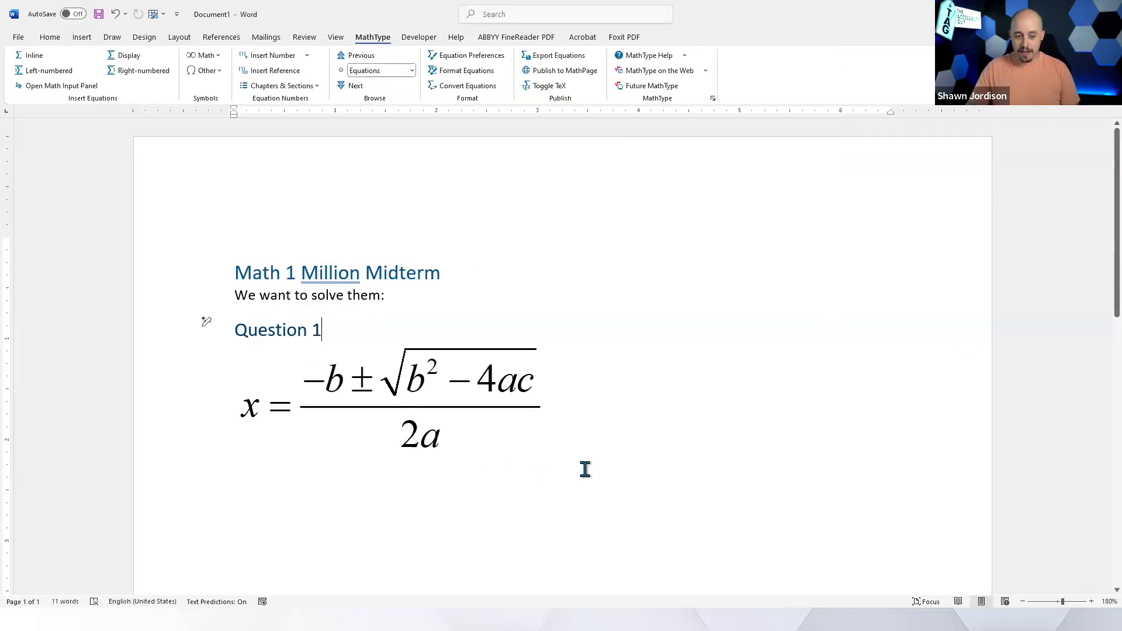
Shrink the quadratic formula proportionally to about 1.6 inches wide
{"action": "left_click", "coordinate": [514, 425]}
{"action": "left_click_drag", "start_coordinate": [544, 454], "coordinate": [401, 401]}
{"action": "left_click", "coordinate": [503, 335]}
{"action": "left_click", "coordinate": [386, 364]}
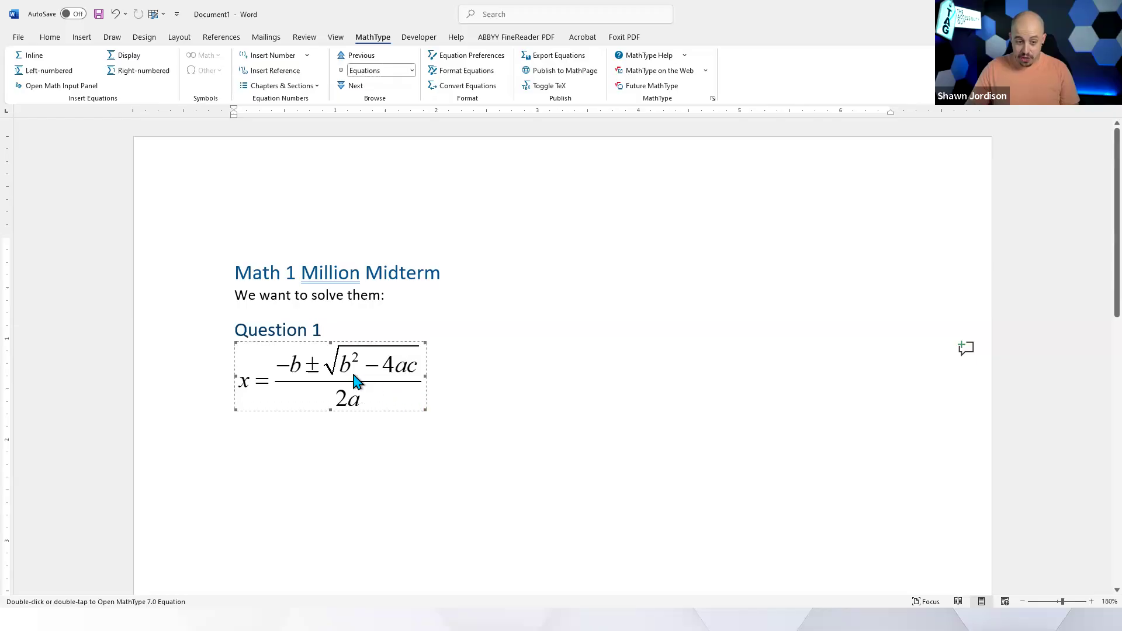
{"action": "left_click", "coordinate": [486, 382]}
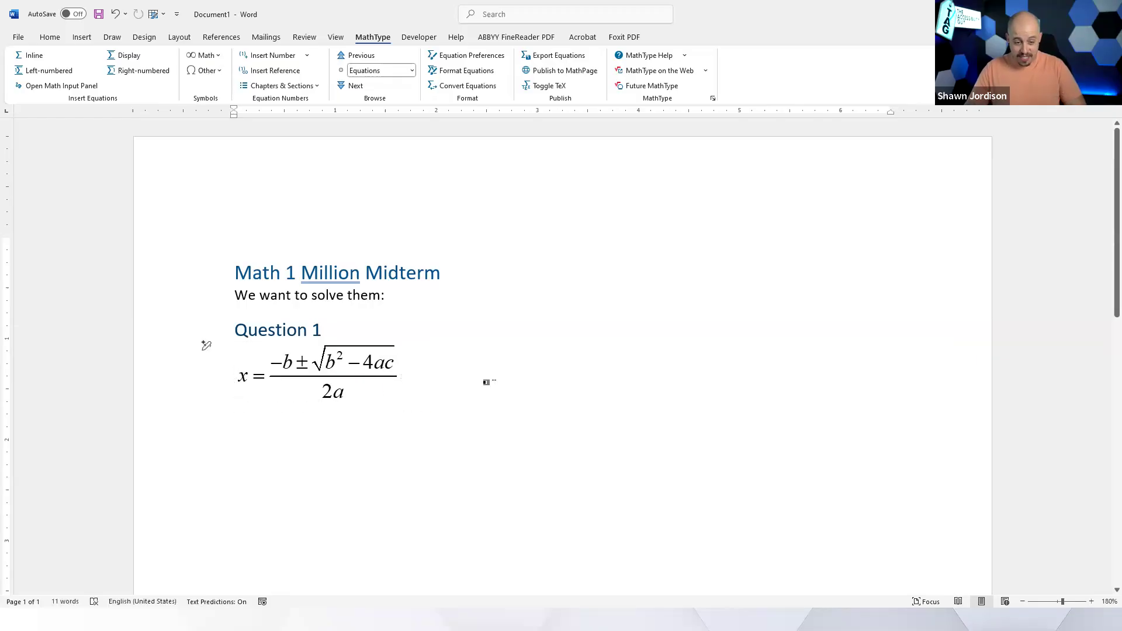
Copy the quadratic formula and paste a duplicate of it in a new paragraph below the original
{"action": "left_click", "coordinate": [370, 364]}
{"action": "left_click", "coordinate": [417, 442]}
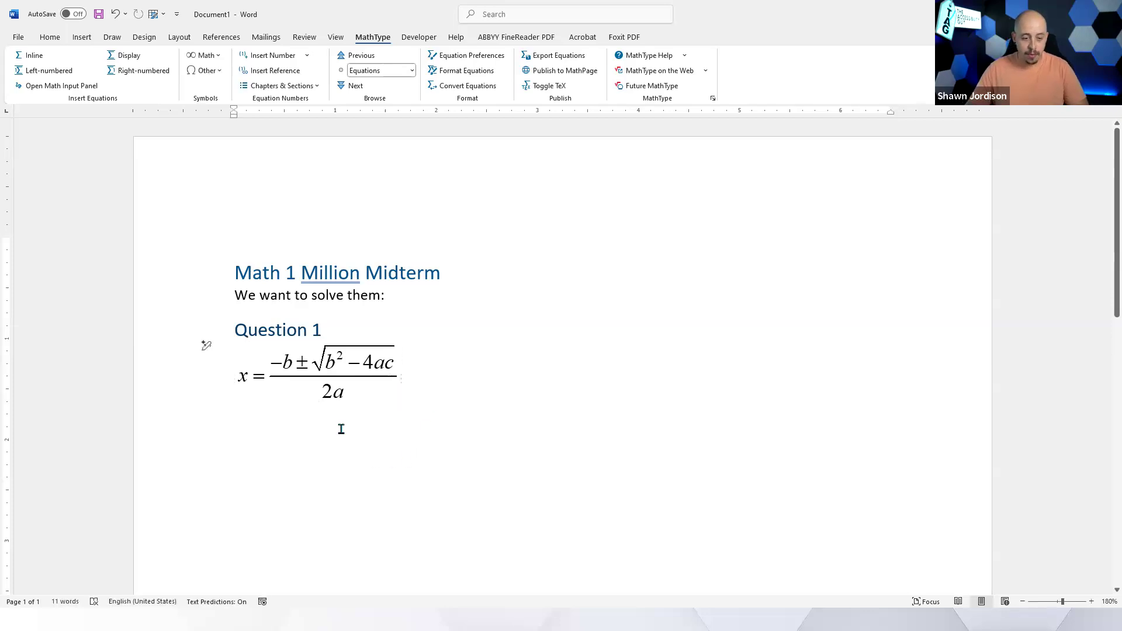
{"action": "key", "text": "Return"}
{"action": "key", "text": "ctrl+v"}
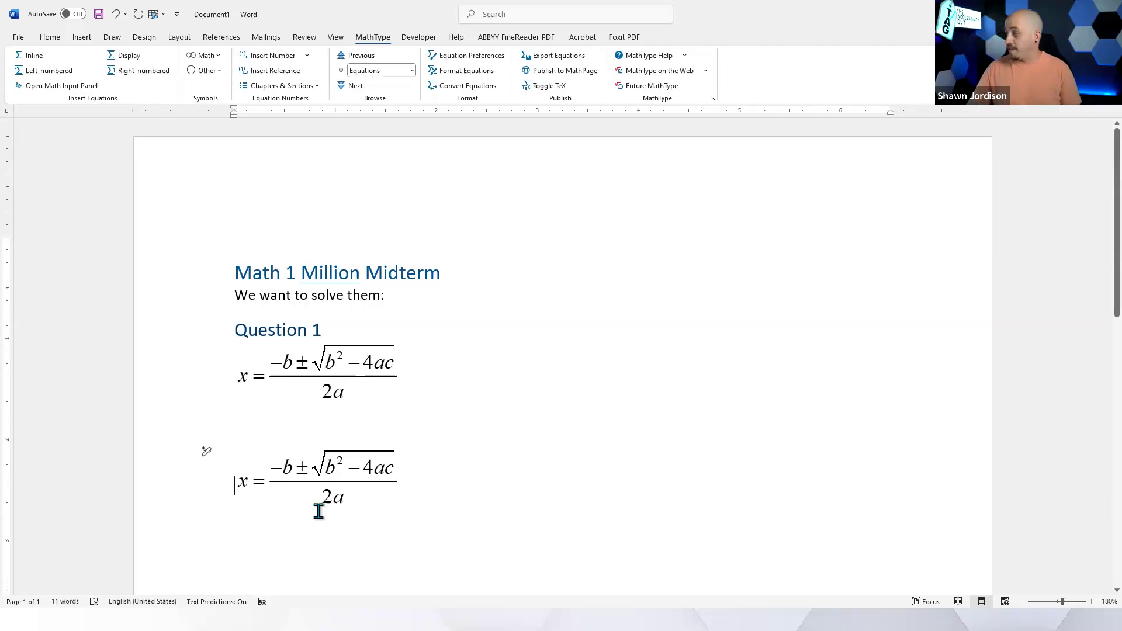
Add the placeholder line "Sldkfj slkdfj s.kdfj lsdkjf lskjdf lj" between the Question 1 heading and the first equation
{"action": "left_click", "coordinate": [338, 329]}
{"action": "key", "text": "Return"}
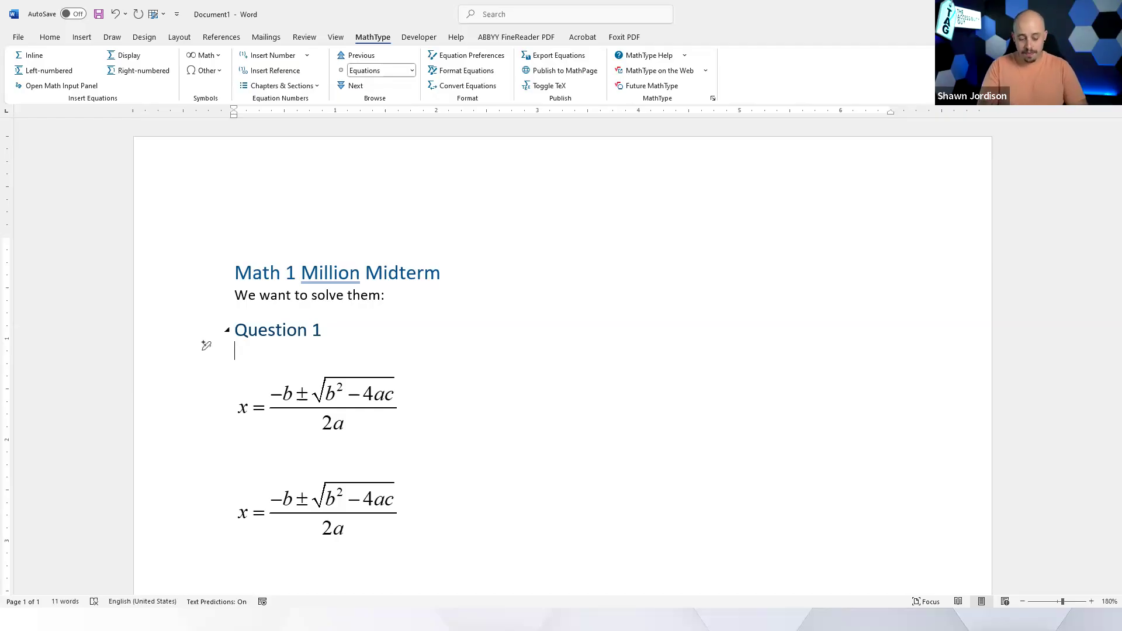
{"action": "type", "text": "Sldkfj slkdfj s.kdfj lsdkjf lskjdf lj"}
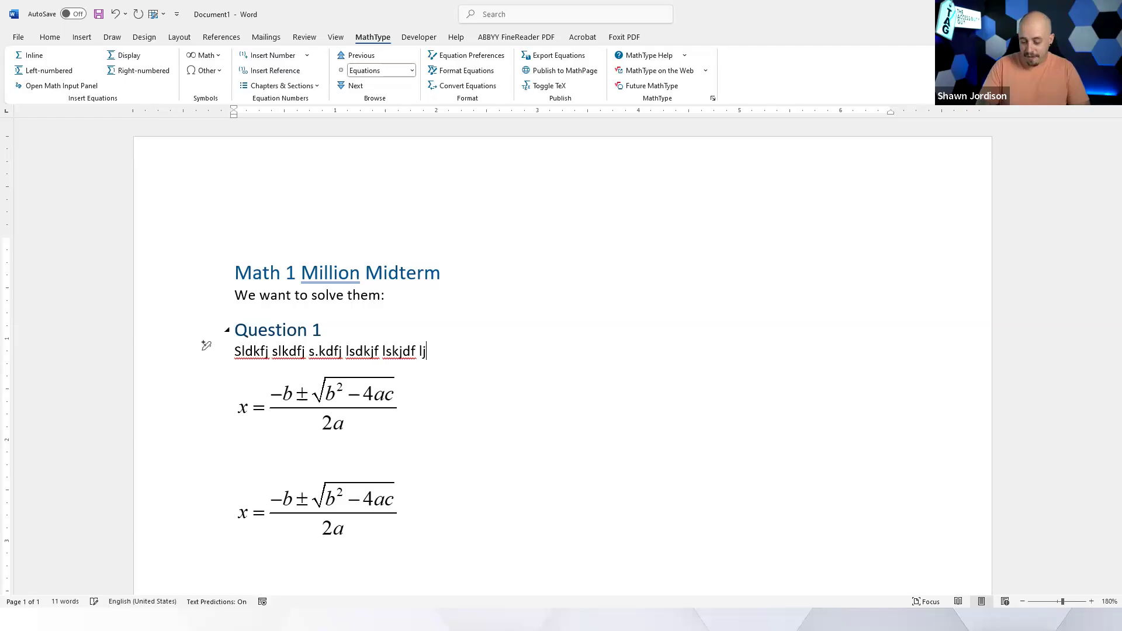
Move the first equation to the end of the placeholder line and add "slkdf lsdkjf lskdfjlsdkhldh" after it
{"action": "left_click_drag", "start_coordinate": [342, 395], "coordinate": [430, 353]}
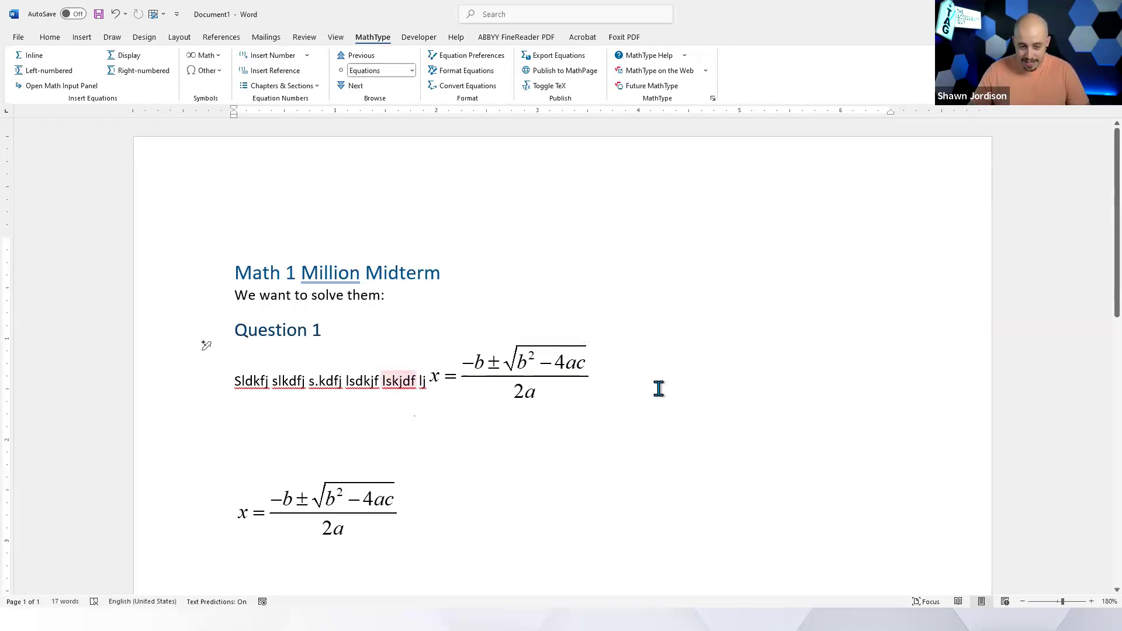
{"action": "left_click", "coordinate": [661, 362]}
{"action": "type", "text": "slkdf lsdkjf lskdfjlsdkhldh"}
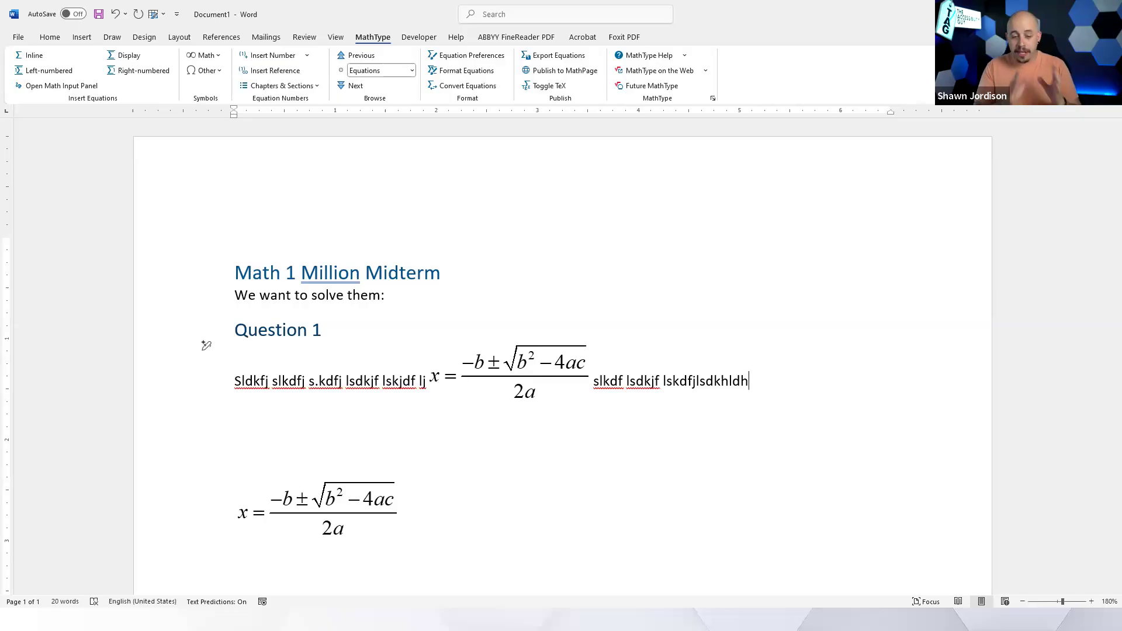
Delete the placeholder text "slkdf lsdkjf lskdfjlsdkhldh" that follows the first equation
{"action": "left_click", "coordinate": [536, 381]}
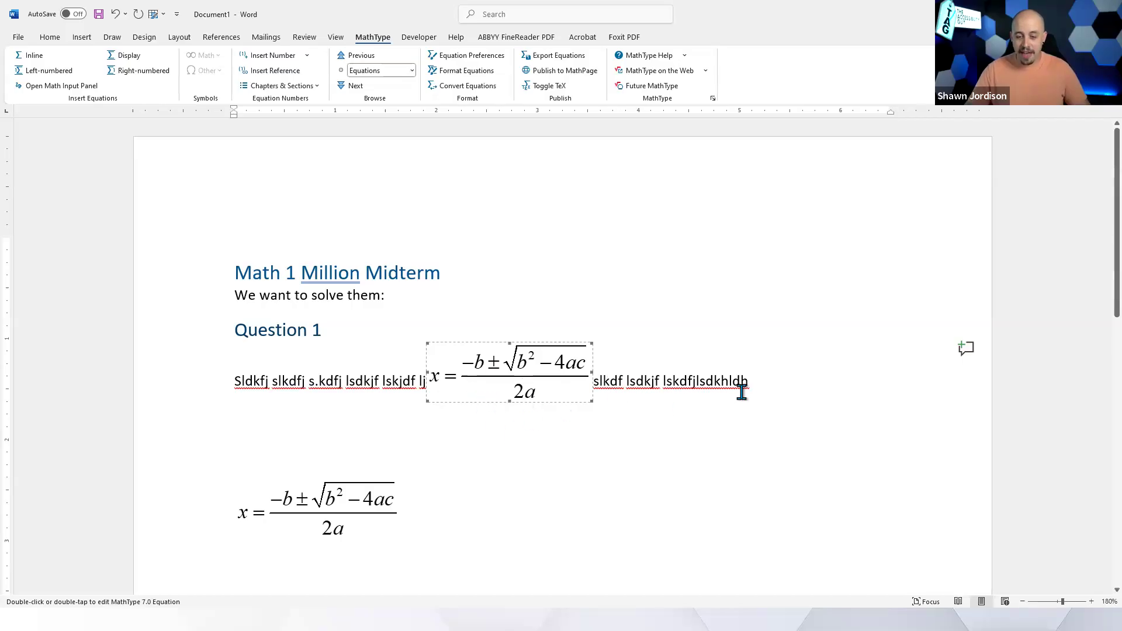
{"action": "left_click_drag", "start_coordinate": [686, 383], "coordinate": [609, 393]}
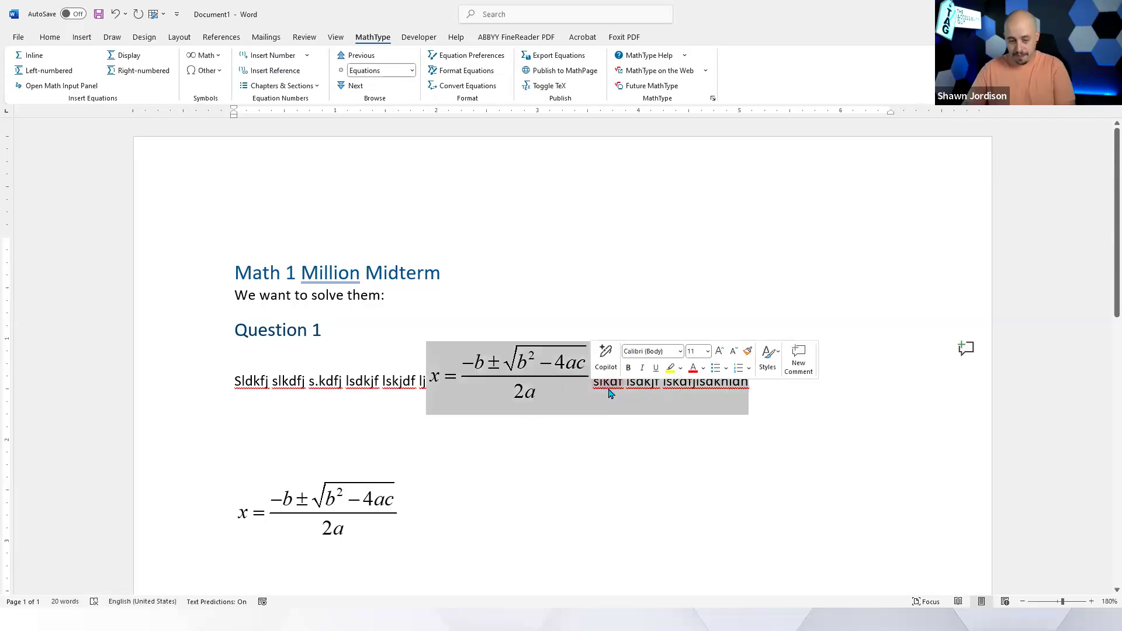
{"action": "left_click", "coordinate": [609, 393]}
{"action": "left_click_drag", "start_coordinate": [769, 377], "coordinate": [600, 383]}
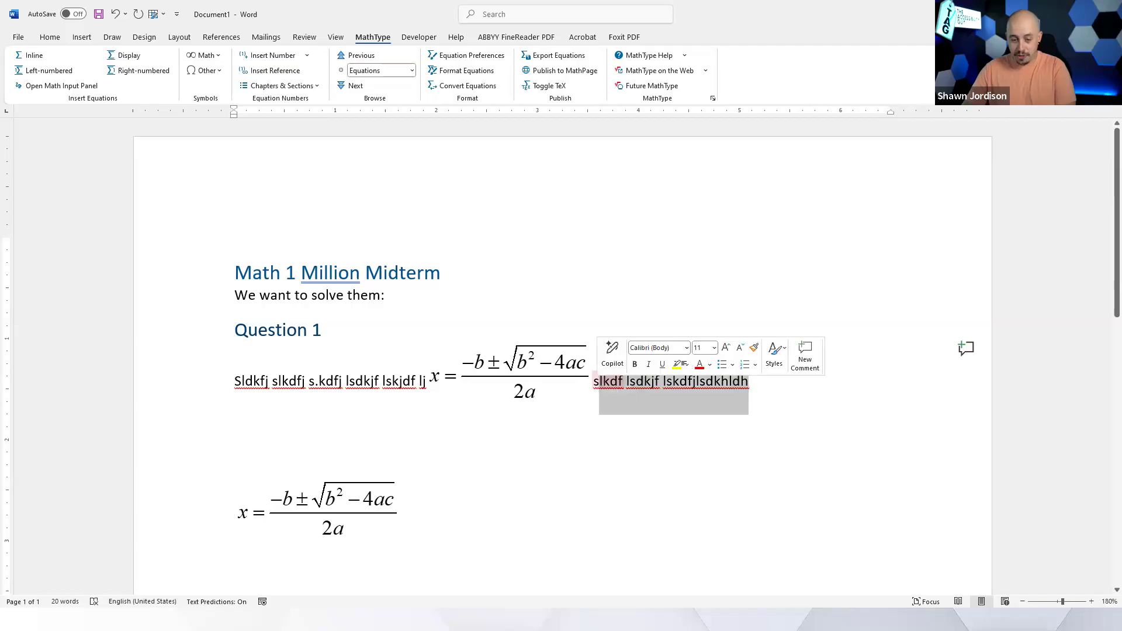
{"action": "key", "text": "BackSpace"}
{"action": "key", "text": "BackSpace"}
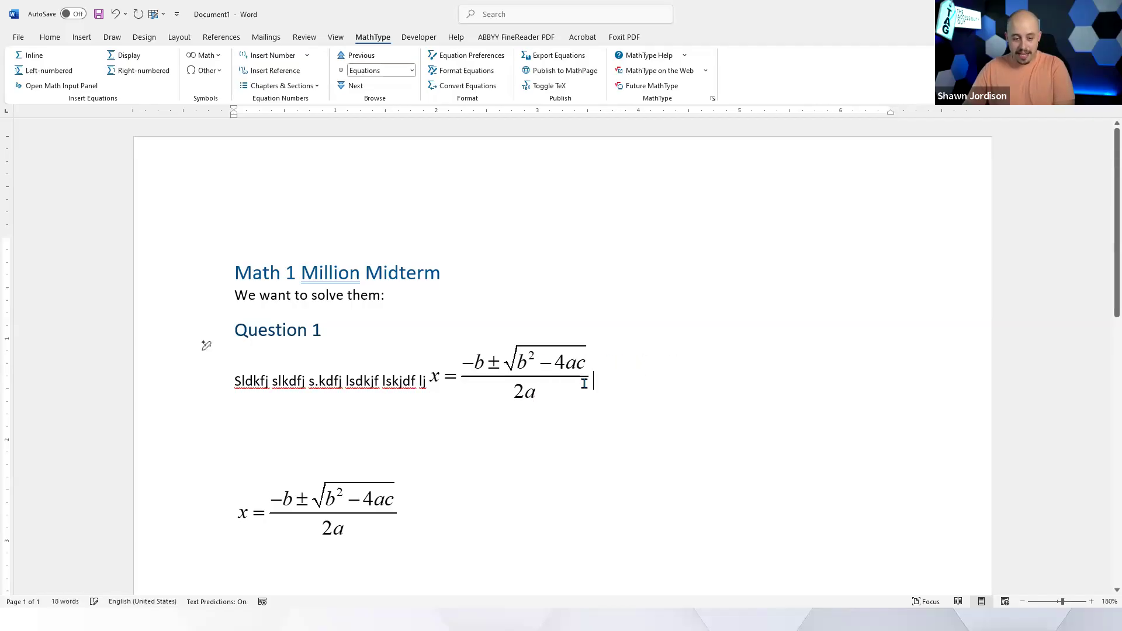
Remove the remaining placeholder line with its inline equation and the blank lines between the Question 1 heading and the second quadratic formula
{"action": "left_click", "coordinate": [221, 377]}
{"action": "key", "text": "BackSpace"}
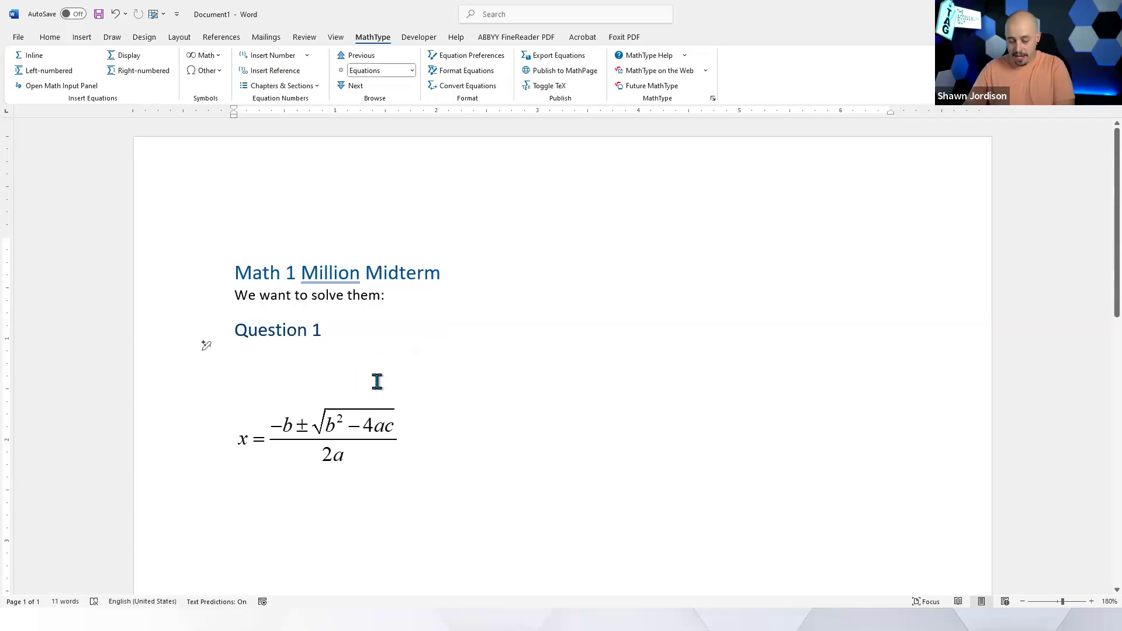
{"action": "key", "text": "BackSpace"}
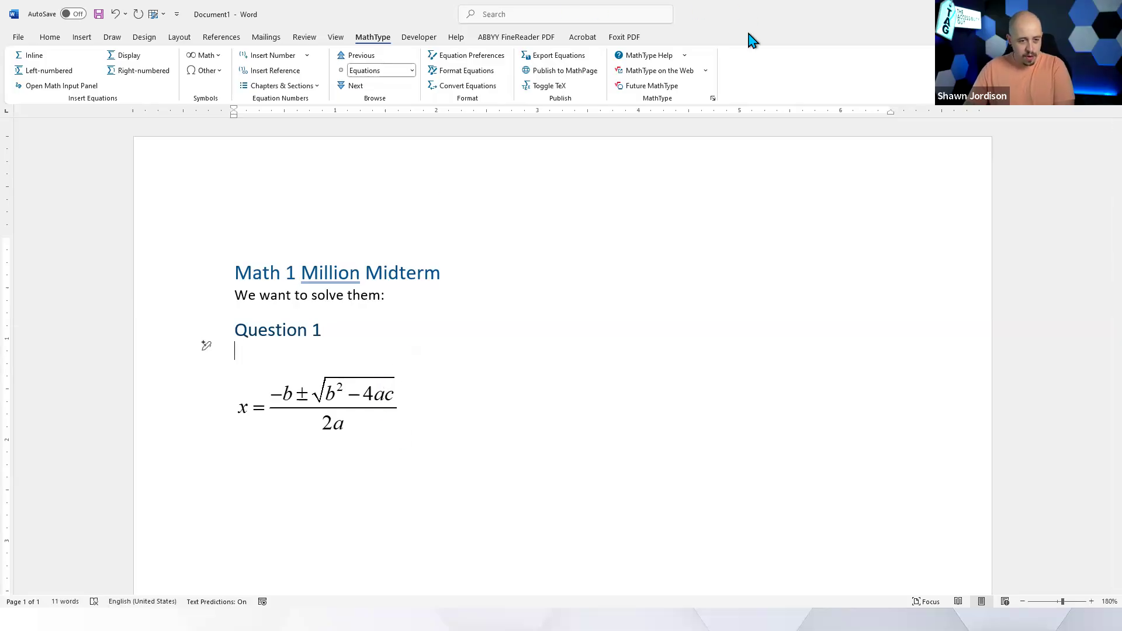
{"action": "left_click", "coordinate": [490, 444]}
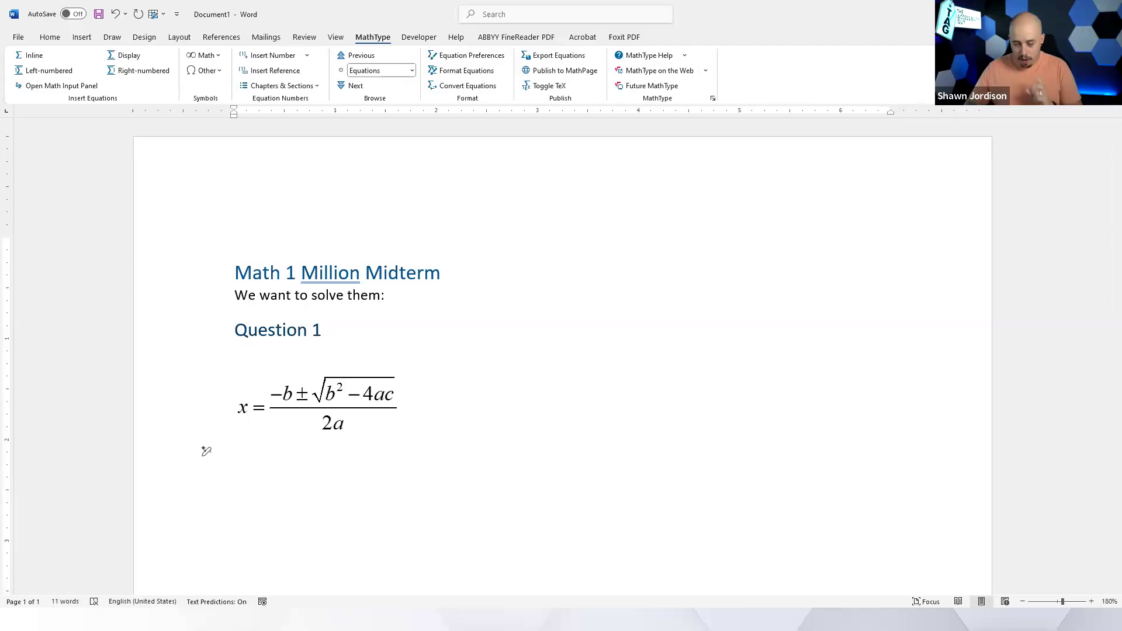
{"action": "left_click", "coordinate": [356, 354]}
{"action": "key", "text": "BackSpace"}
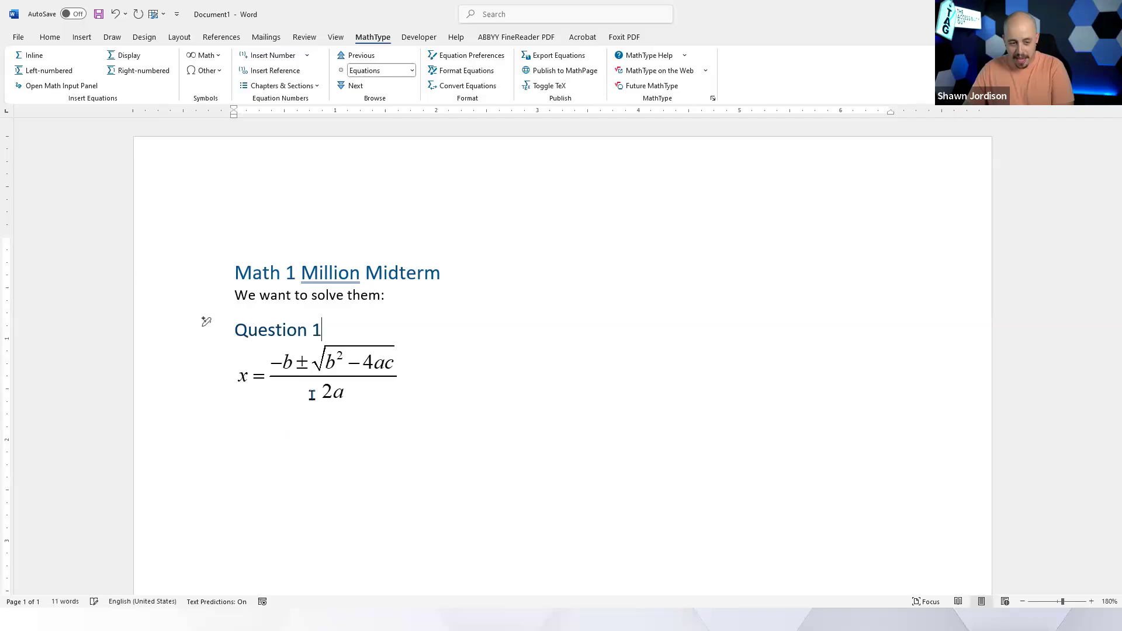
Append "(MathType)" to the Question 1 heading
{"action": "type", "text": "Mat"}
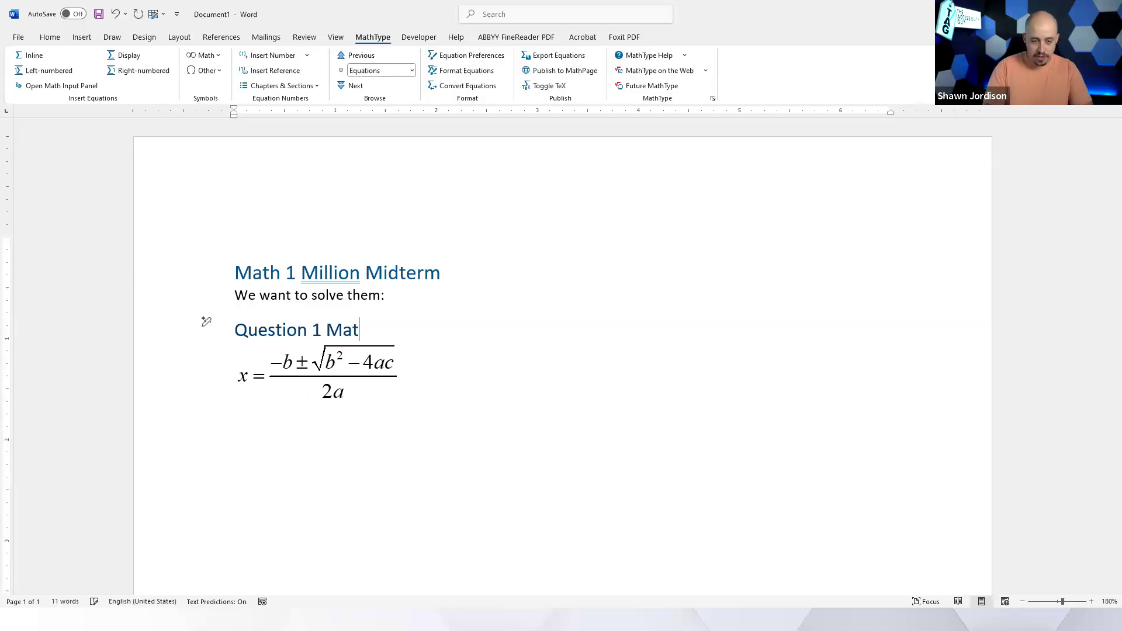
{"action": "key", "text": "BackSpace"}
{"action": "key", "text": "BackSpace"}
{"action": "key", "text": "BackSpace"}
{"action": "type", "text": "(m"}
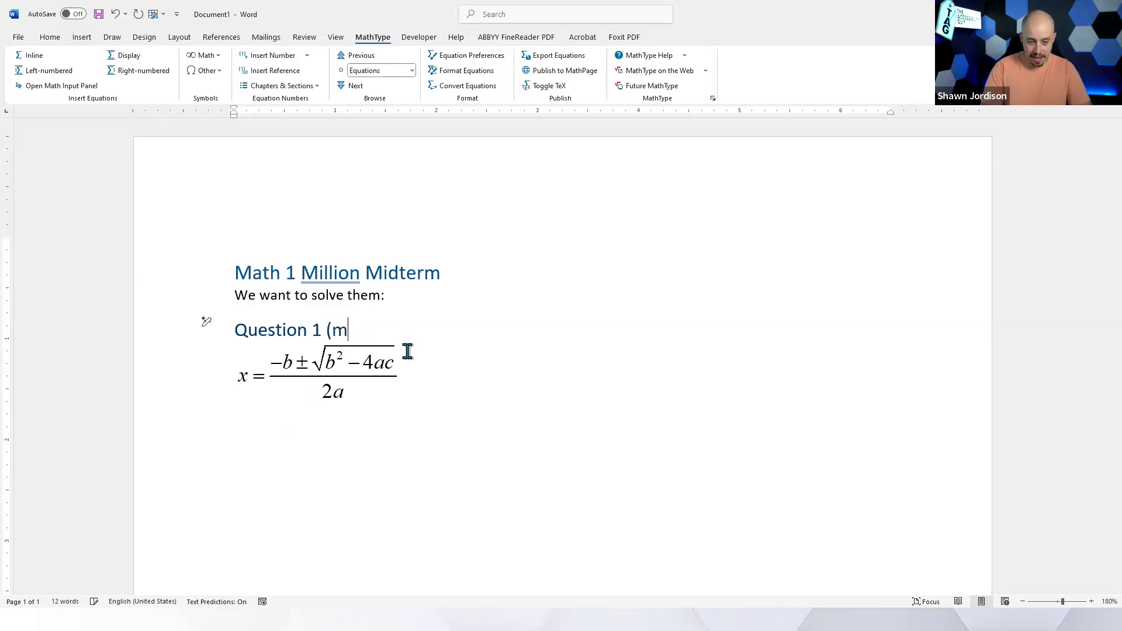
{"action": "key", "text": "BackSpace"}
{"action": "type", "text": "MathType)"}
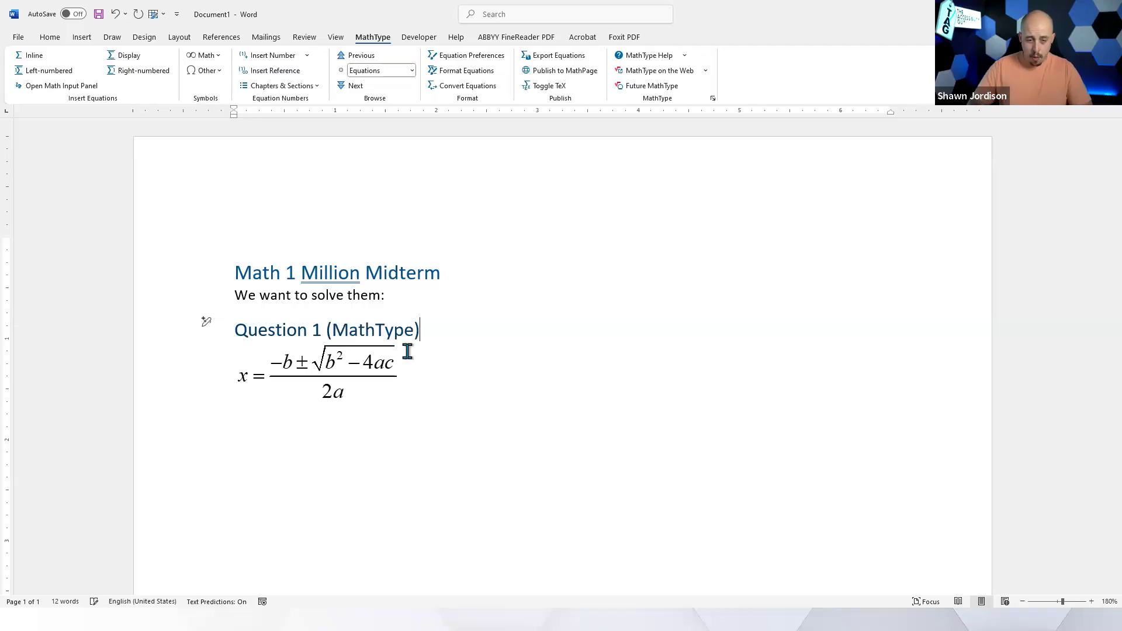
Add the line "Question 2 (Equation editor)" below the quadratic formula and give it the same heading style as Question 1
{"action": "left_click", "coordinate": [258, 439]}
{"action": "type", "text": "Question"}
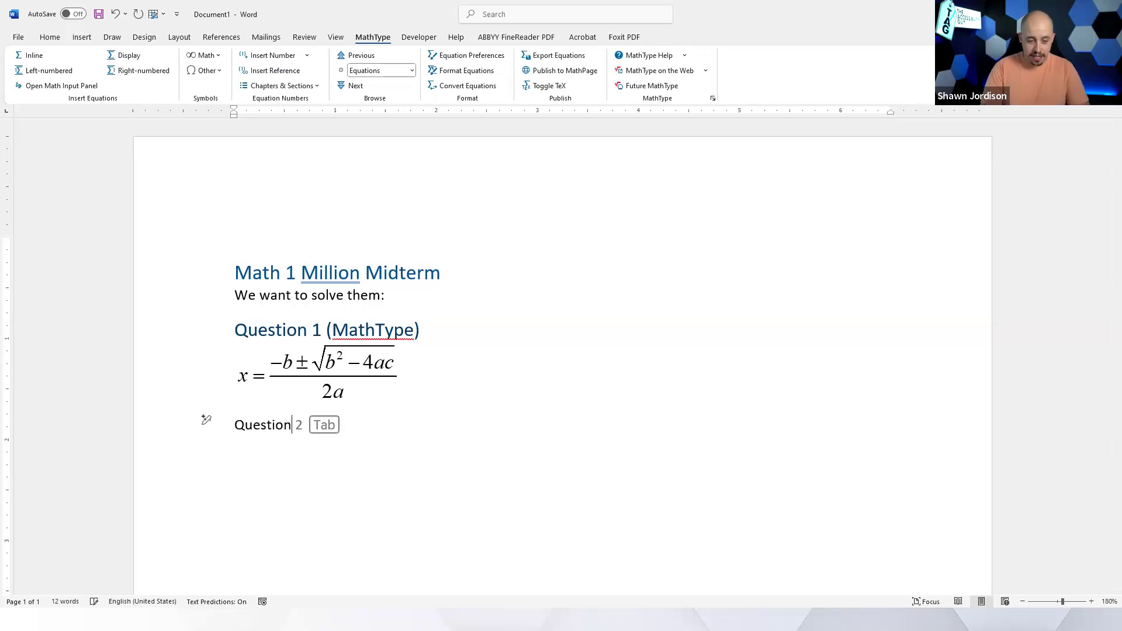
{"action": "key", "text": "Tab"}
{"action": "type", "text": "("}
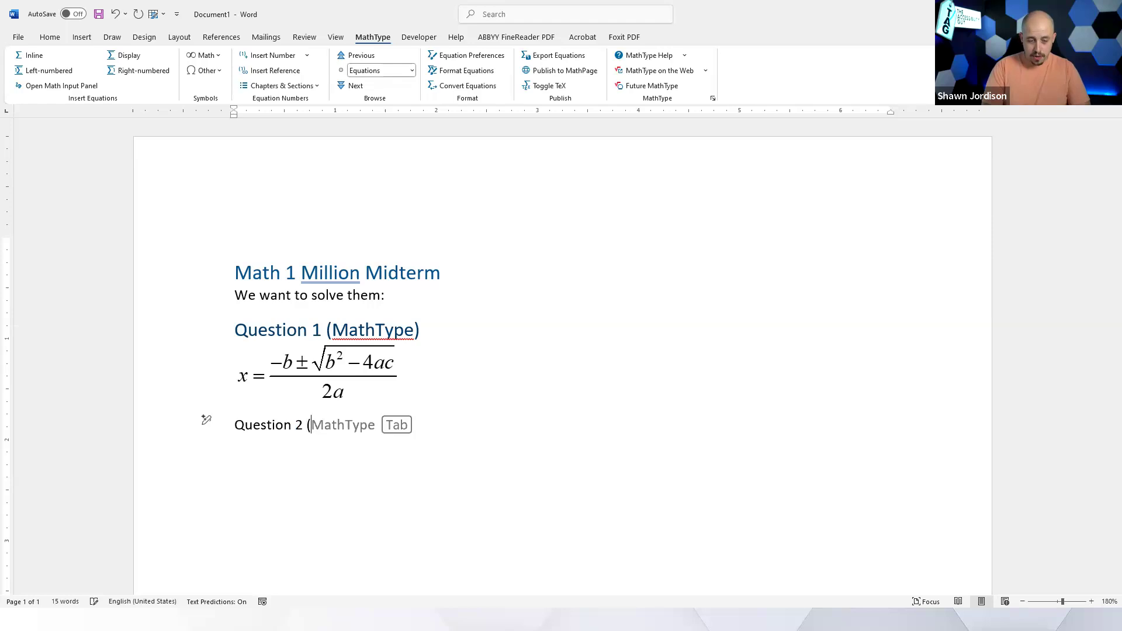
{"action": "type", "text": "Equation editor)"}
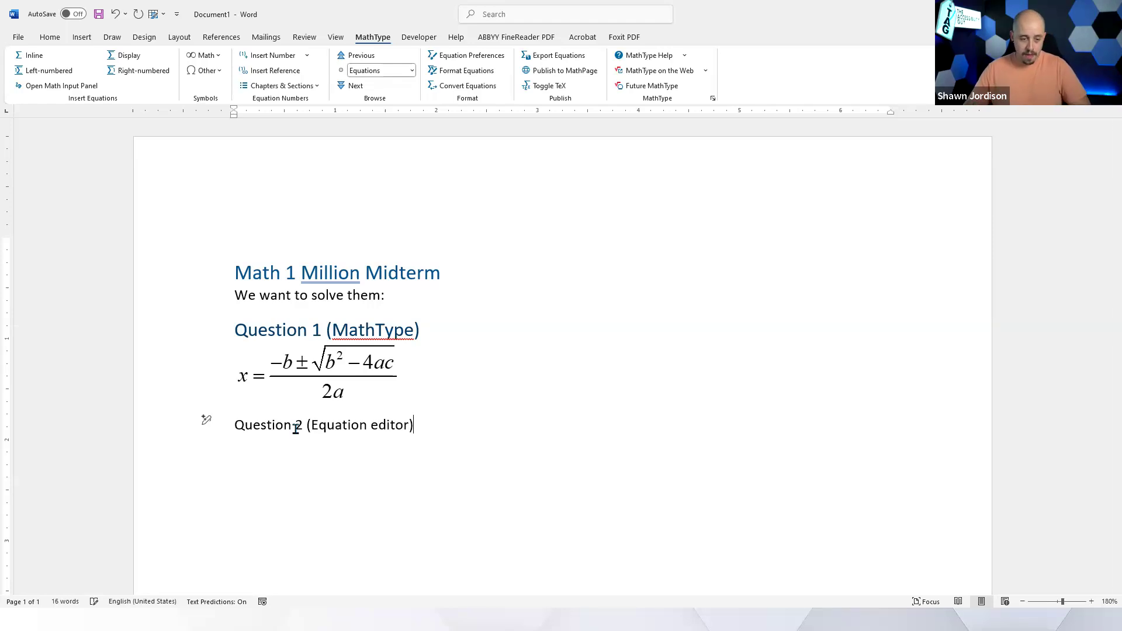
{"action": "left_click", "coordinate": [296, 427]}
{"action": "key", "text": "ctrl+alt+1"}
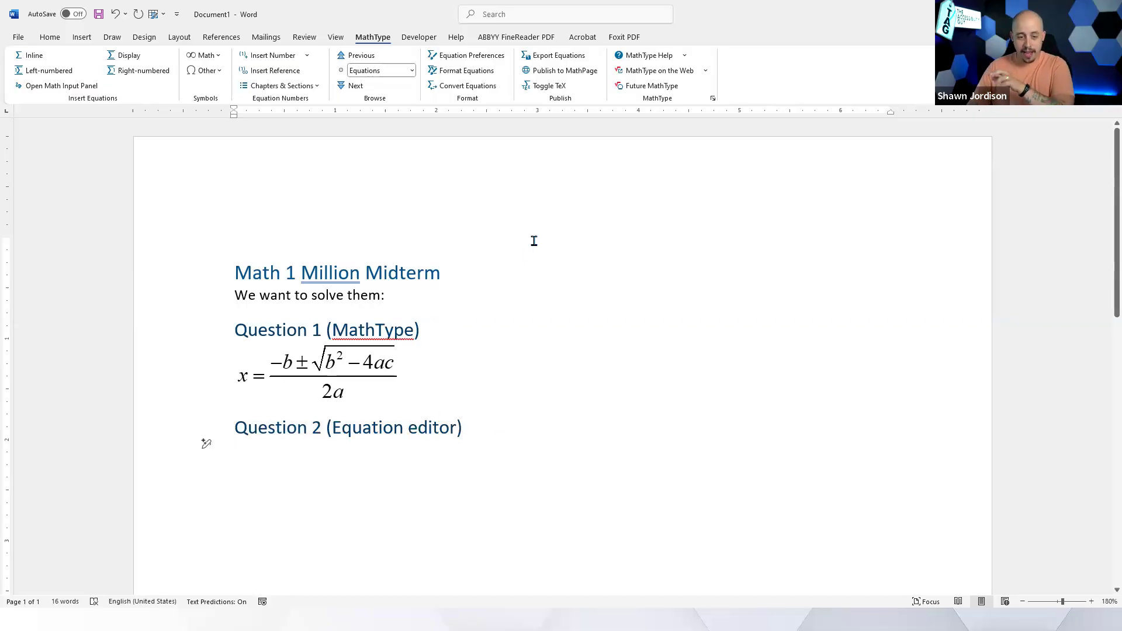
{"action": "left_click", "coordinate": [82, 37]}
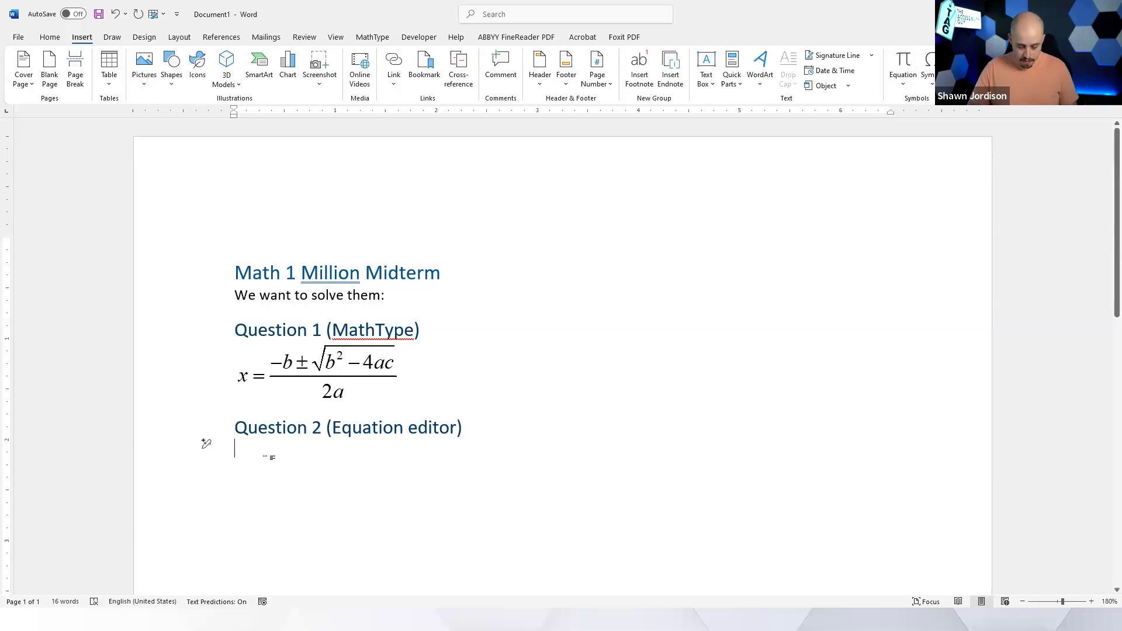
{"action": "key", "text": "alt+equal"}
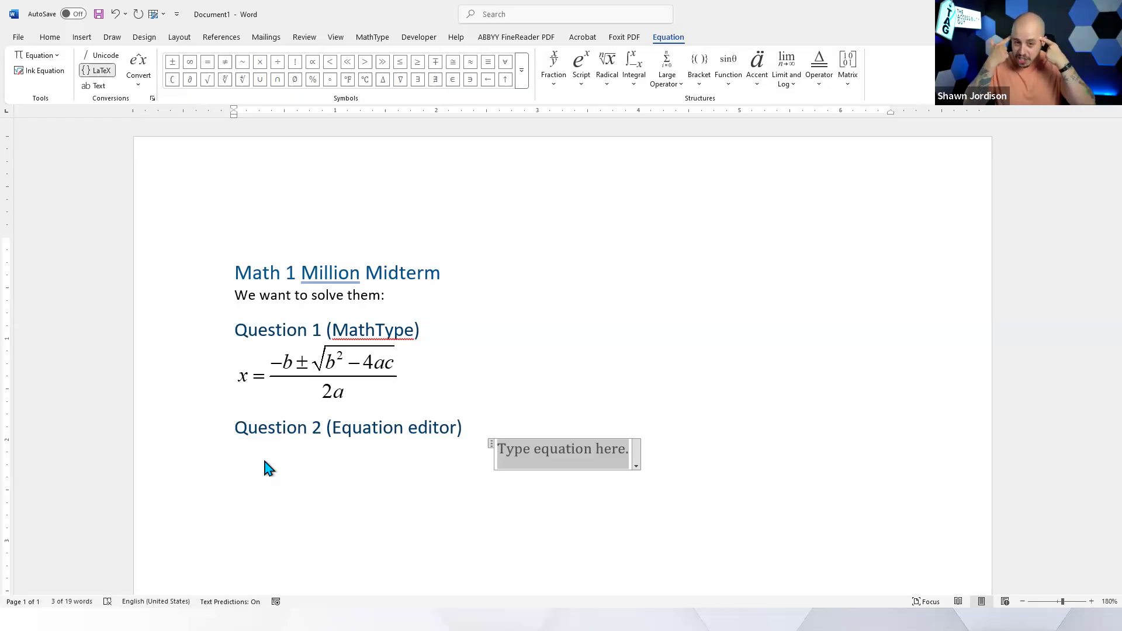
{"action": "key", "text": "BackSpace"}
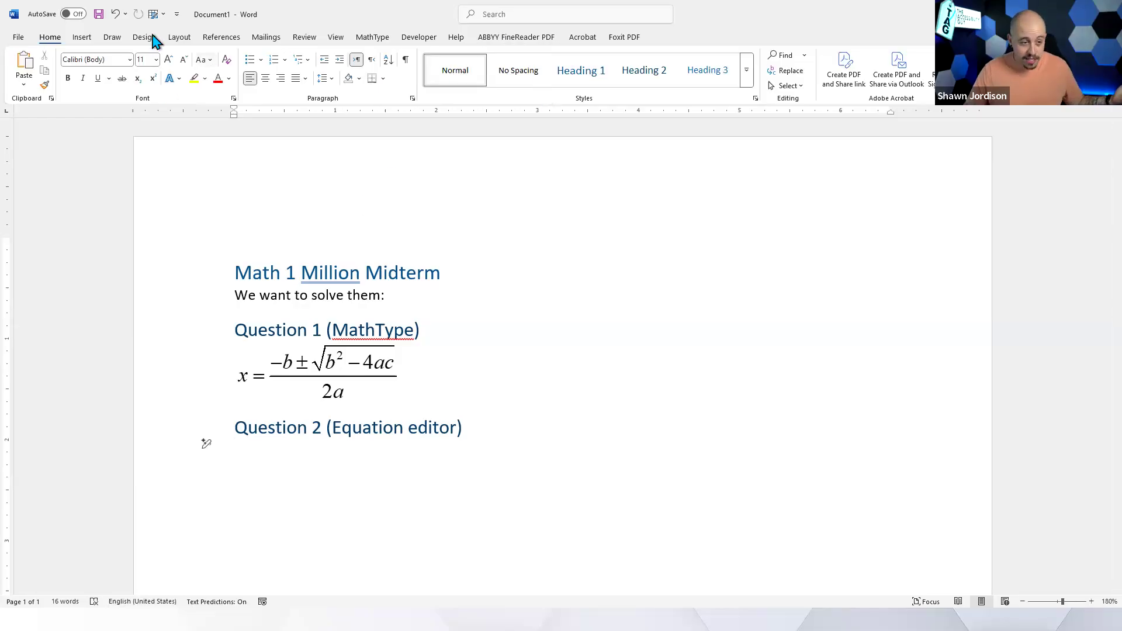
Insert the built-in Binomial Theorem equation under the Question 2 heading and align it left
{"action": "left_click", "coordinate": [82, 38]}
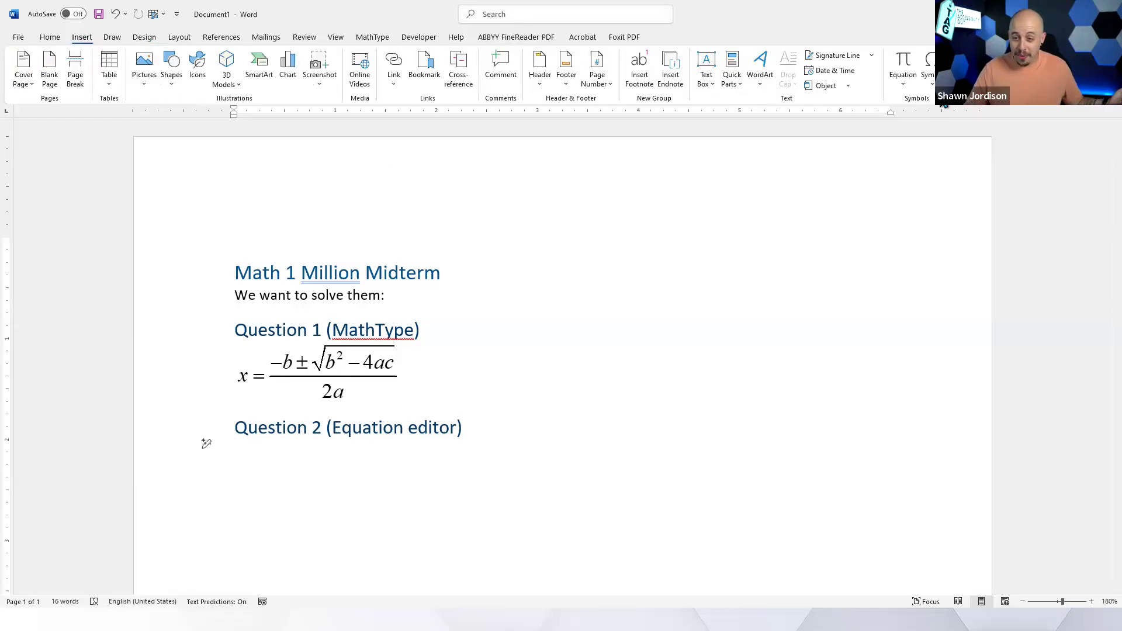
{"action": "left_click", "coordinate": [903, 82]}
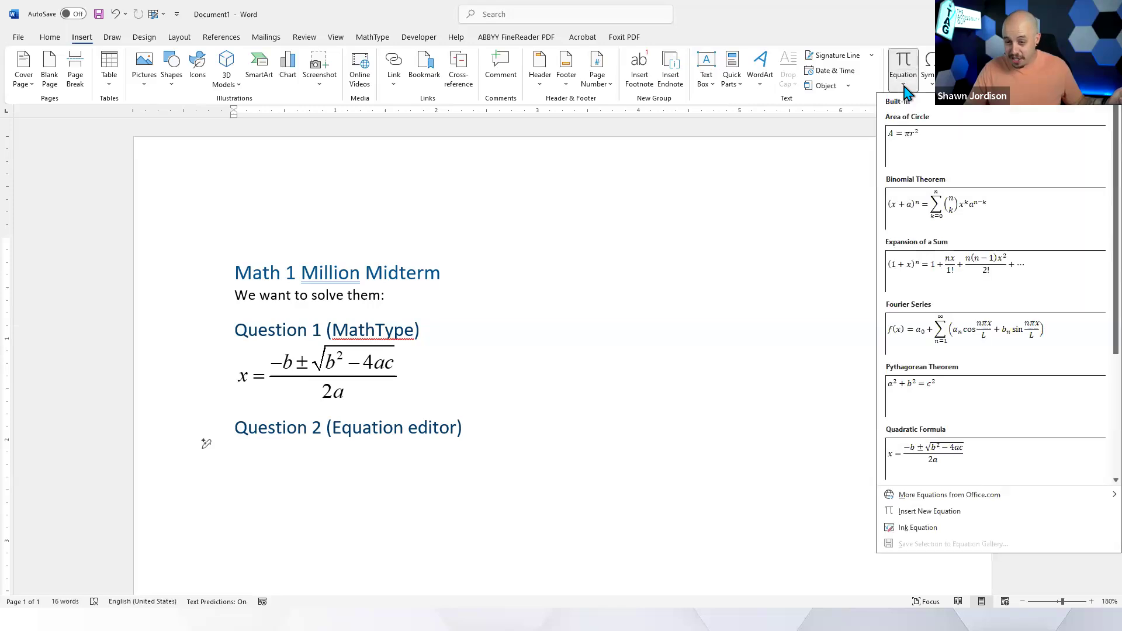
{"action": "left_click", "coordinate": [935, 216]}
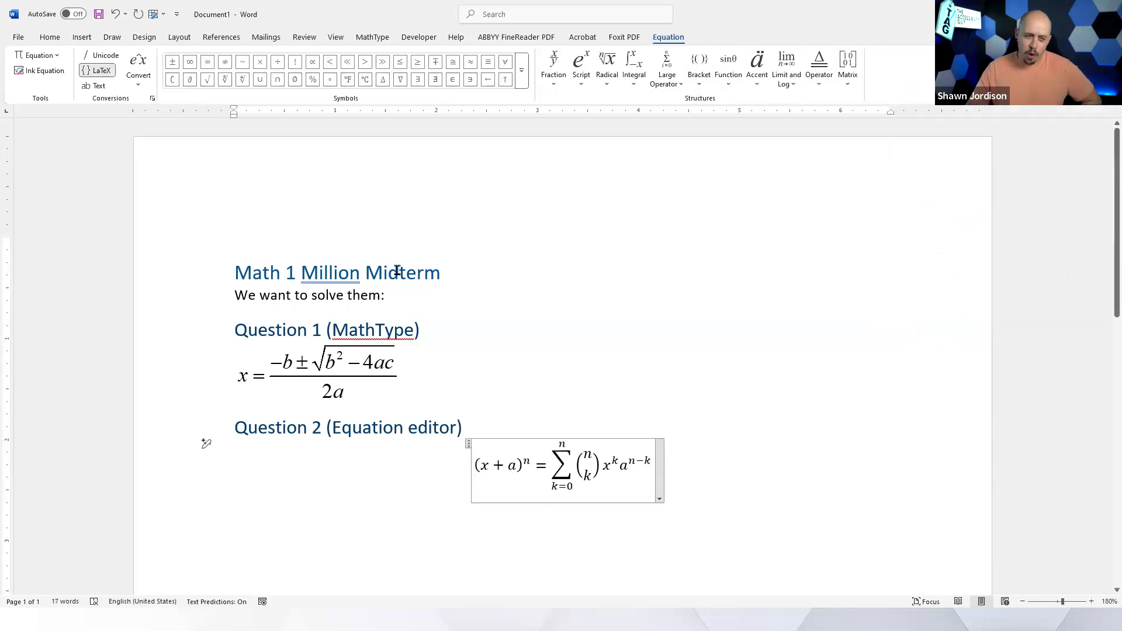
{"action": "left_click", "coordinate": [51, 39]}
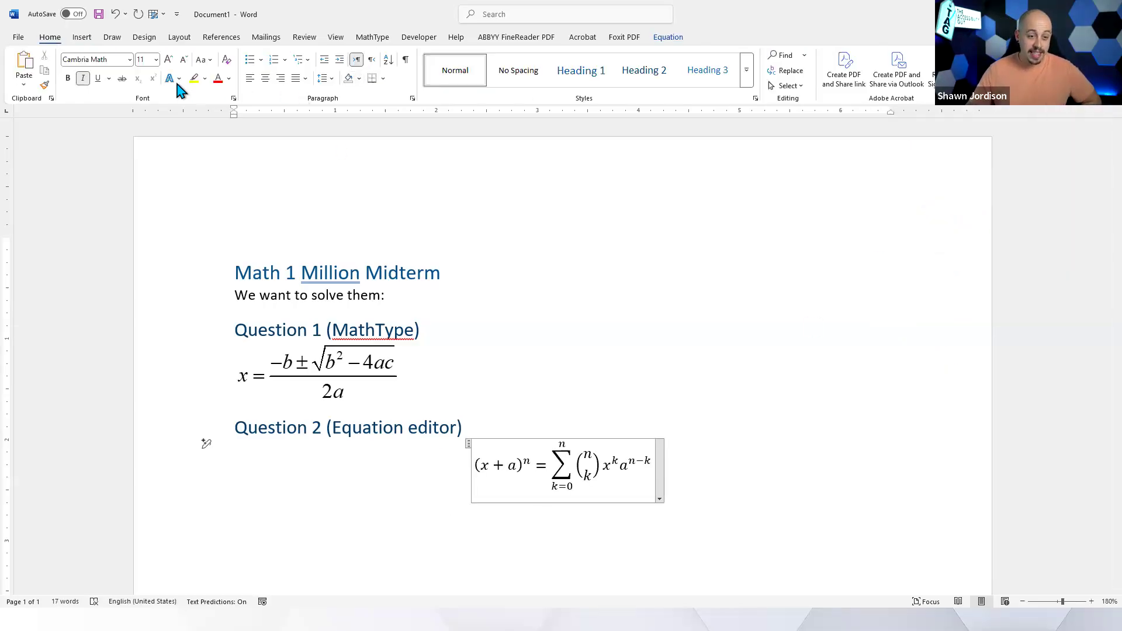
{"action": "left_click", "coordinate": [251, 79]}
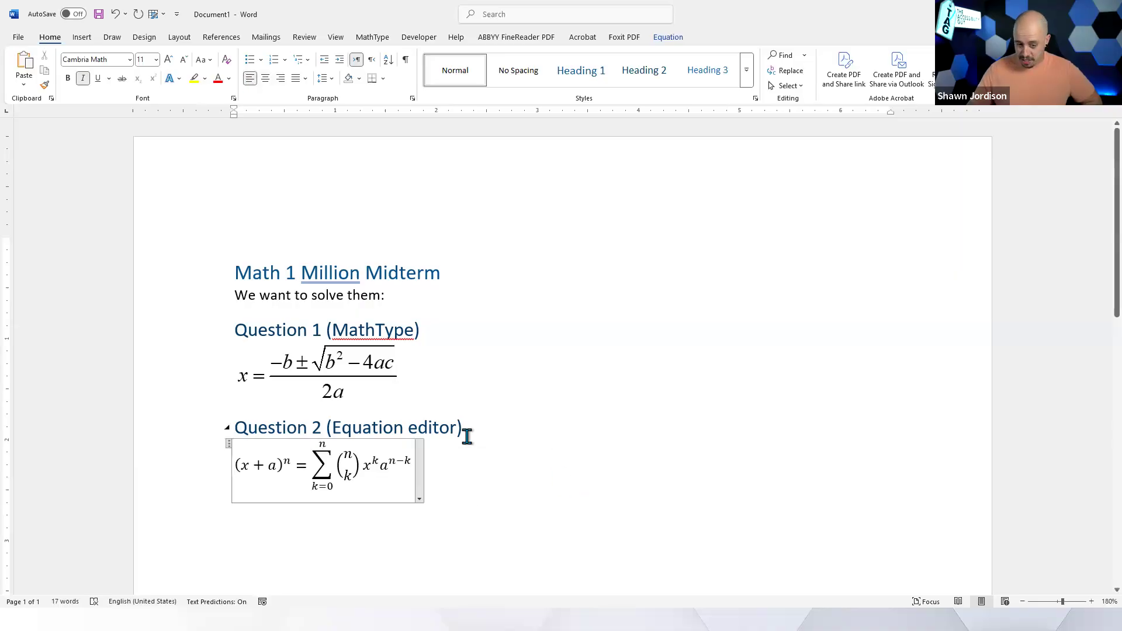
{"action": "left_click", "coordinate": [379, 462]}
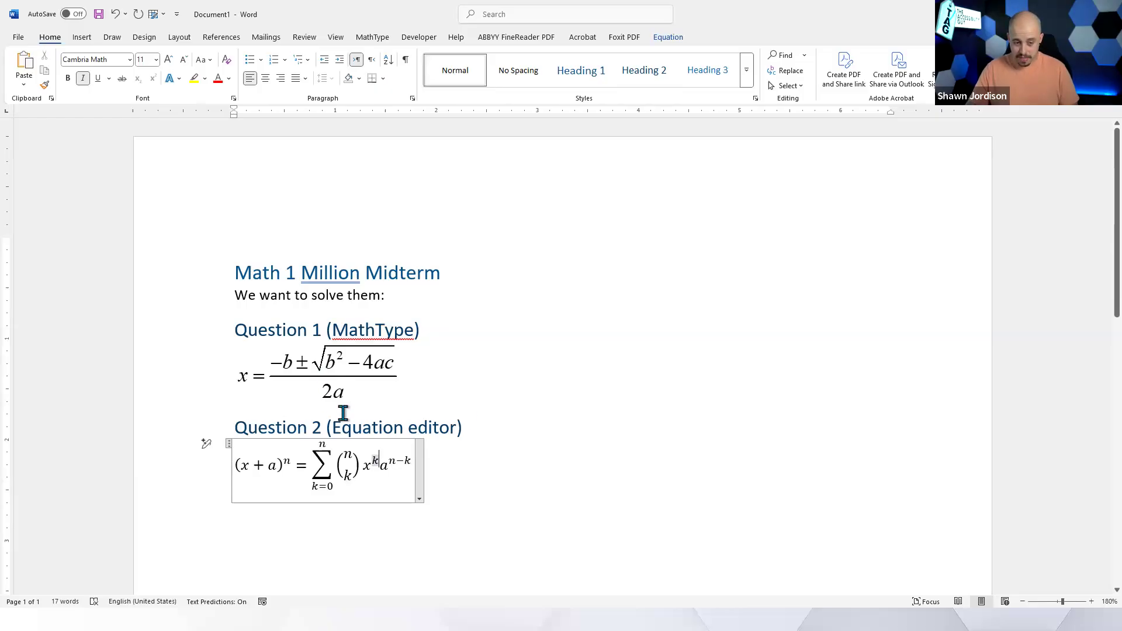
{"action": "left_click", "coordinate": [307, 470]}
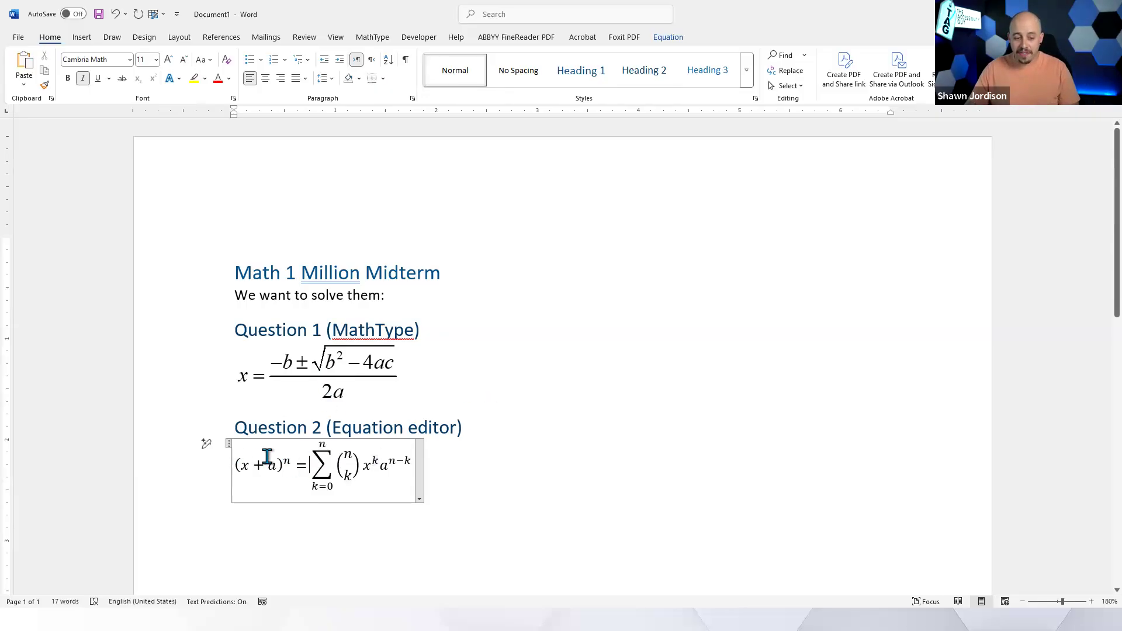
{"action": "left_click", "coordinate": [257, 465]}
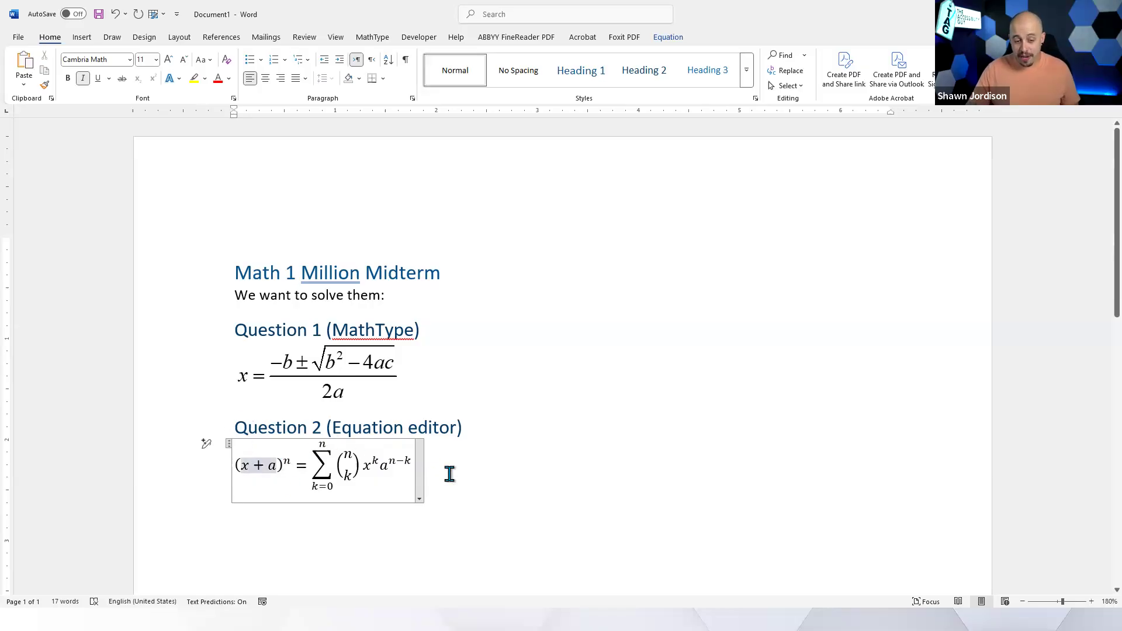
{"action": "left_click", "coordinate": [527, 464]}
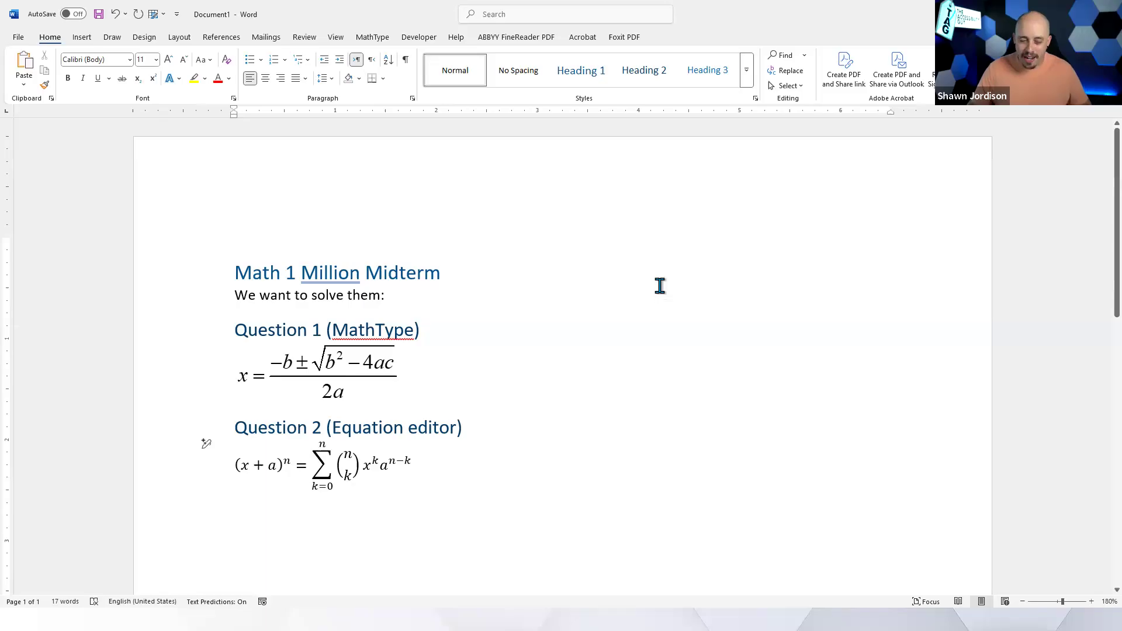
{"action": "scroll", "coordinate": [614, 258], "scroll_direction": "down", "scroll_amount": 3}
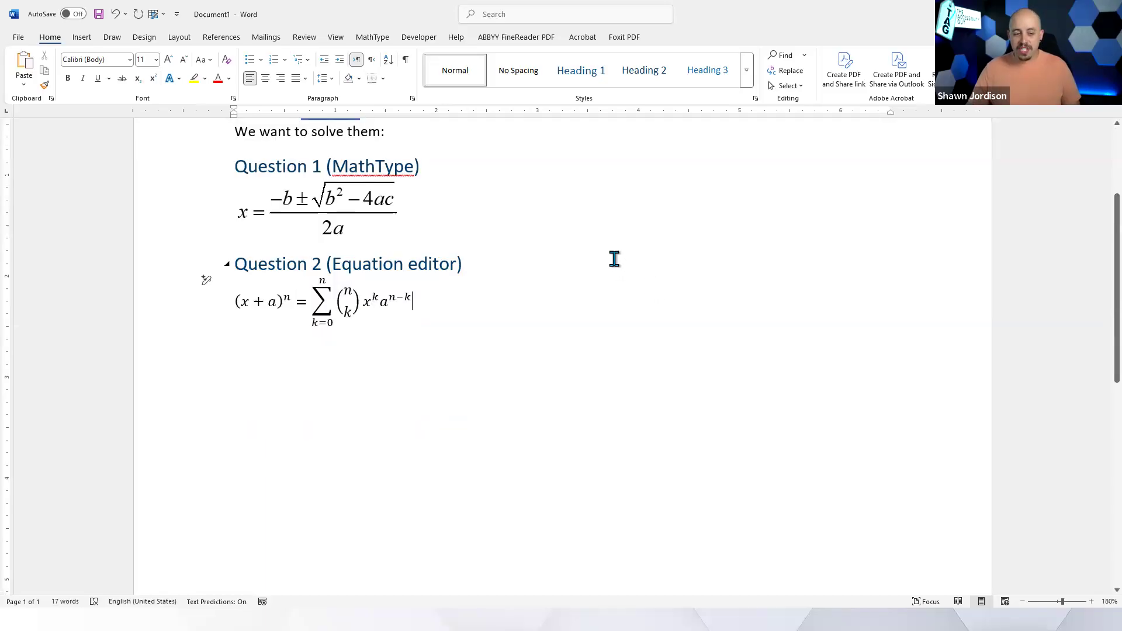
{"action": "scroll", "coordinate": [591, 280], "scroll_direction": "up", "scroll_amount": 3}
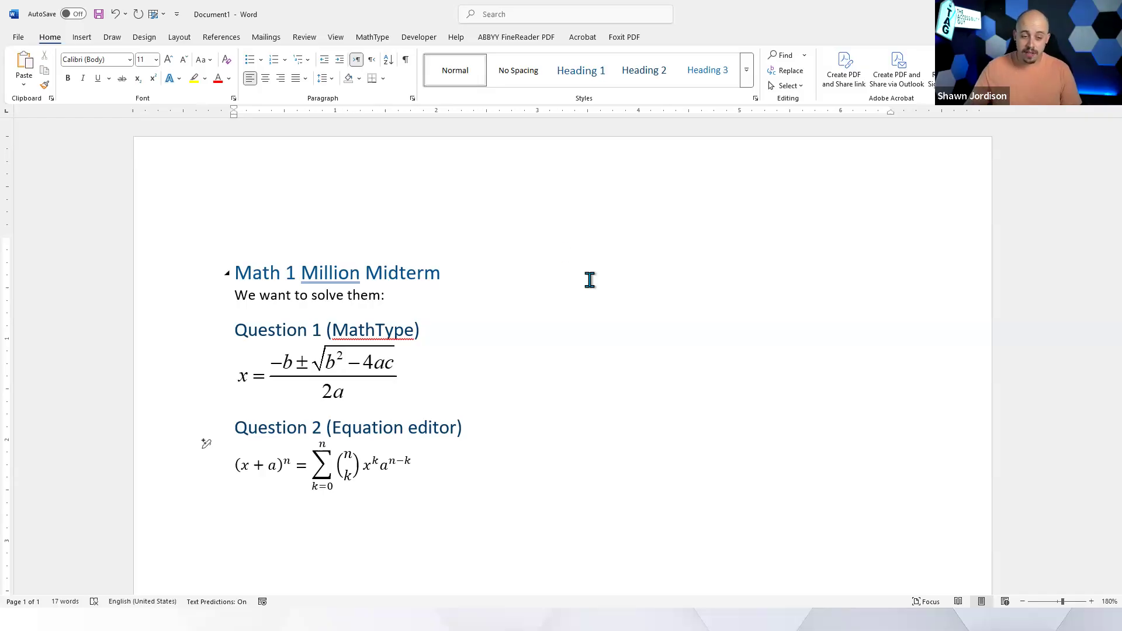
{"action": "left_click", "coordinate": [298, 260]}
{"action": "left_click", "coordinate": [468, 473], "text": "shift"}
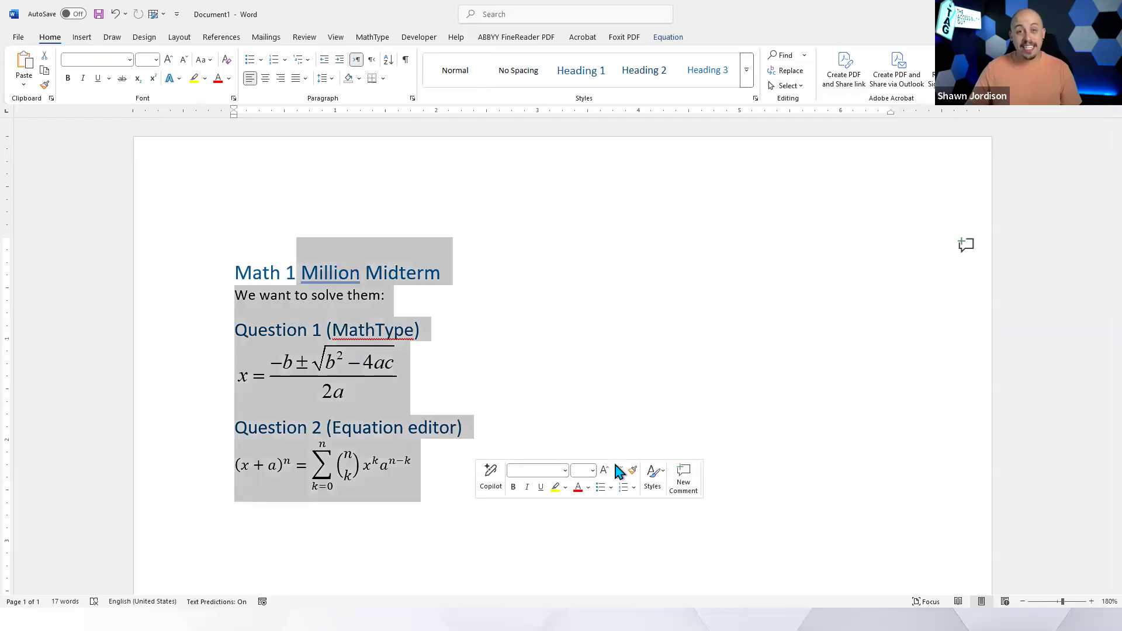
{"action": "left_click", "coordinate": [636, 350]}
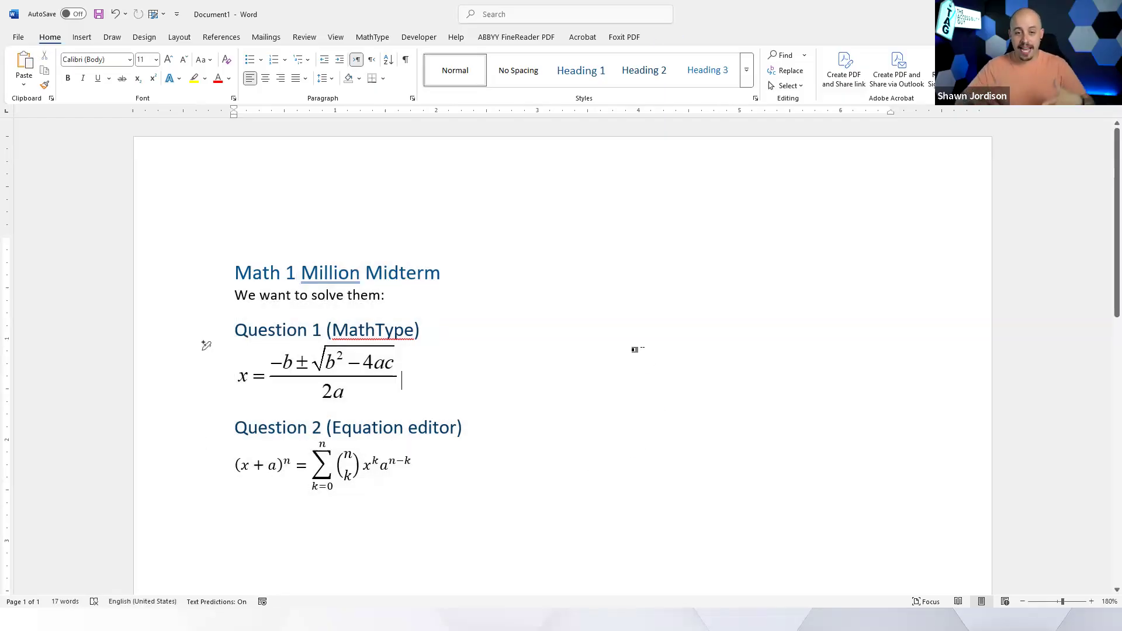
Enlarge the quadratic formula under Question 1 proportionally to about 1.9 inches wide
{"action": "left_click", "coordinate": [365, 368]}
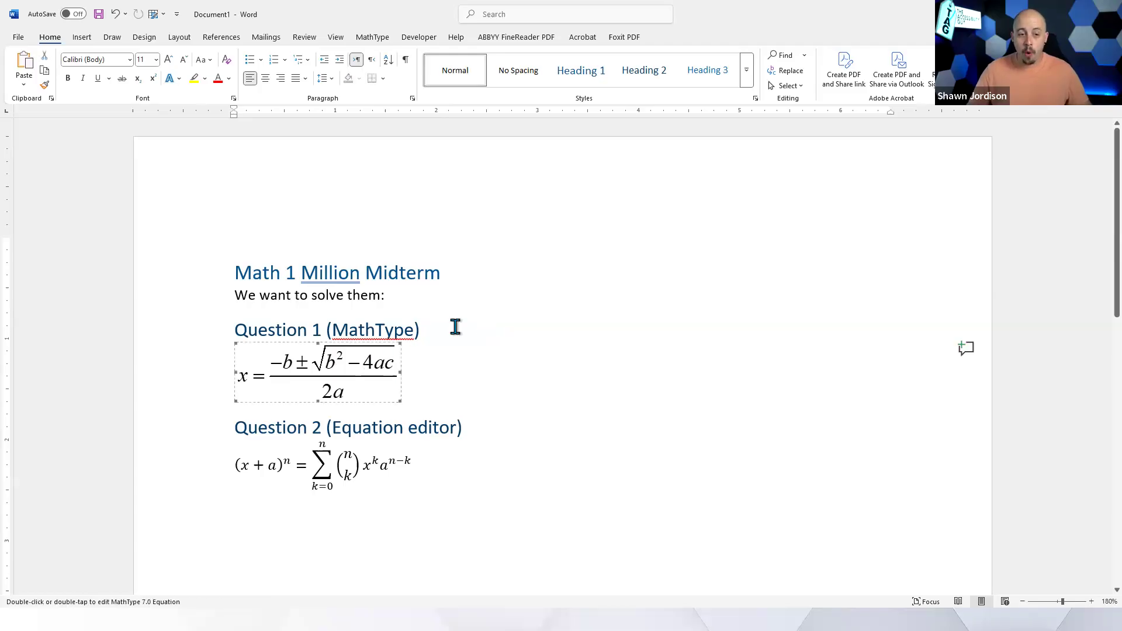
{"action": "left_click", "coordinate": [379, 38]}
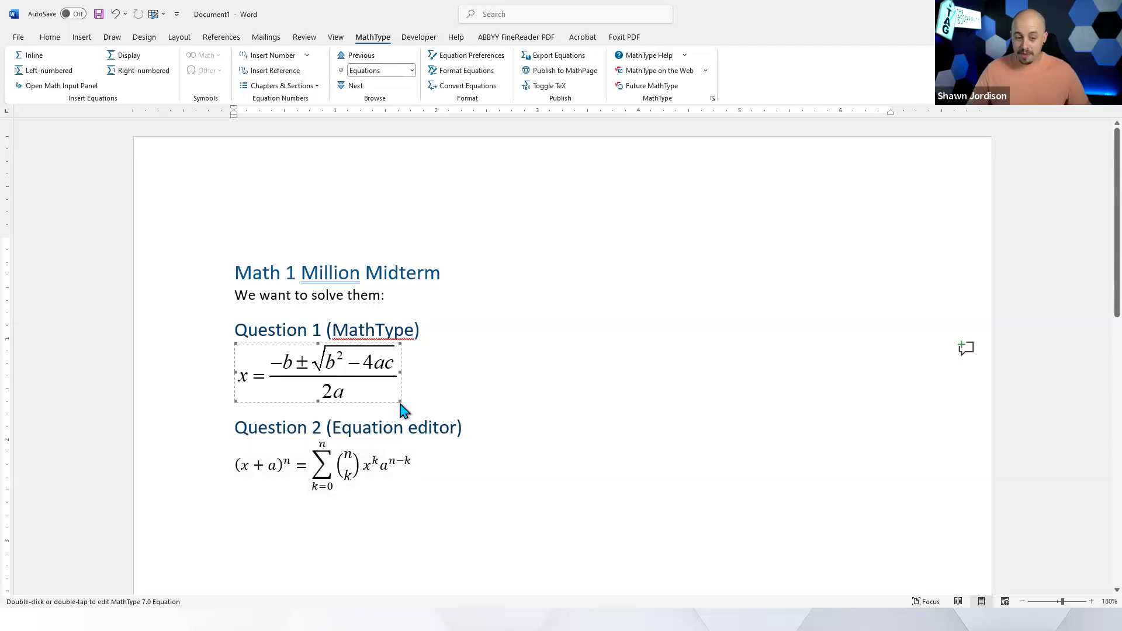
{"action": "left_click_drag", "start_coordinate": [416, 411], "coordinate": [425, 411]}
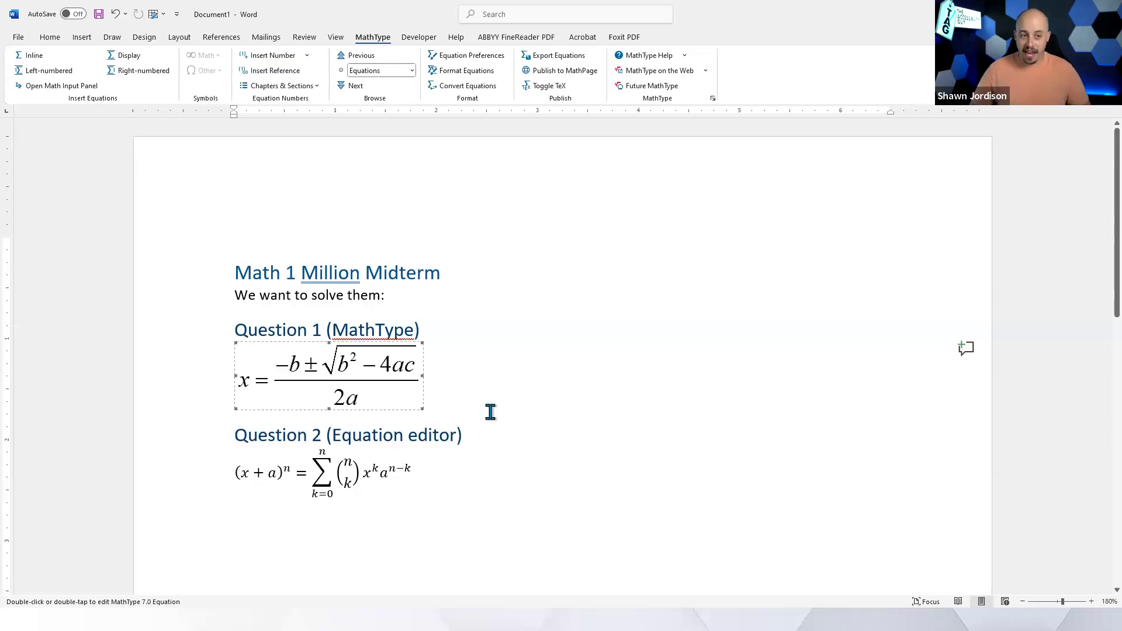
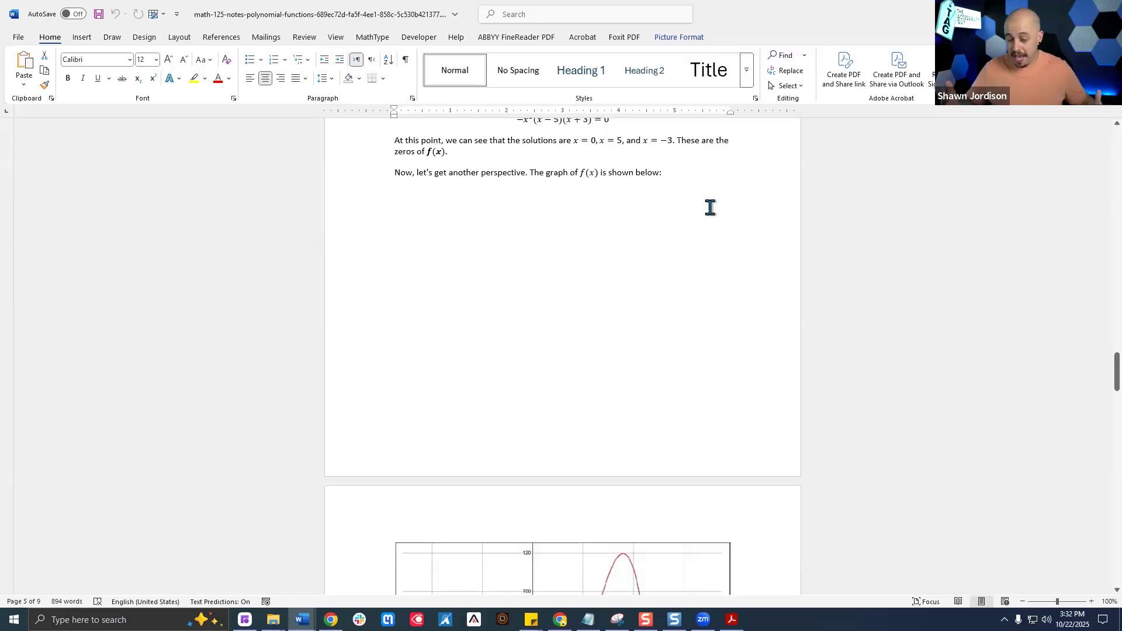
Examine the equations and graphs in the exported polynomial functions document, and check the Workflow for Scanned PDF slide in Google Slides
{"action": "scroll", "coordinate": [626, 313], "scroll_direction": "up", "scroll_amount": 5}
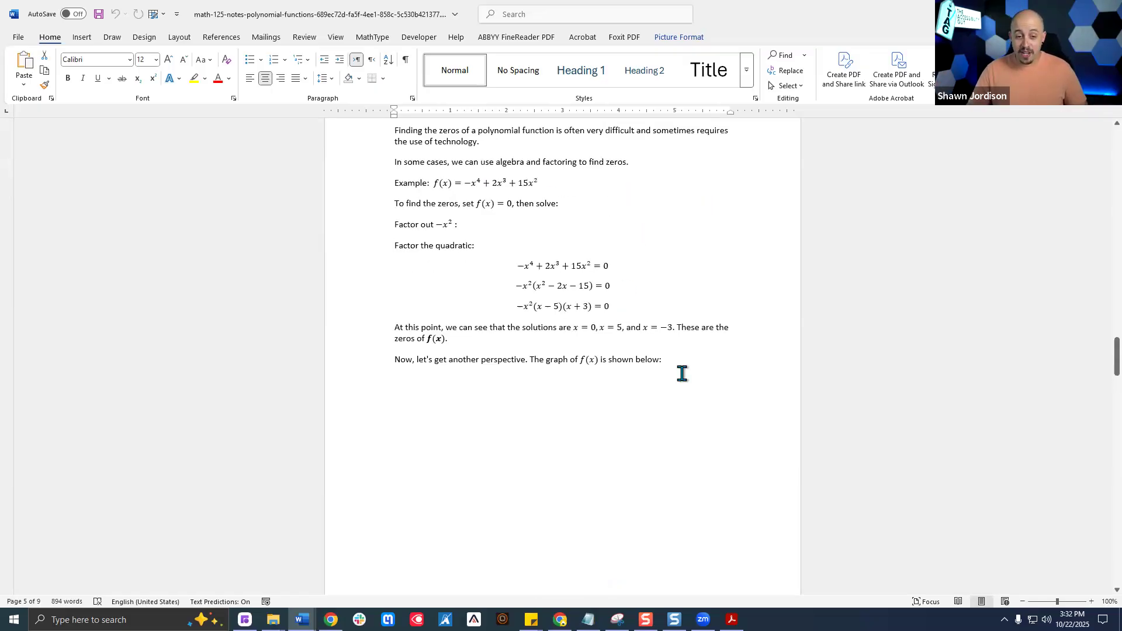
{"action": "left_click_drag", "start_coordinate": [1117, 355], "coordinate": [1089, 576]}
{"action": "scroll", "coordinate": [900, 474], "scroll_direction": "down", "scroll_amount": 5}
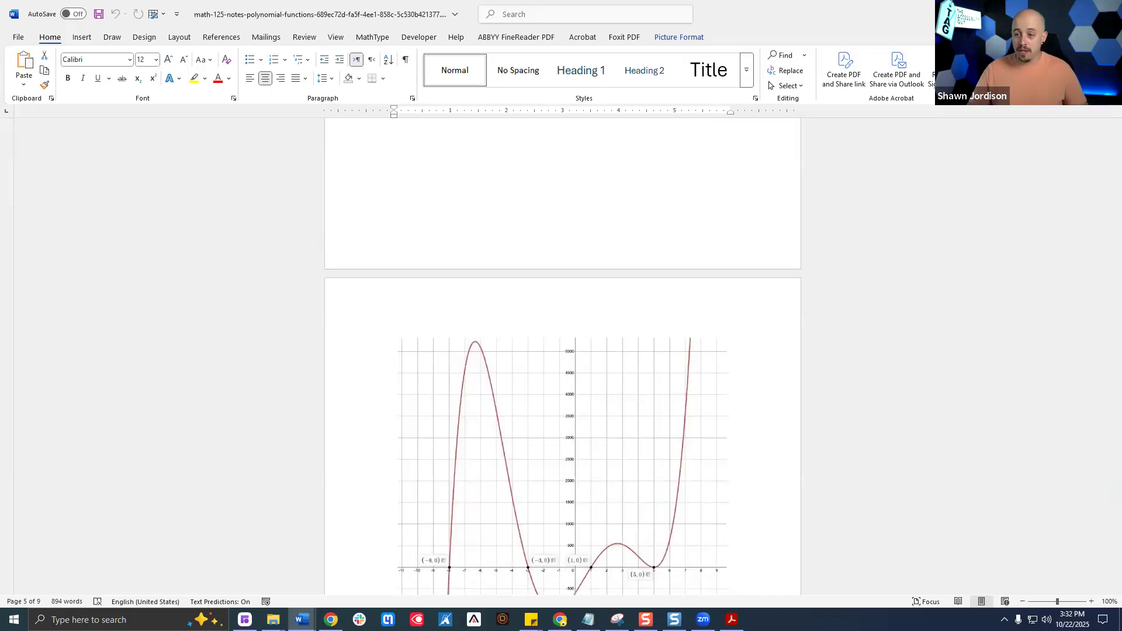
{"action": "key", "text": "alt+Tab"}
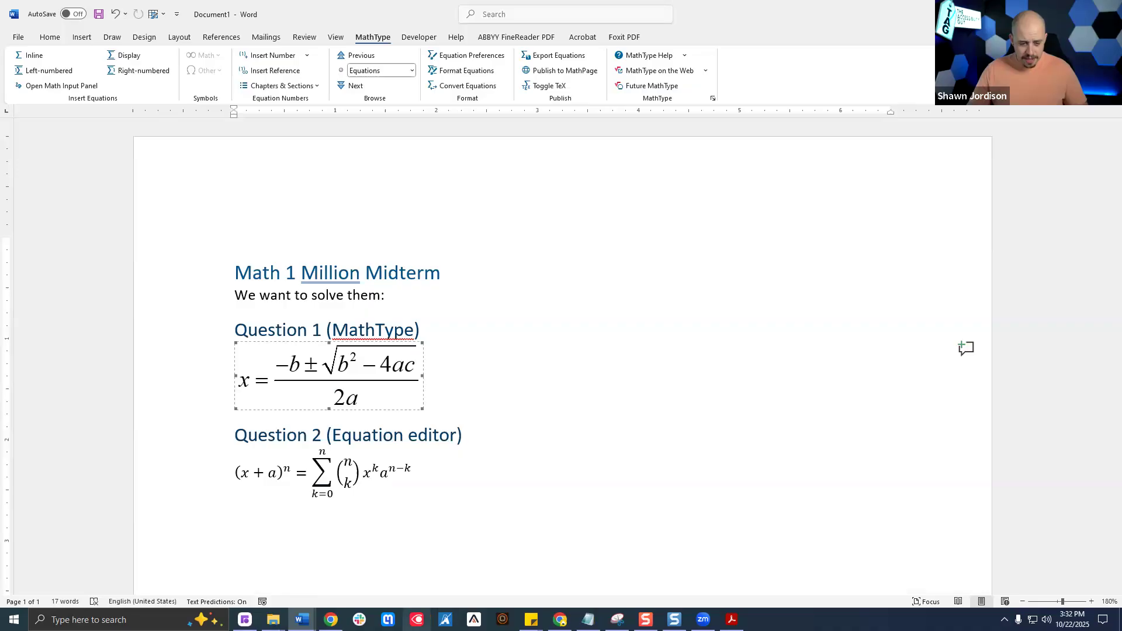
{"action": "key", "text": "alt+Tab"}
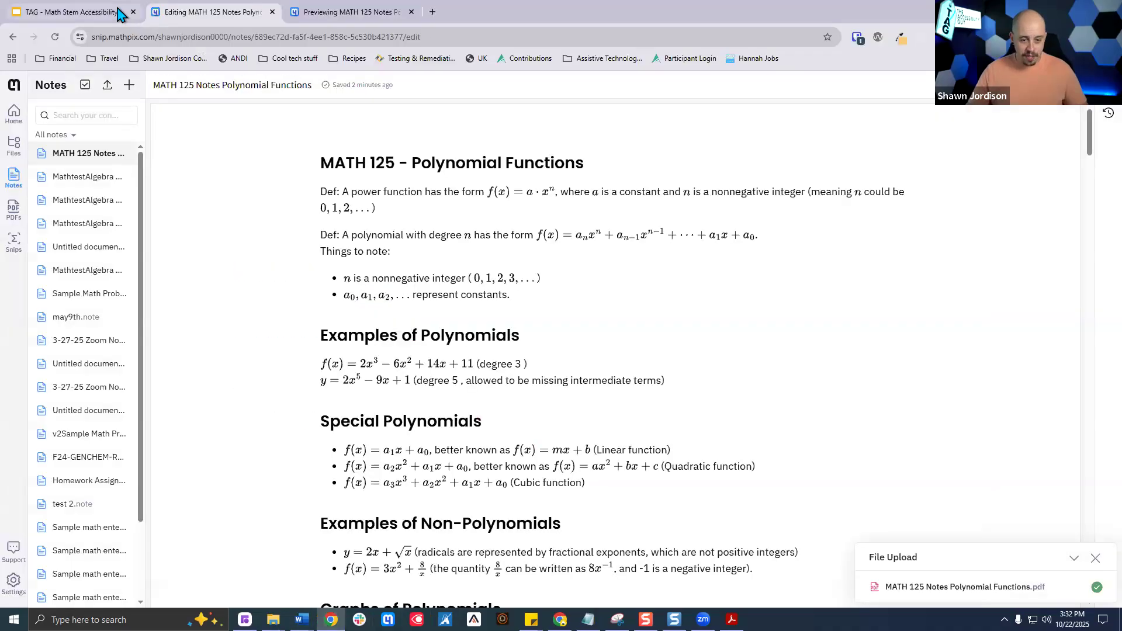
{"action": "left_click", "coordinate": [120, 13]}
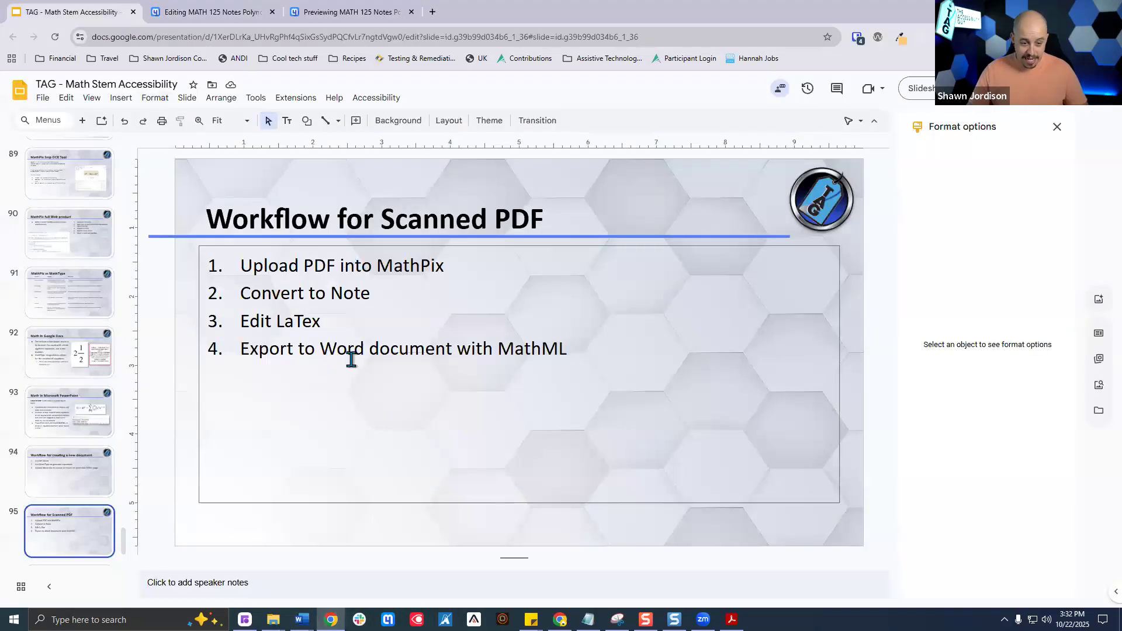
Switch to Mathpix and upload the PDF "MATH 152 Exam 4 (Take-Home) V1" with section and equation numbering preserved
{"action": "left_click", "coordinate": [202, 10]}
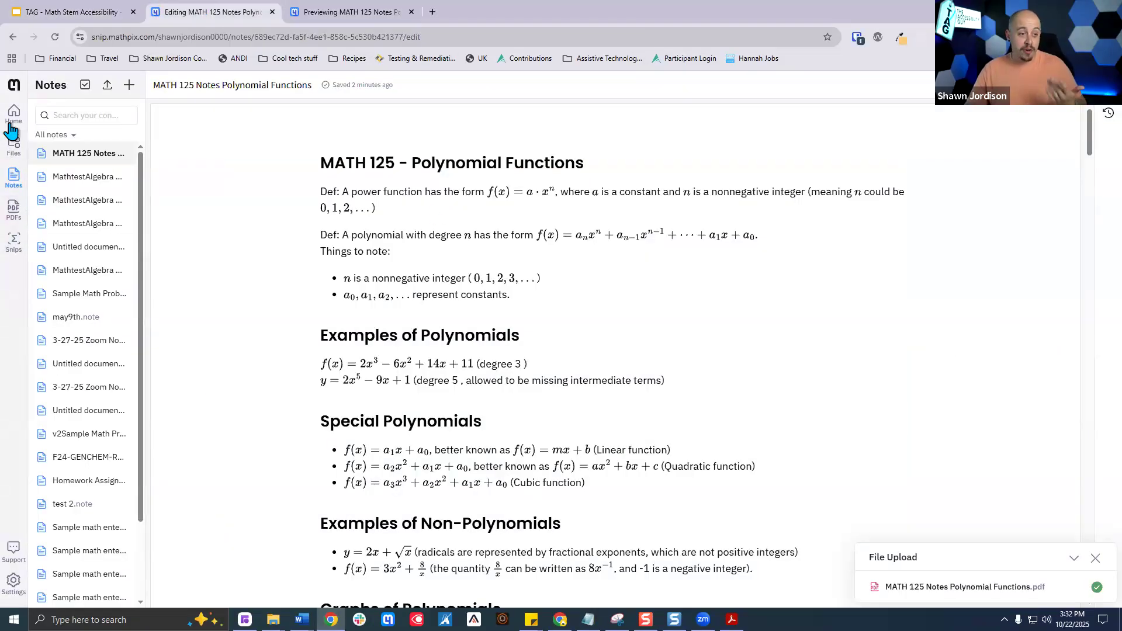
{"action": "left_click", "coordinate": [13, 114]}
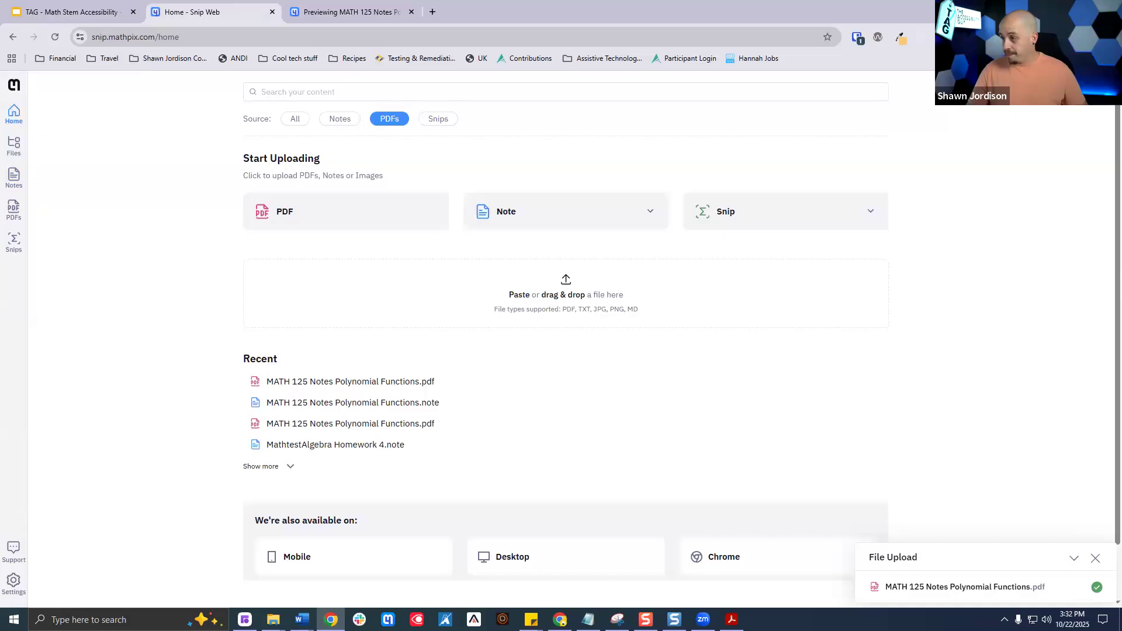
{"action": "left_click", "coordinate": [273, 620]}
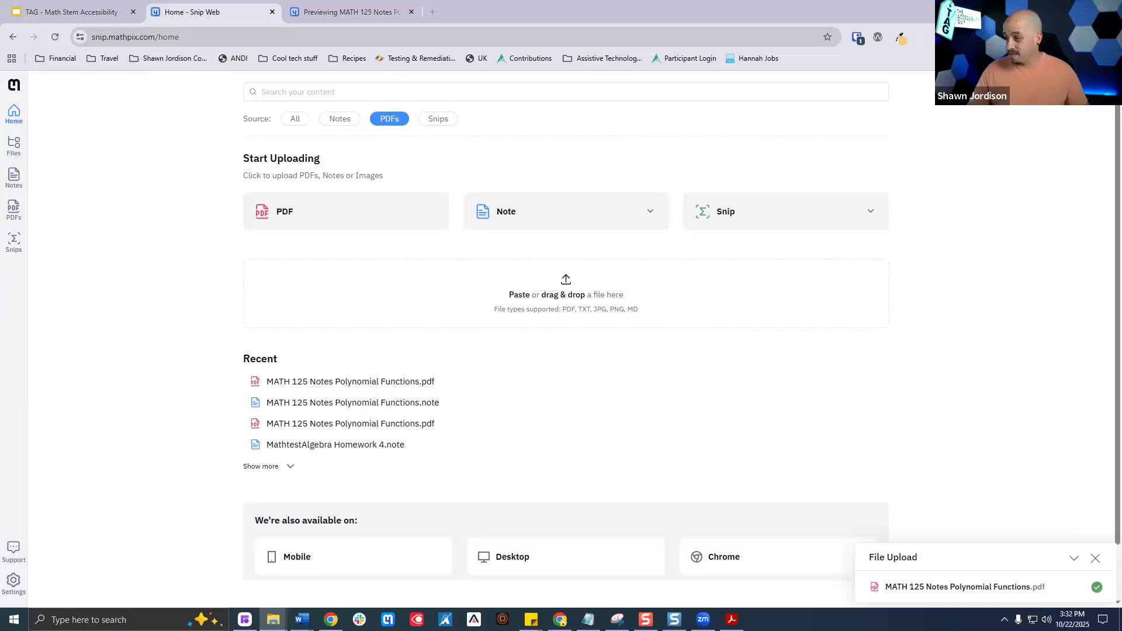
{"action": "left_click_drag", "start_coordinate": [754, 465], "coordinate": [388, 296]}
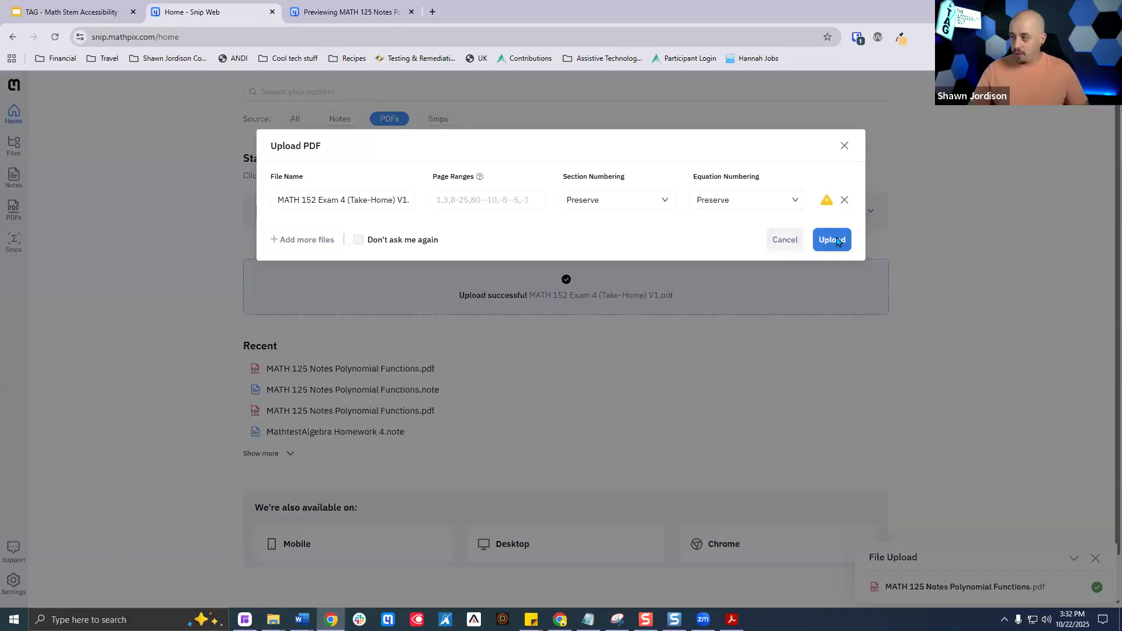
{"action": "left_click", "coordinate": [834, 240]}
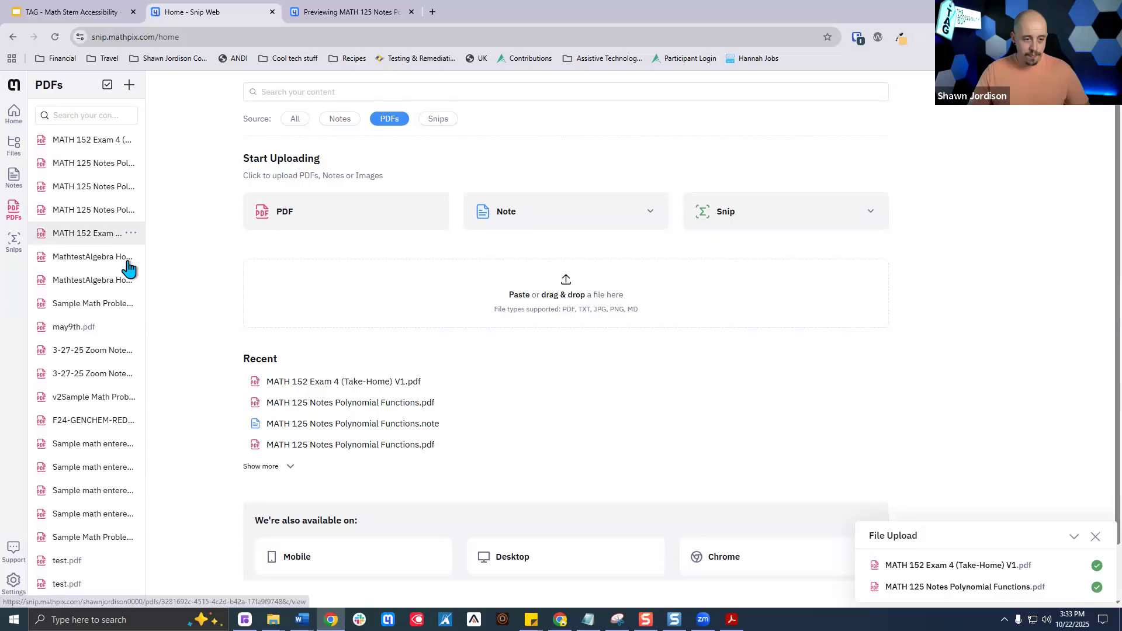
{"action": "left_click", "coordinate": [104, 148]}
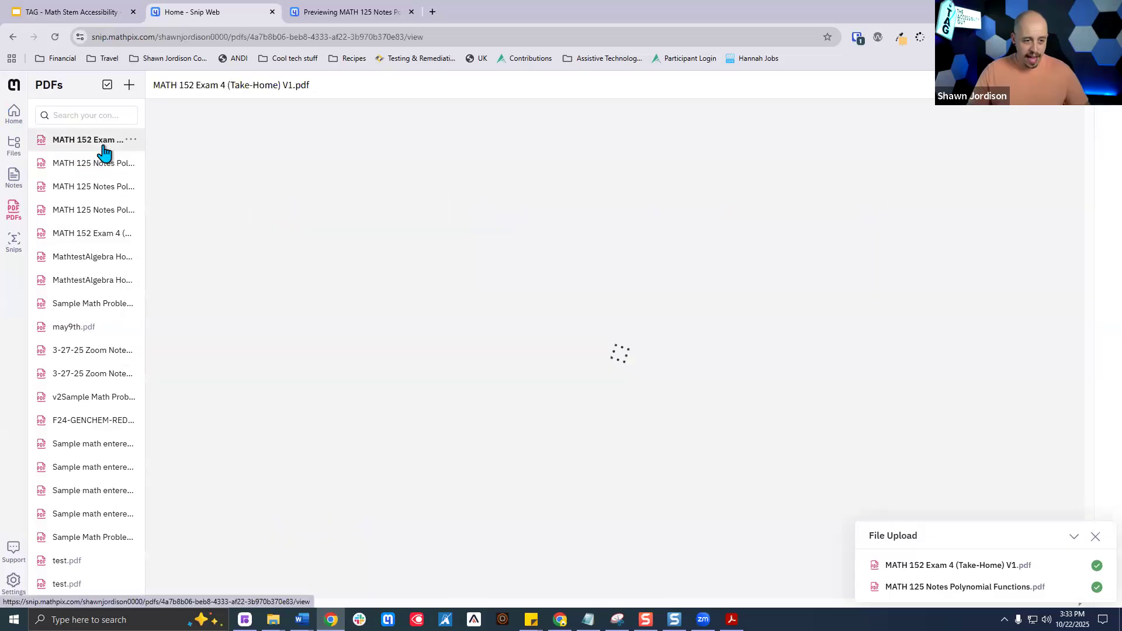
{"action": "left_click", "coordinate": [131, 139]}
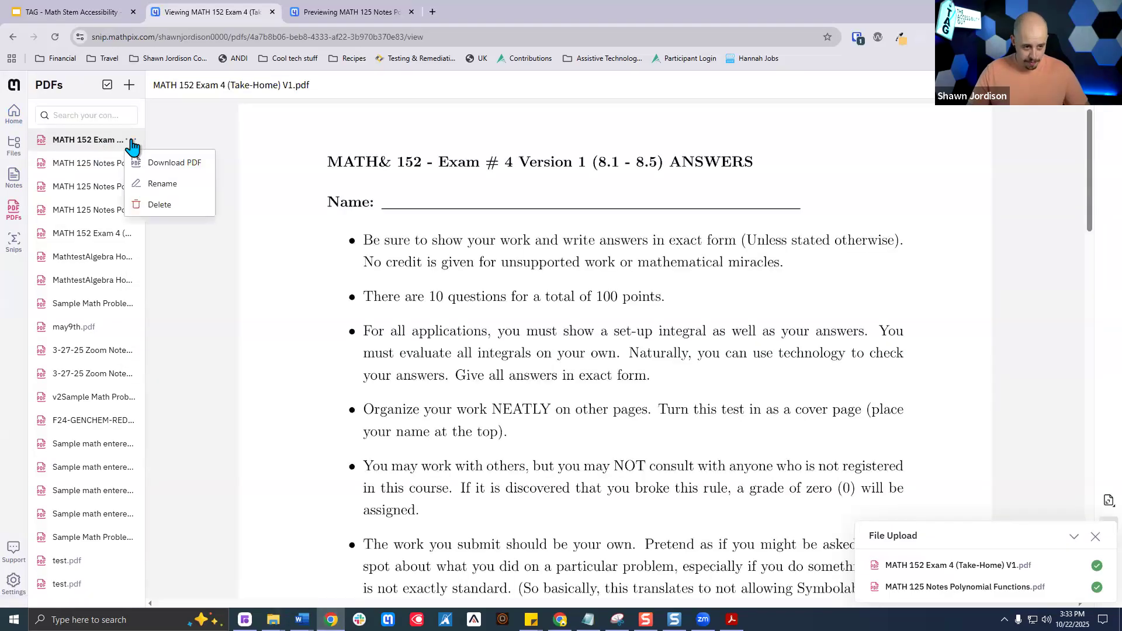
{"action": "left_click", "coordinate": [215, 115]}
Create a new Note from the earlier uploaded copy of the MATH 152 Exam 4 PDF
{"action": "left_click", "coordinate": [105, 235]}
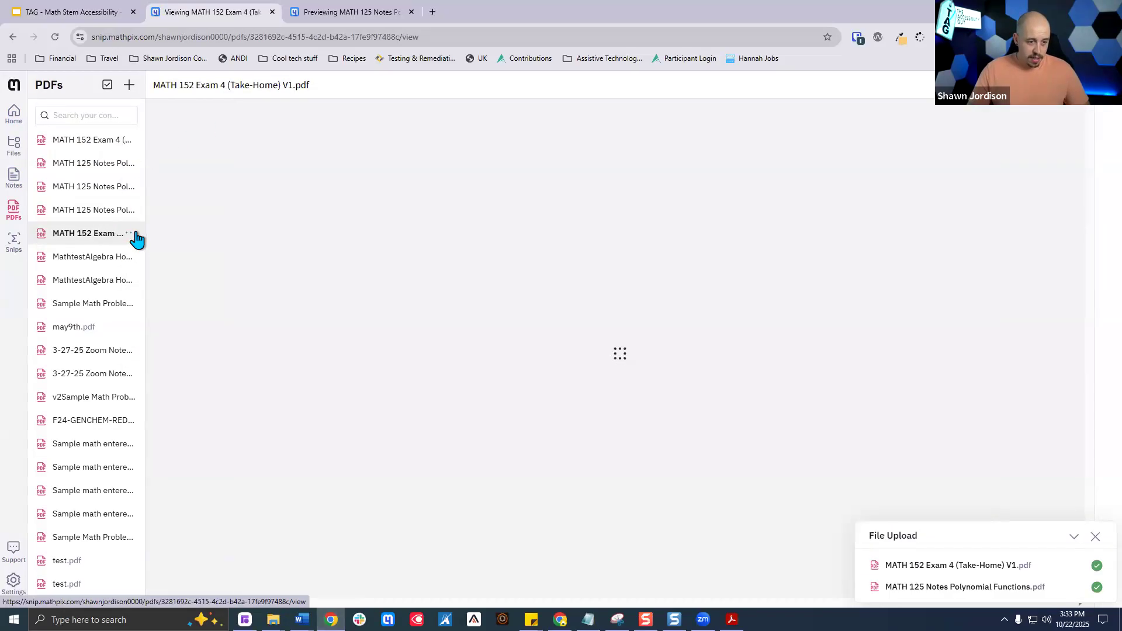
{"action": "left_click", "coordinate": [132, 234]}
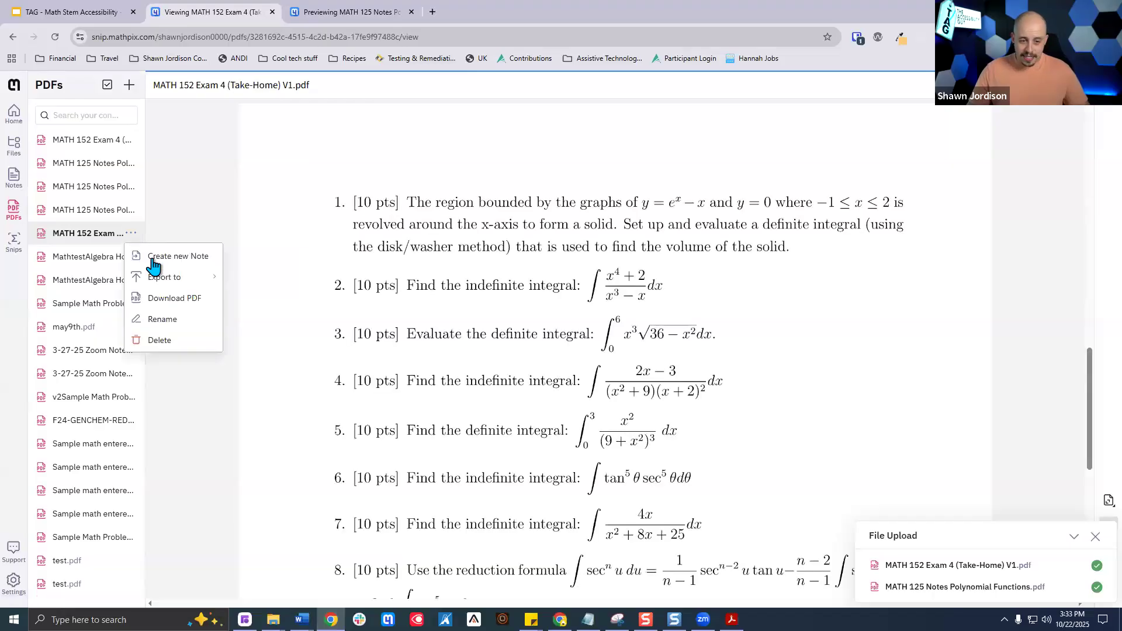
{"action": "left_click", "coordinate": [153, 264]}
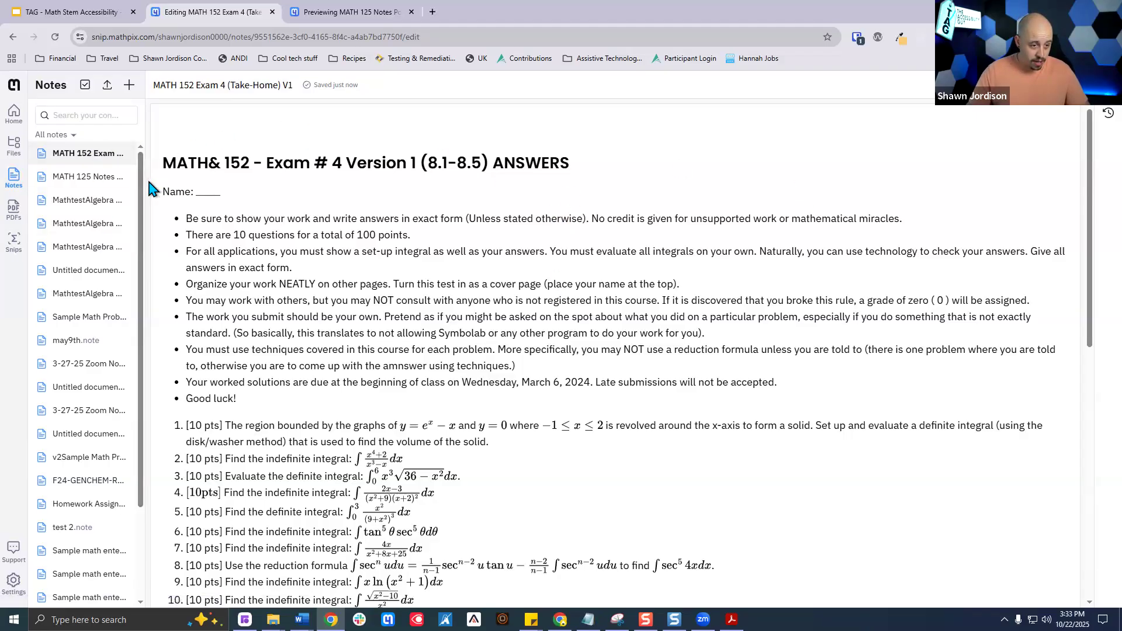
Widen the notes list, show the exam note's LaTeX editor beside its preview, and review the converted integrals
{"action": "left_click_drag", "start_coordinate": [145, 181], "coordinate": [351, 175]}
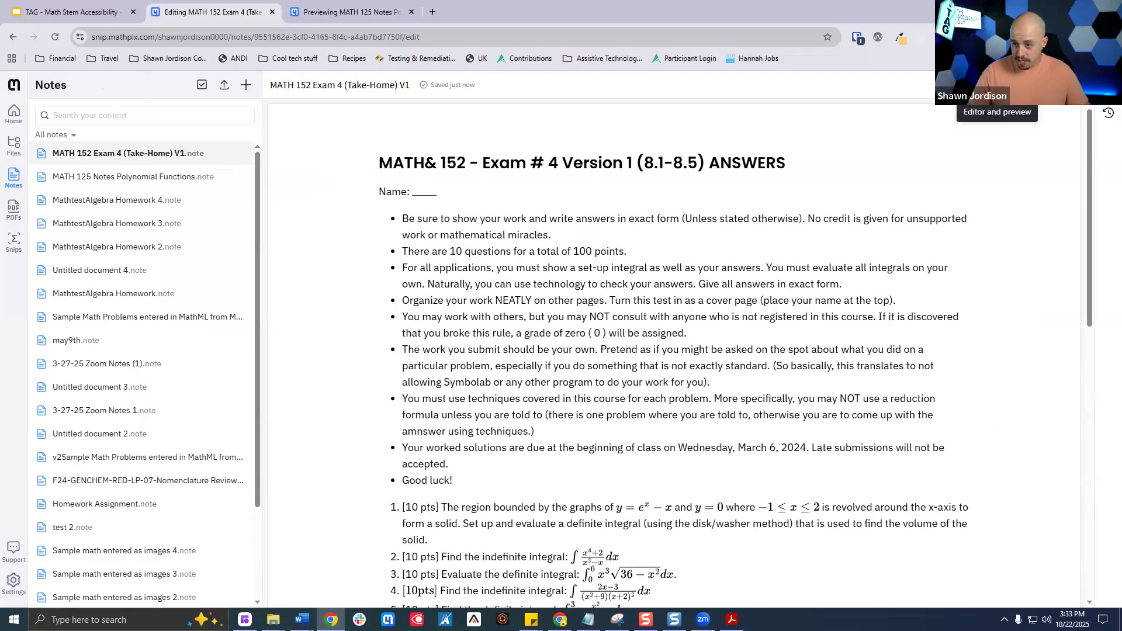
{"action": "left_click", "coordinate": [998, 86]}
{"action": "scroll", "coordinate": [990, 299], "scroll_direction": "down", "scroll_amount": 8}
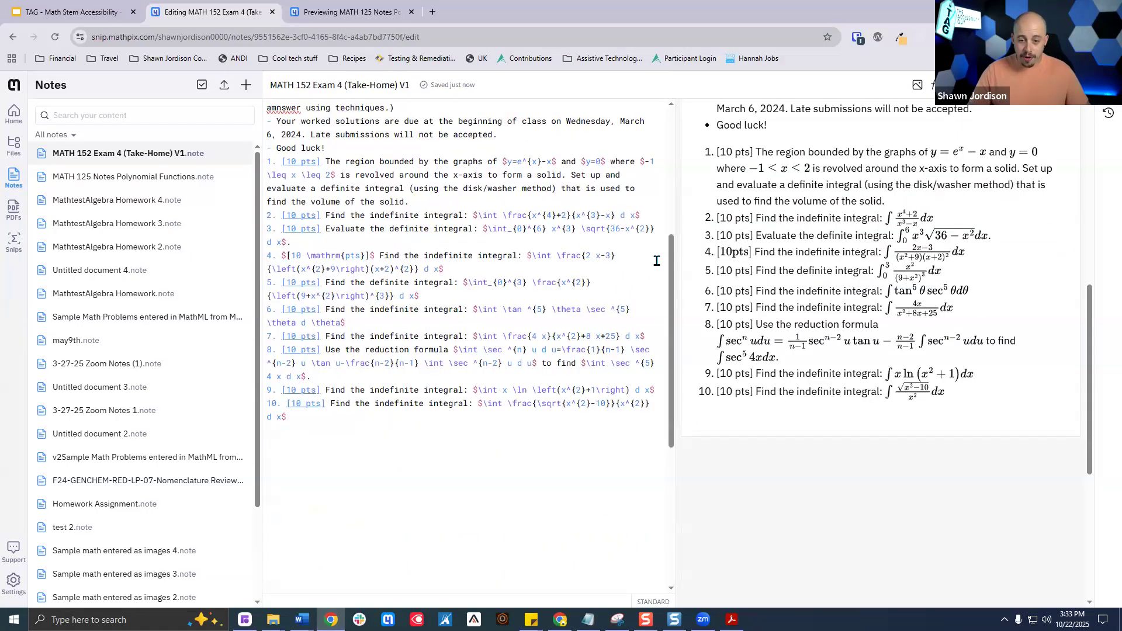
{"action": "left_click_drag", "start_coordinate": [671, 251], "coordinate": [673, 209]}
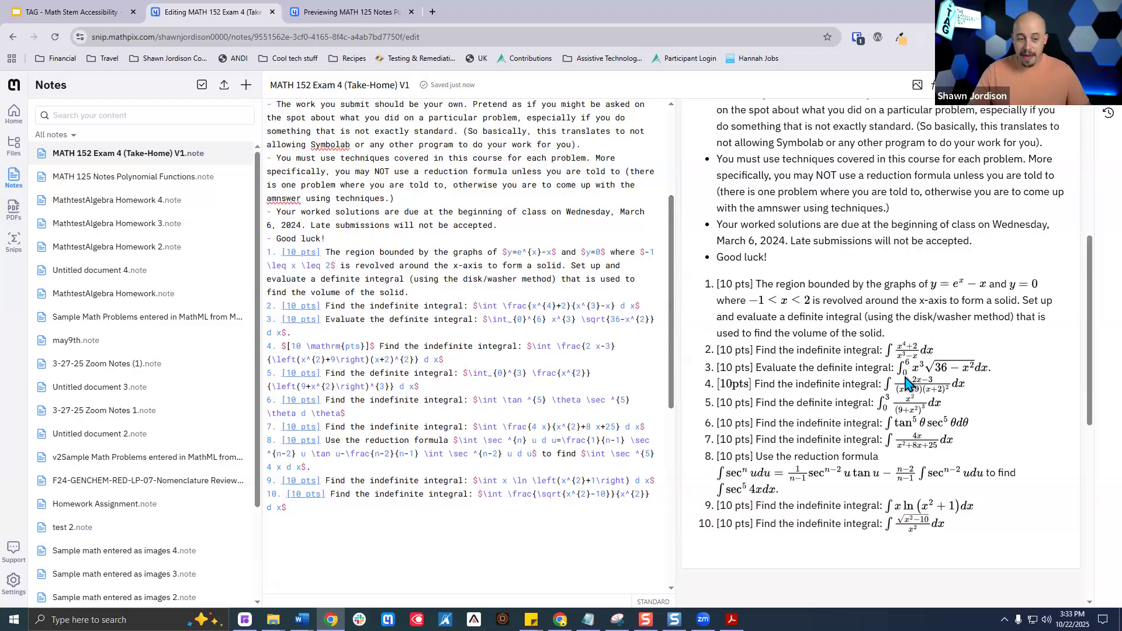
{"action": "scroll", "coordinate": [522, 321], "scroll_direction": "up", "scroll_amount": 4}
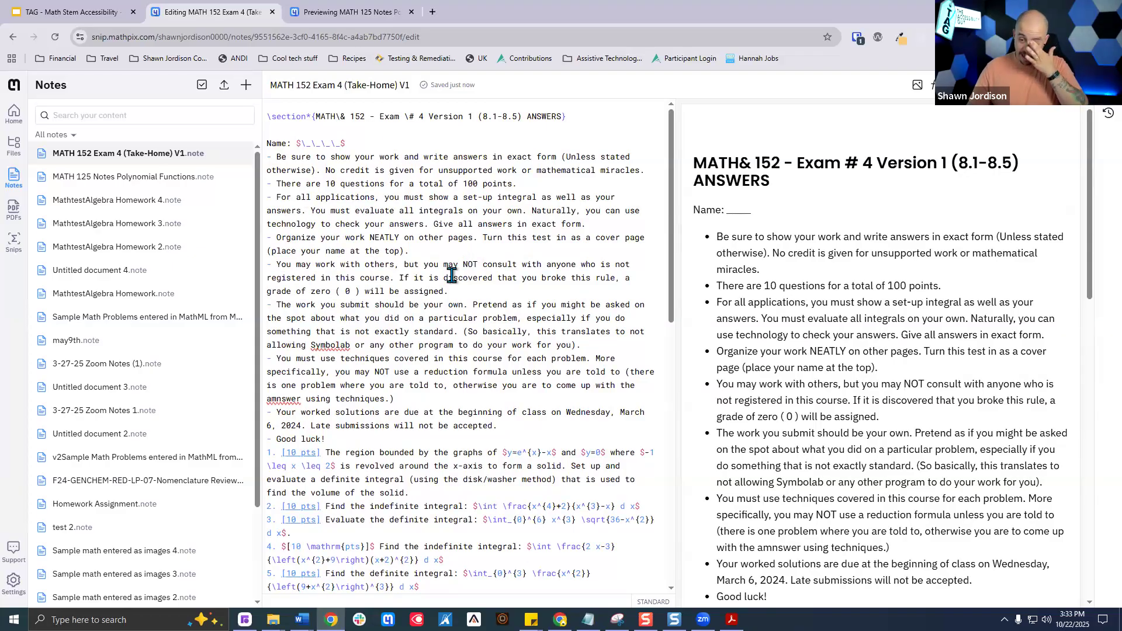
{"action": "scroll", "coordinate": [958, 348], "scroll_direction": "down", "scroll_amount": 5}
{"action": "scroll", "coordinate": [924, 334], "scroll_direction": "down", "scroll_amount": 3}
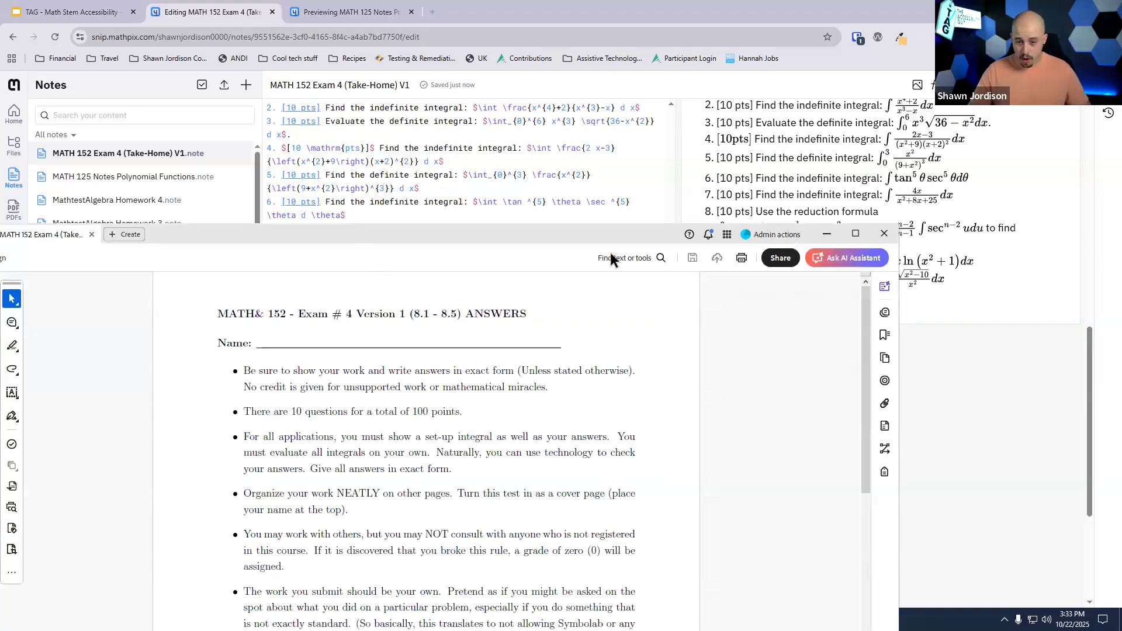
Check the ten exam questions in the original MATH 152 Exam 4 PDF in Acrobat, and return to the Mathpix note
{"action": "left_click_drag", "start_coordinate": [605, 233], "coordinate": [617, 0]}
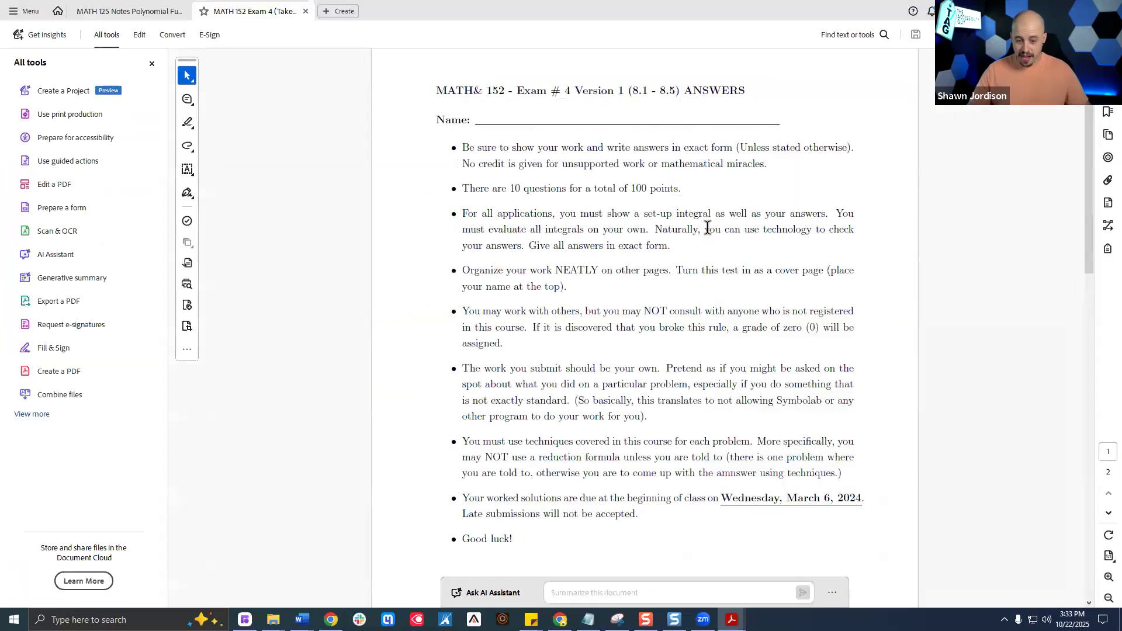
{"action": "scroll", "coordinate": [708, 228], "scroll_direction": "down", "scroll_amount": 10}
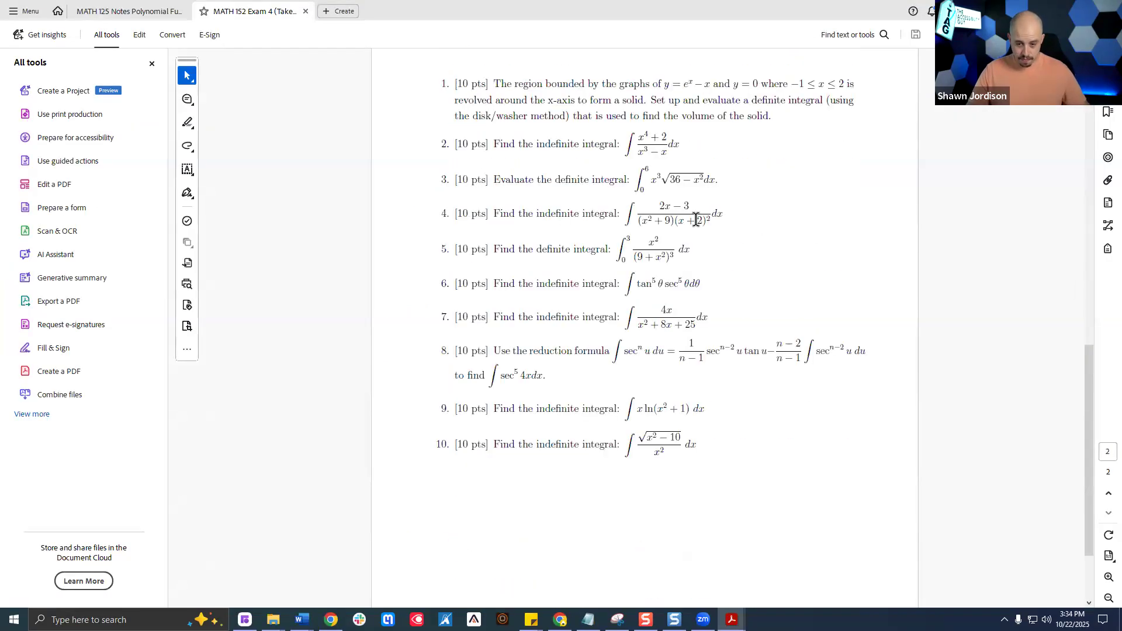
{"action": "scroll", "coordinate": [644, 327], "scroll_direction": "up", "scroll_amount": 4}
{"action": "left_click", "coordinate": [1052, 9]}
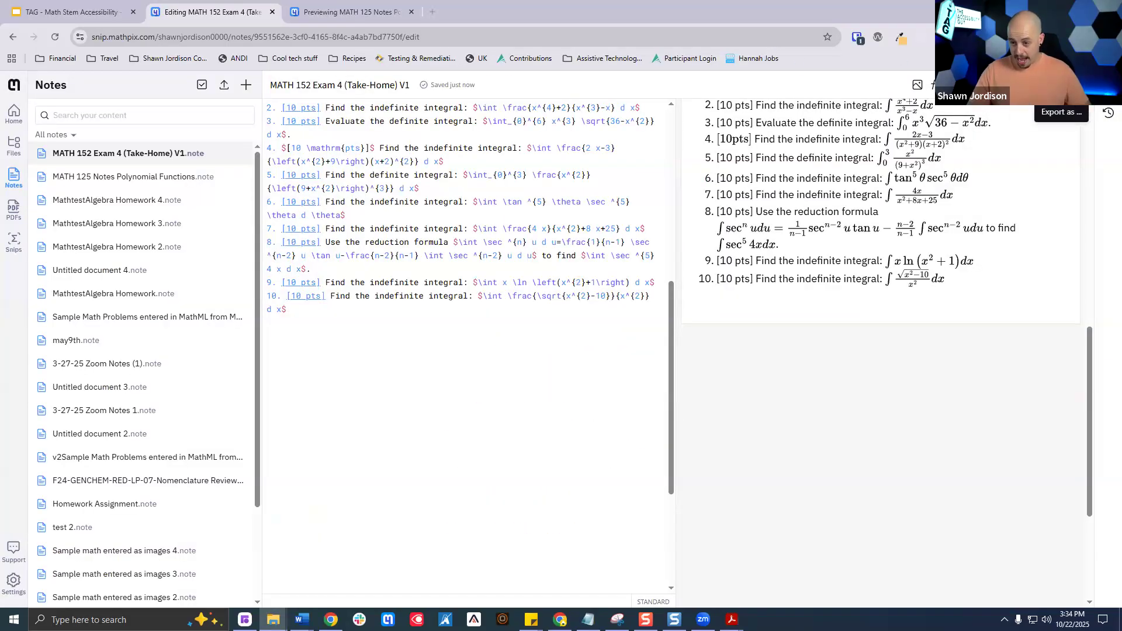
Export the MATH 152 Exam 4 note as DOCX and open the downloaded file in Word
{"action": "left_click", "coordinate": [1062, 86]}
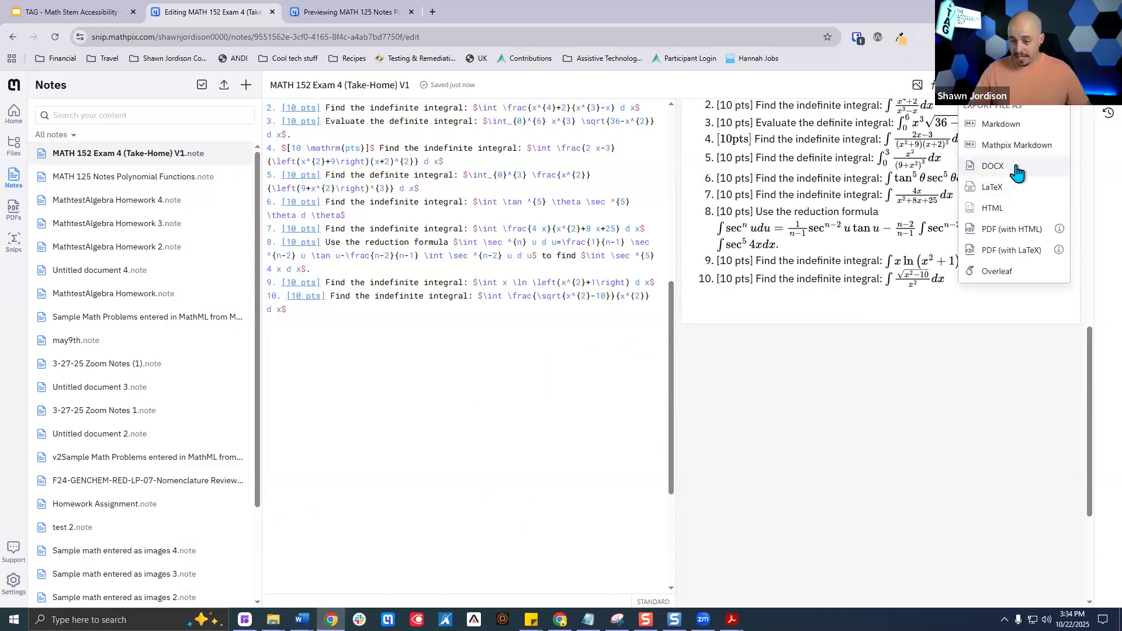
{"action": "left_click", "coordinate": [1017, 171]}
{"action": "left_click", "coordinate": [602, 372]}
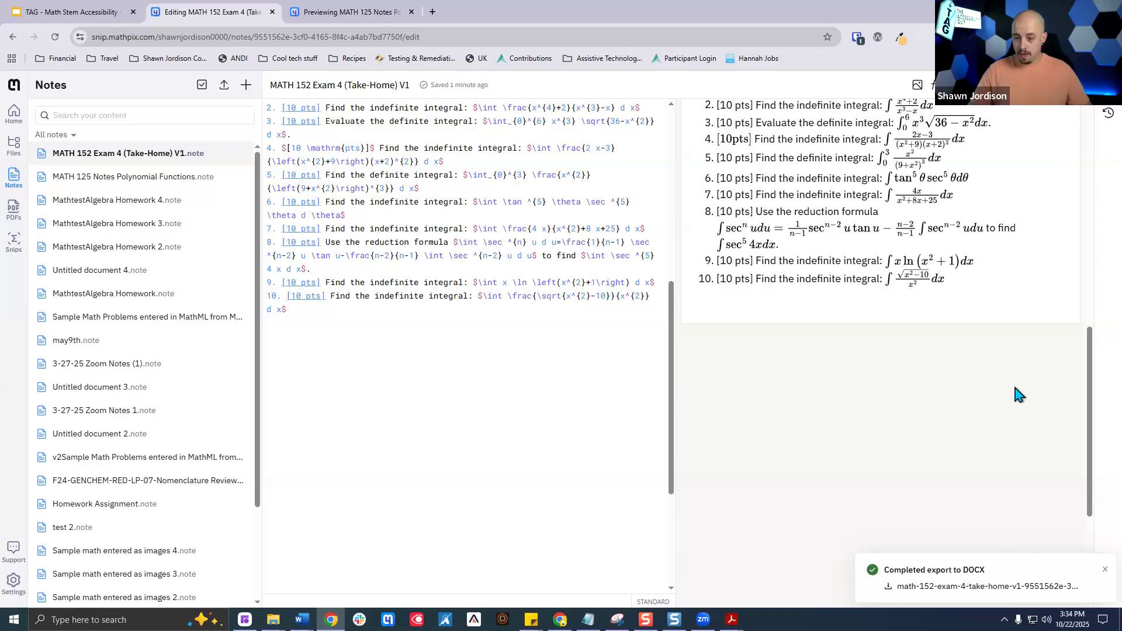
{"action": "left_click", "coordinate": [1078, 586]}
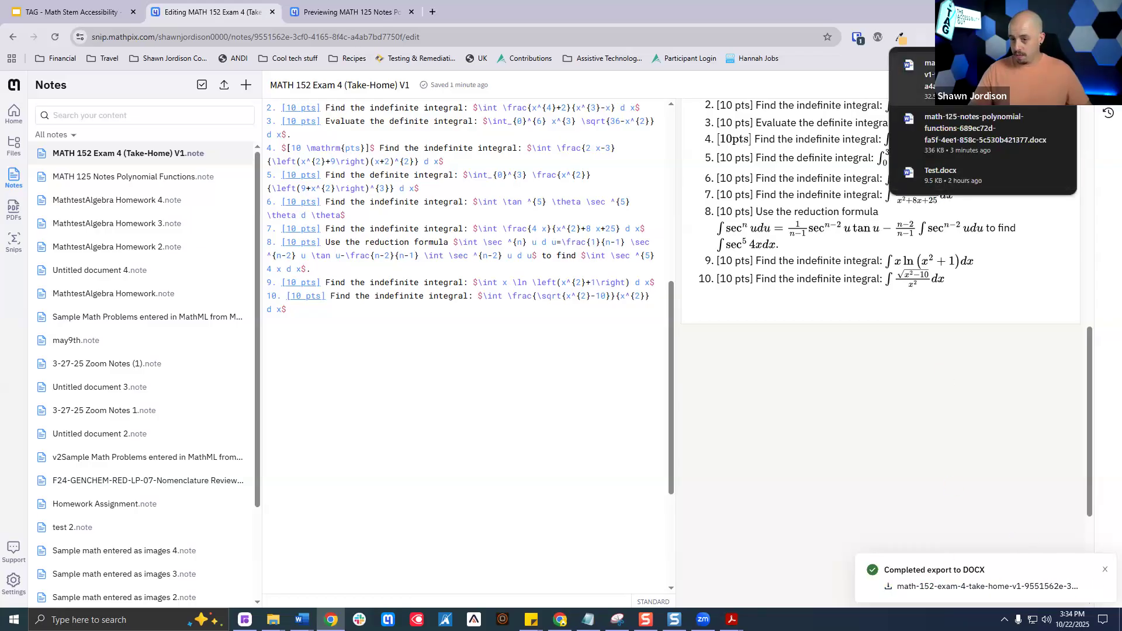
{"action": "left_click", "coordinate": [1043, 79]}
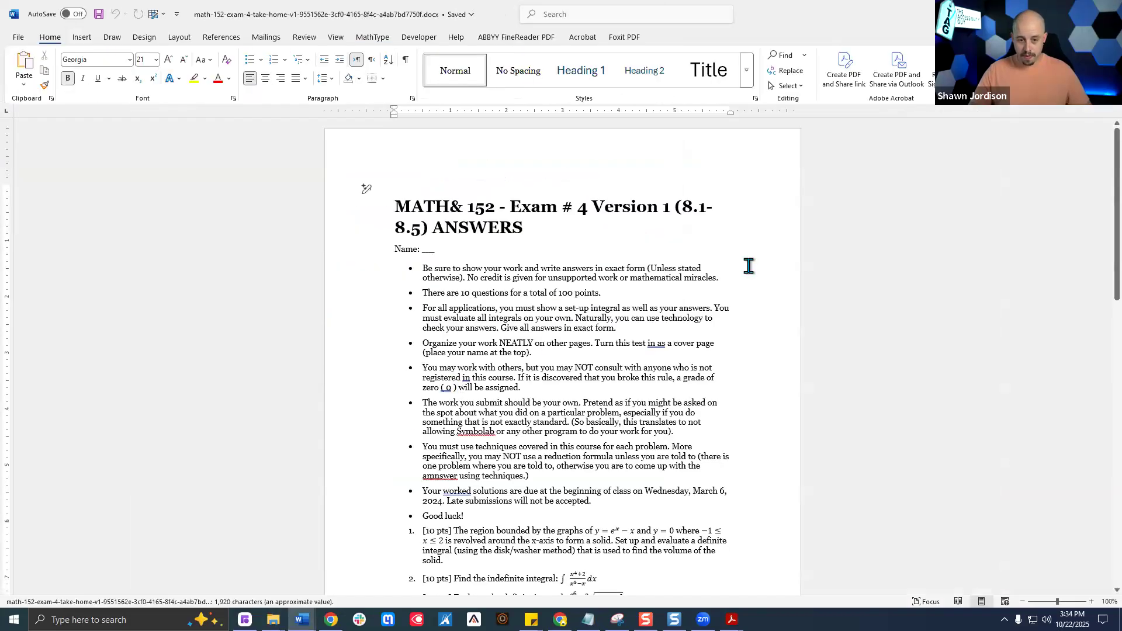
Select the question 2 integral in the exported exam and inspect the converted equations at a larger magnification
{"action": "scroll", "coordinate": [749, 266], "scroll_direction": "down", "scroll_amount": 10}
{"action": "left_click", "coordinate": [582, 302]}
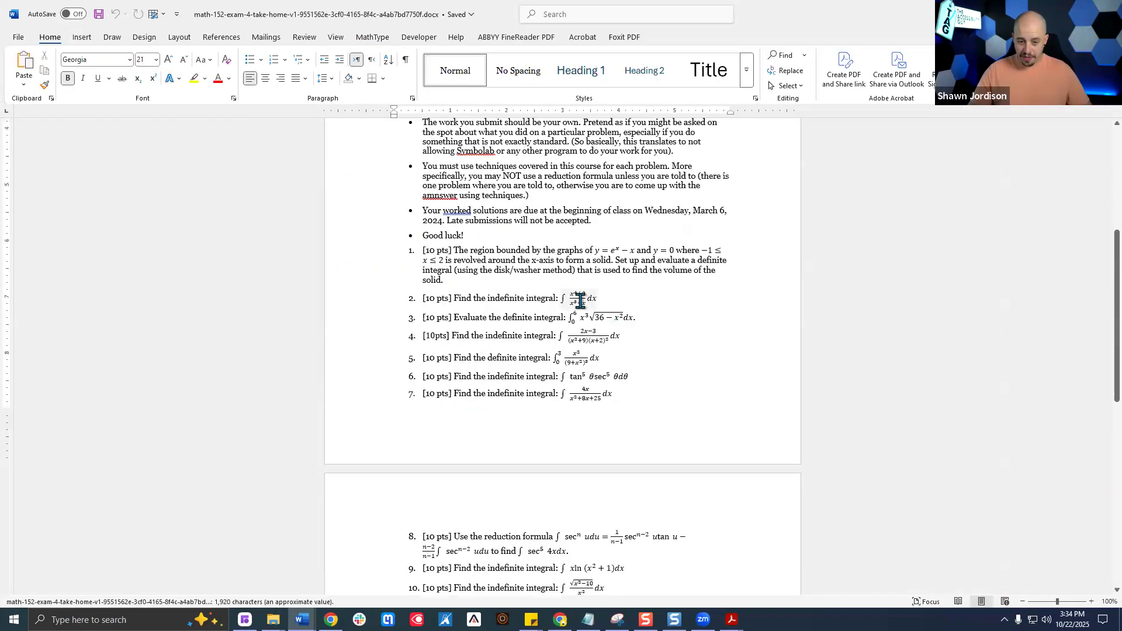
{"action": "scroll", "coordinate": [689, 334], "scroll_direction": "up", "scroll_amount": 14}
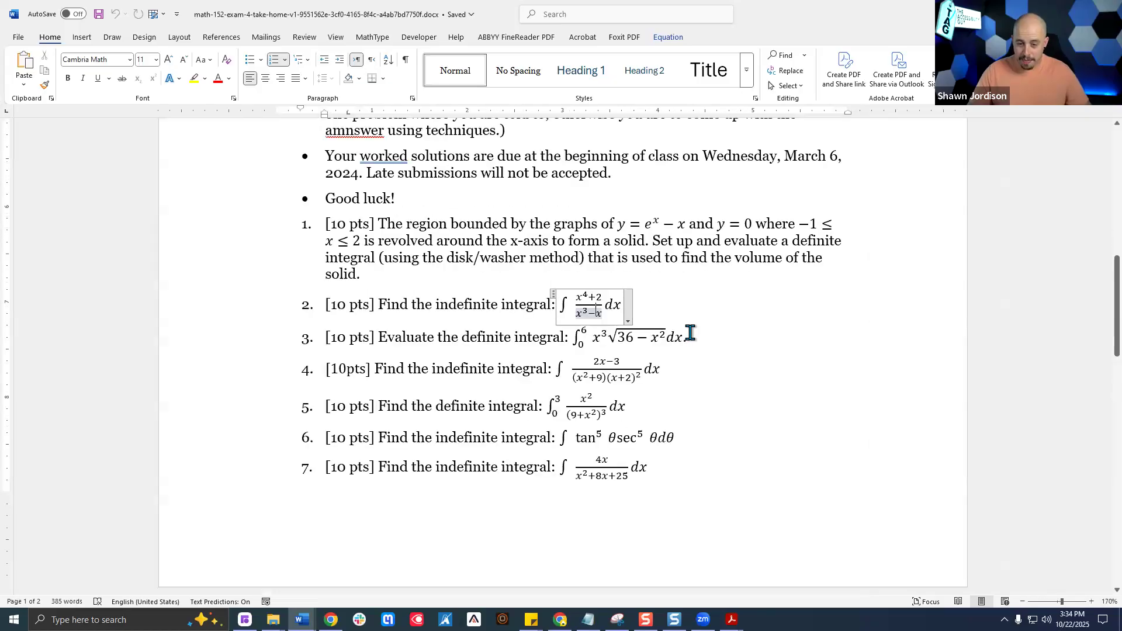
{"action": "scroll", "coordinate": [737, 240], "scroll_direction": "up", "scroll_amount": 7}
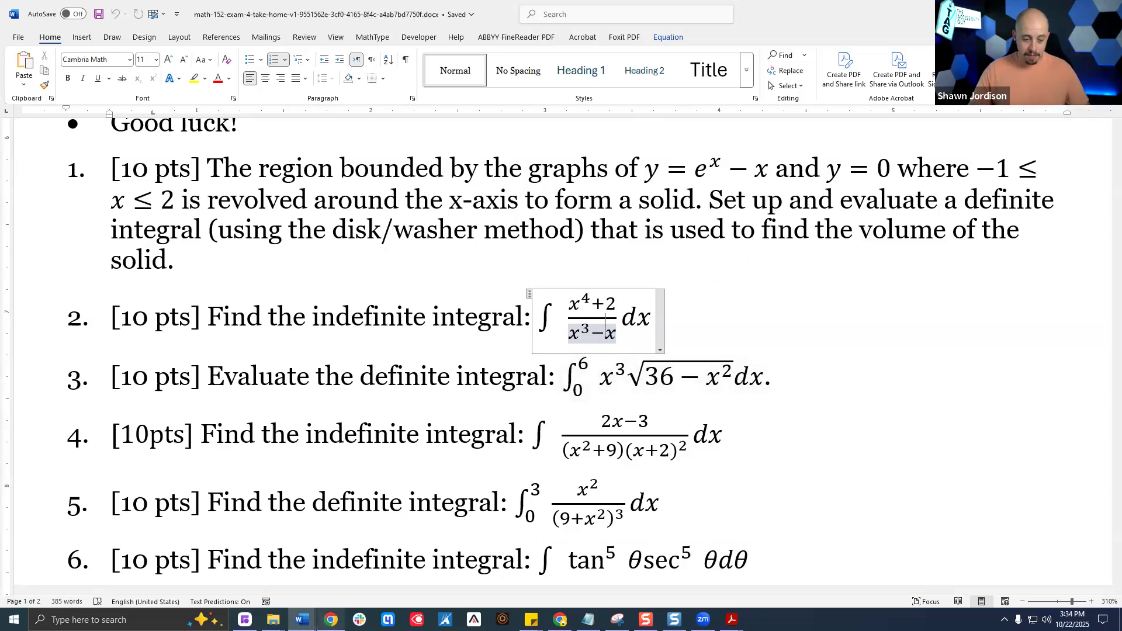
Switch to the Math Stem Accessibility slides and present the workflow slides for Scanned PDF and Math in Google Doc, ending the slideshow
{"action": "left_click", "coordinate": [331, 619]}
{"action": "left_click", "coordinate": [76, 12]}
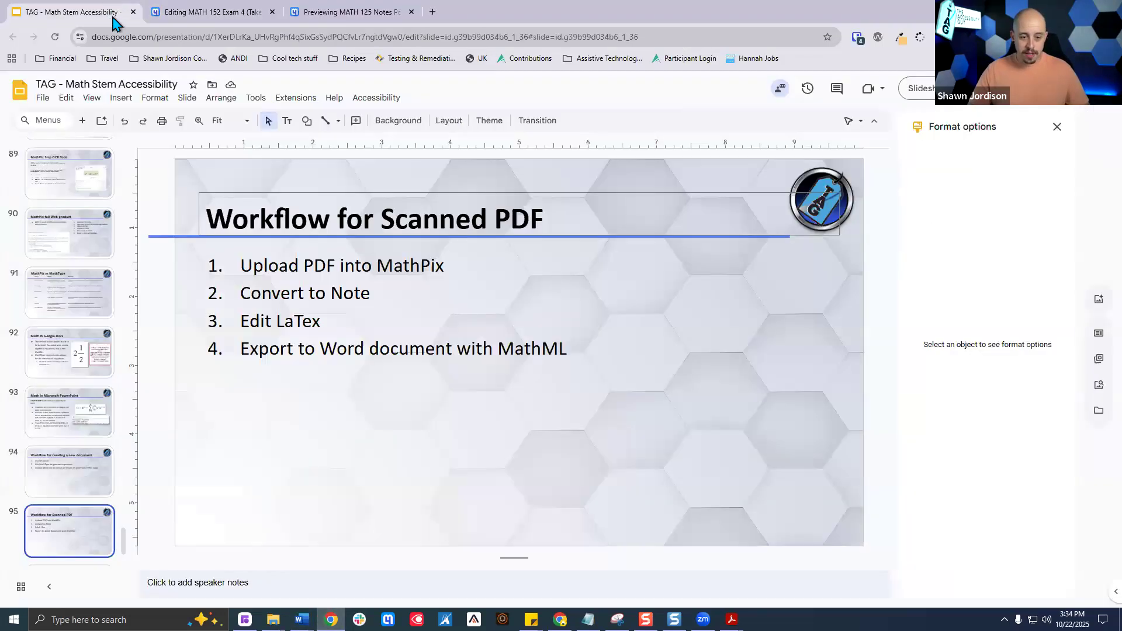
{"action": "left_click", "coordinate": [922, 91]}
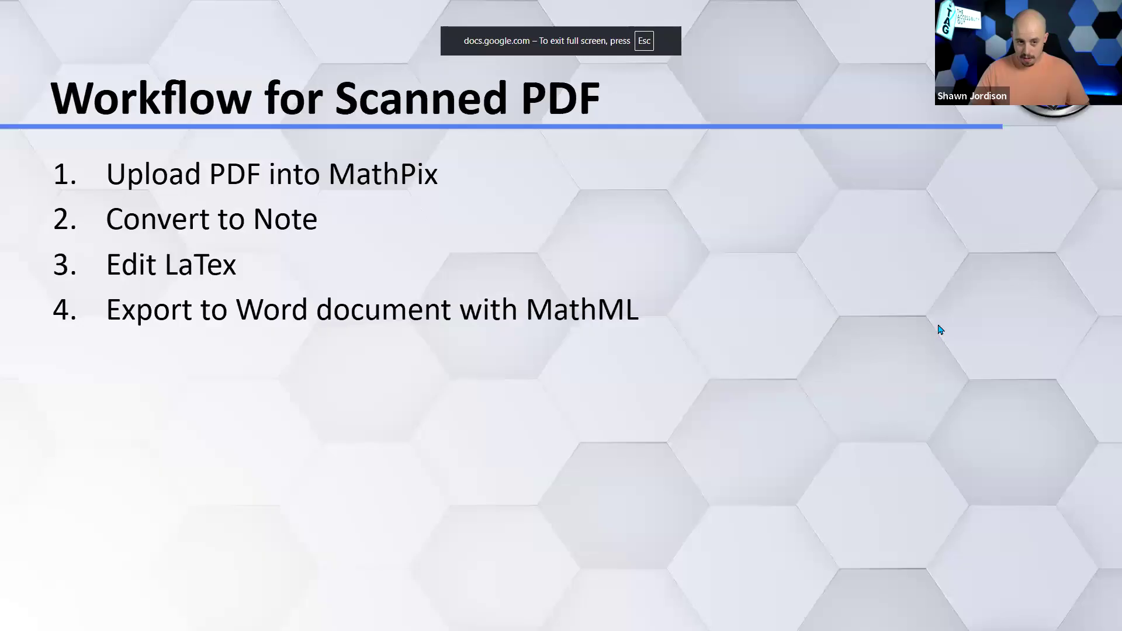
{"action": "key", "text": "Right"}
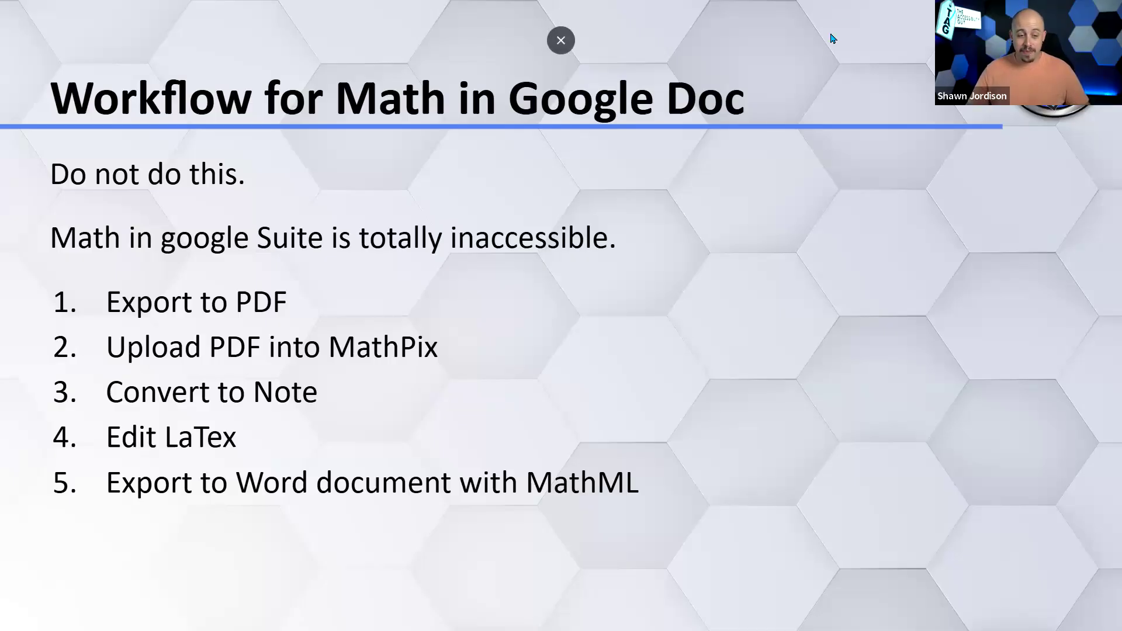
{"action": "key", "text": "Escape"}
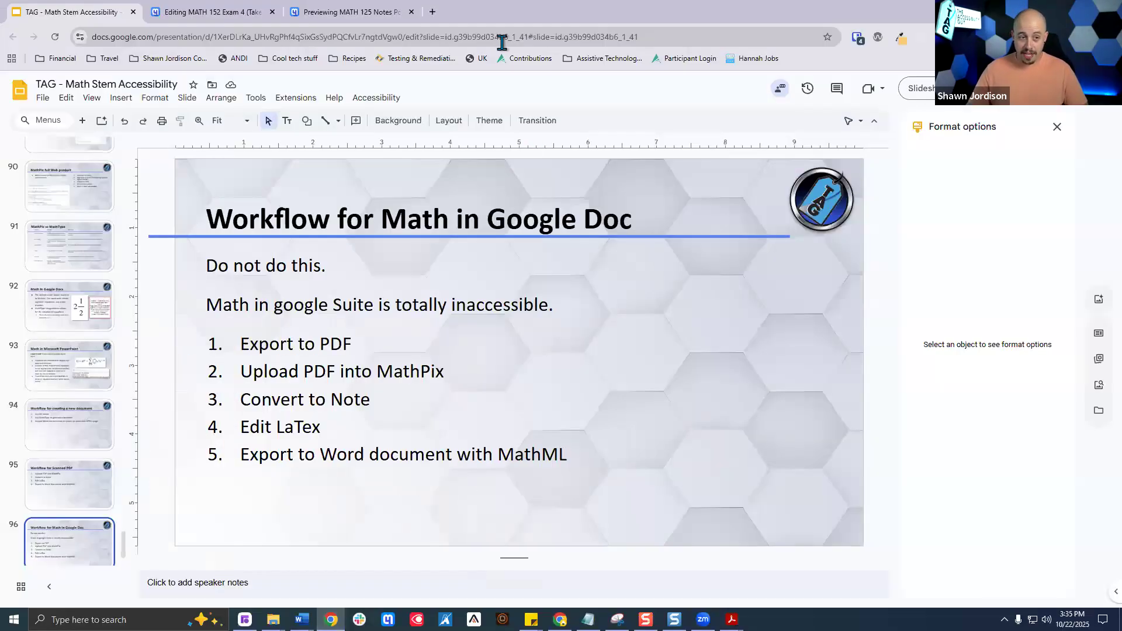
Open Google Drive in a new tab and create a blank Google Docs document
{"action": "left_click", "coordinate": [432, 13]}
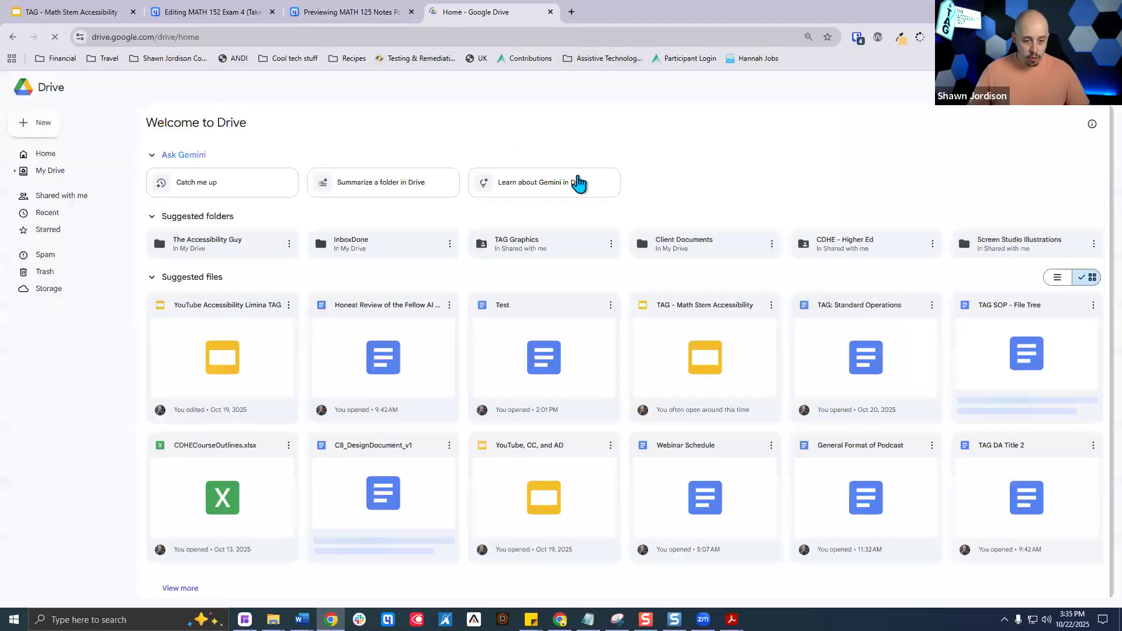
{"action": "left_click", "coordinate": [38, 123]}
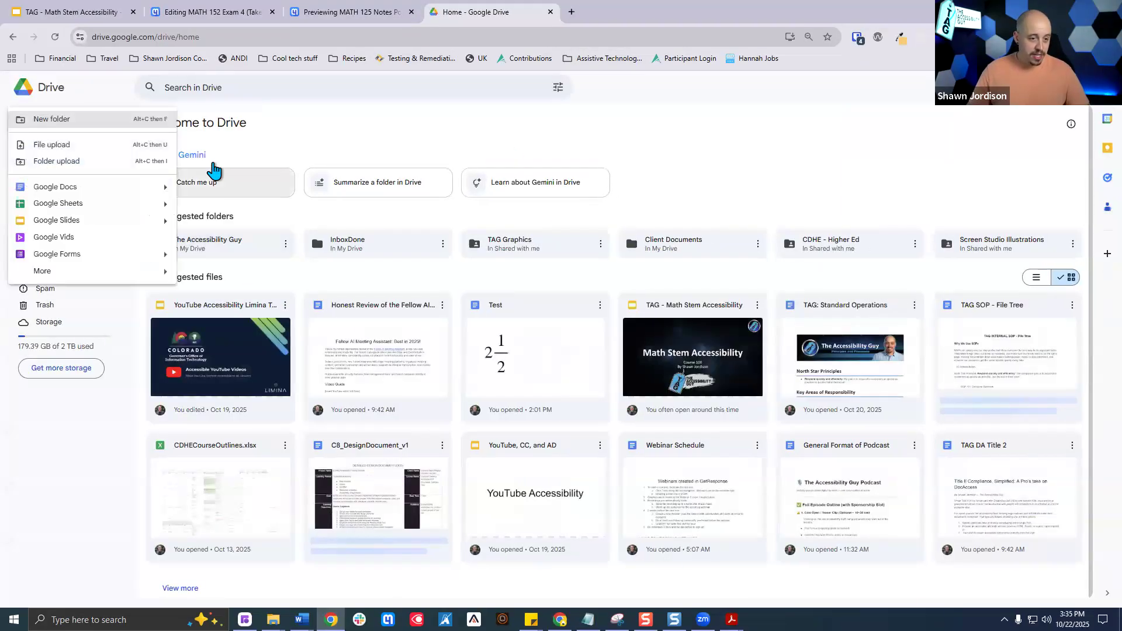
{"action": "left_click", "coordinate": [78, 187]}
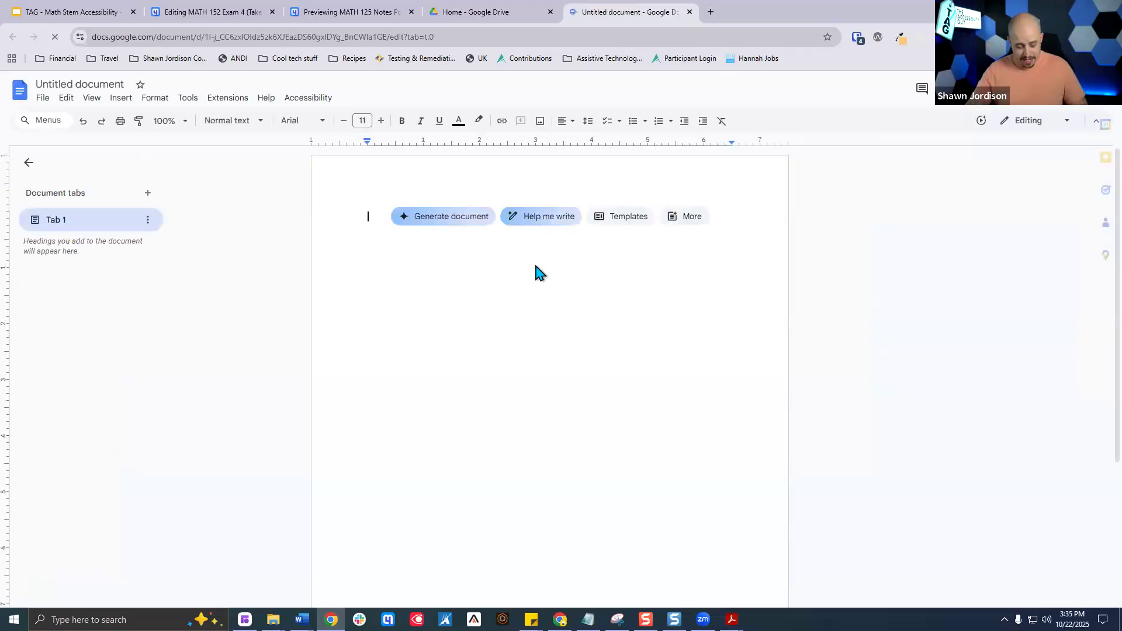
Add the title "Math 2 million" as Heading 1 with the line "Example Math Problem" below it in normal text
{"action": "key", "text": "ctrl+plus"}
{"action": "key", "text": "ctrl+plus"}
{"action": "key", "text": "ctrl+plus"}
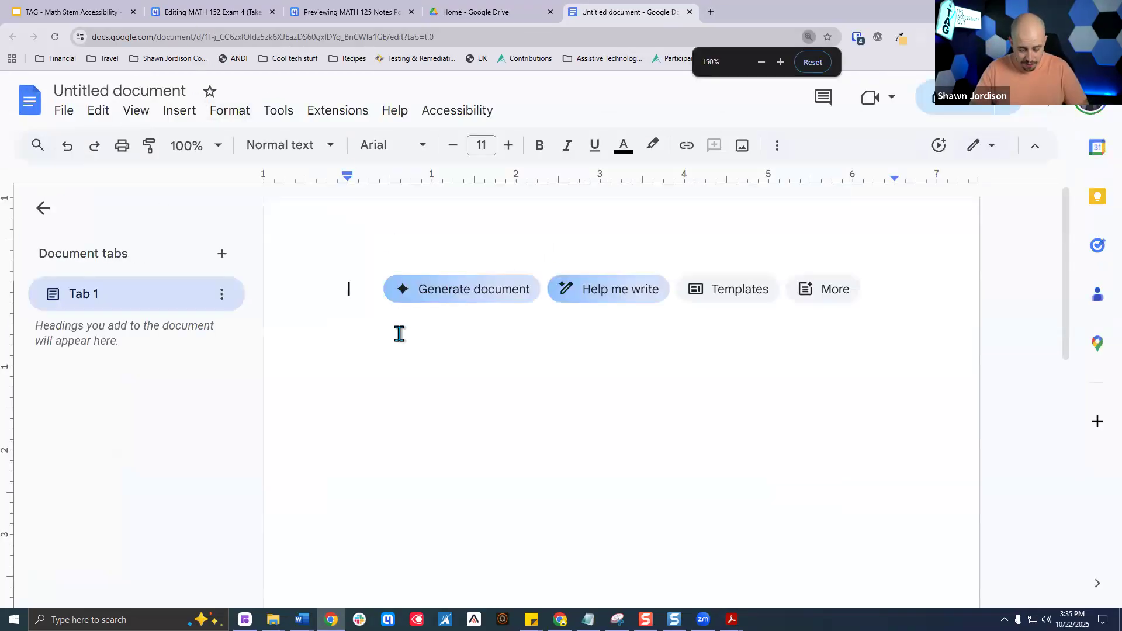
{"action": "type", "text": "Math 2 million"}
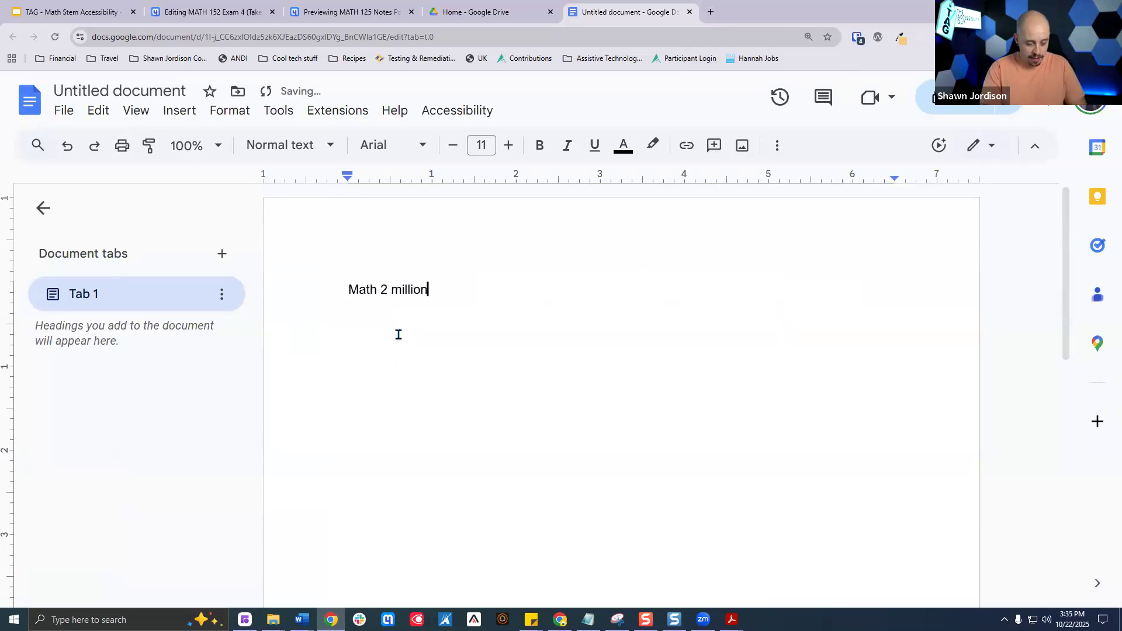
{"action": "key", "text": "ctrl+alt+2"}
{"action": "key", "text": "ctrl+alt+1"}
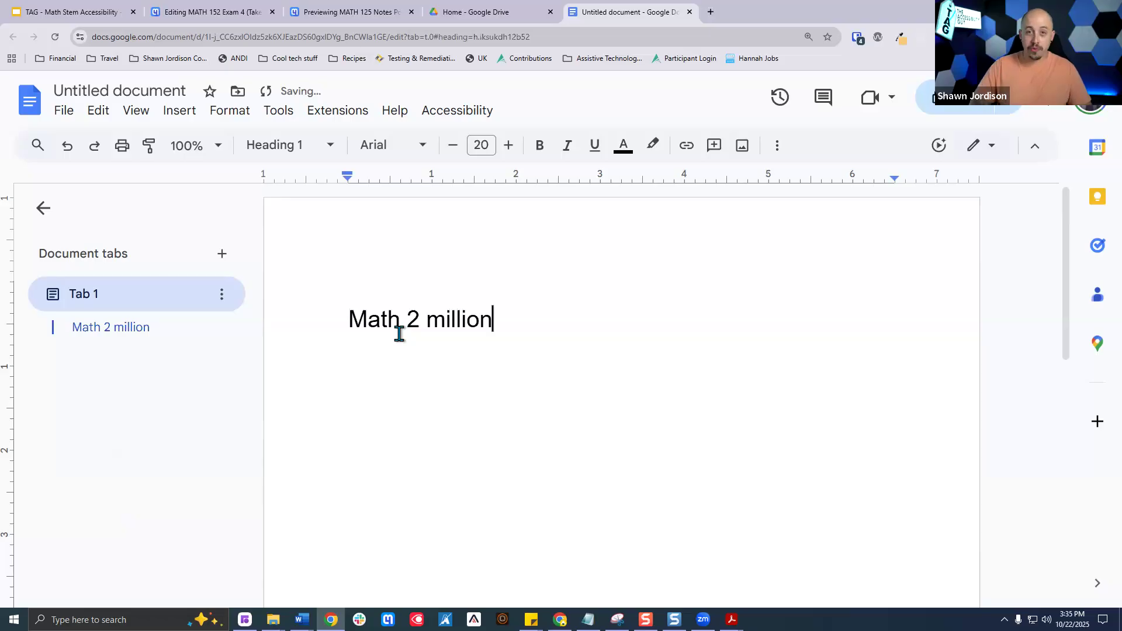
{"action": "key", "text": "Return"}
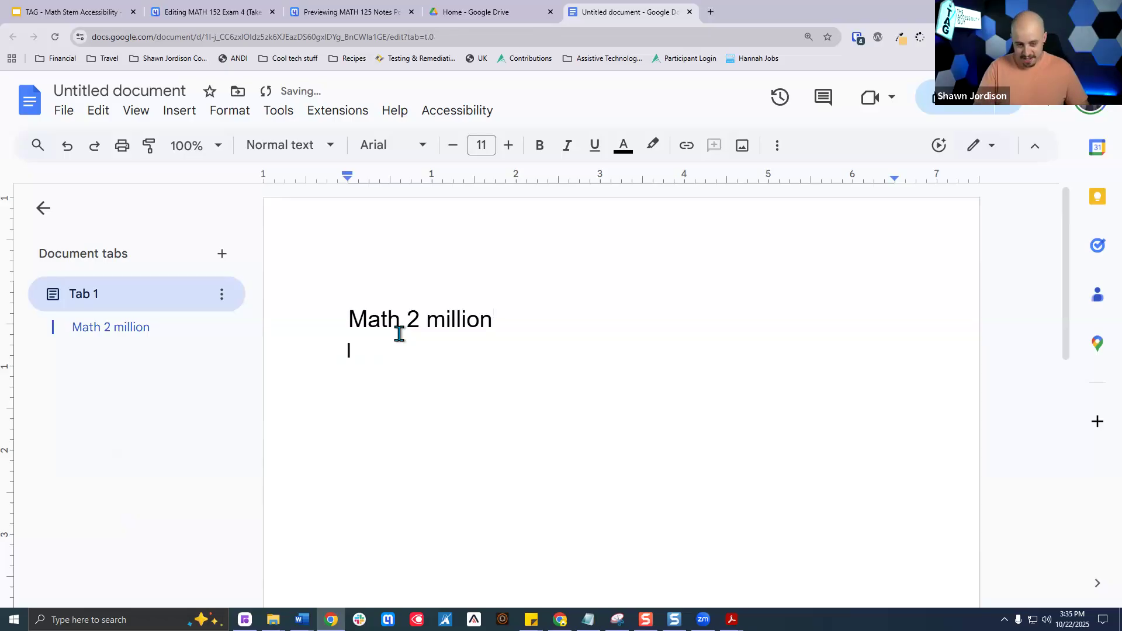
{"action": "type", "text": "Exapmle"}
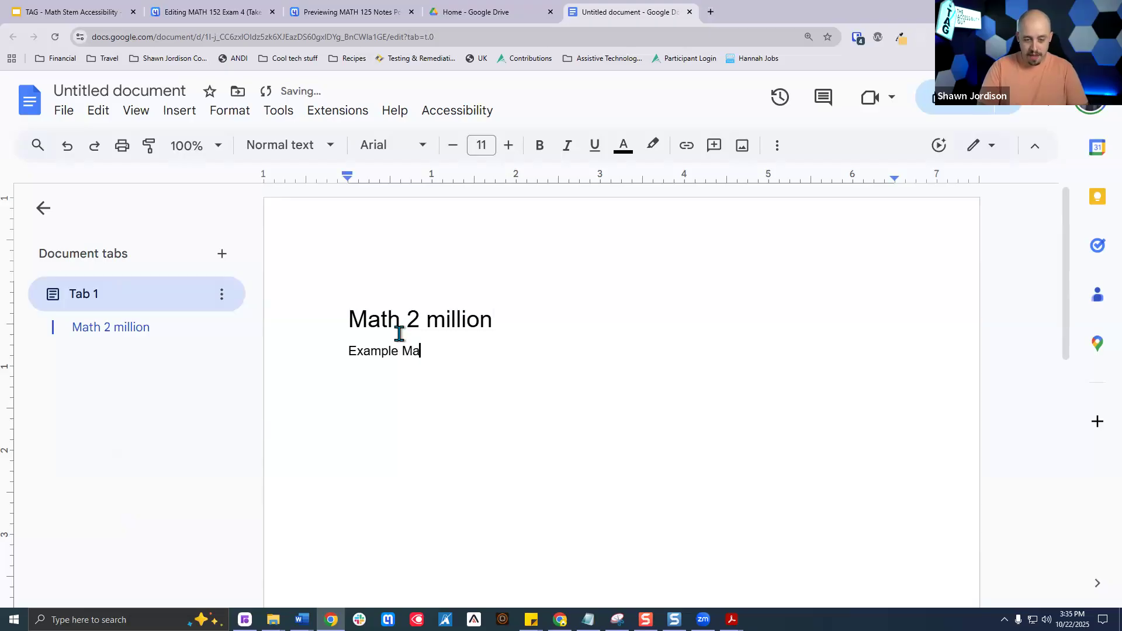
{"action": "key", "text": "Return"}
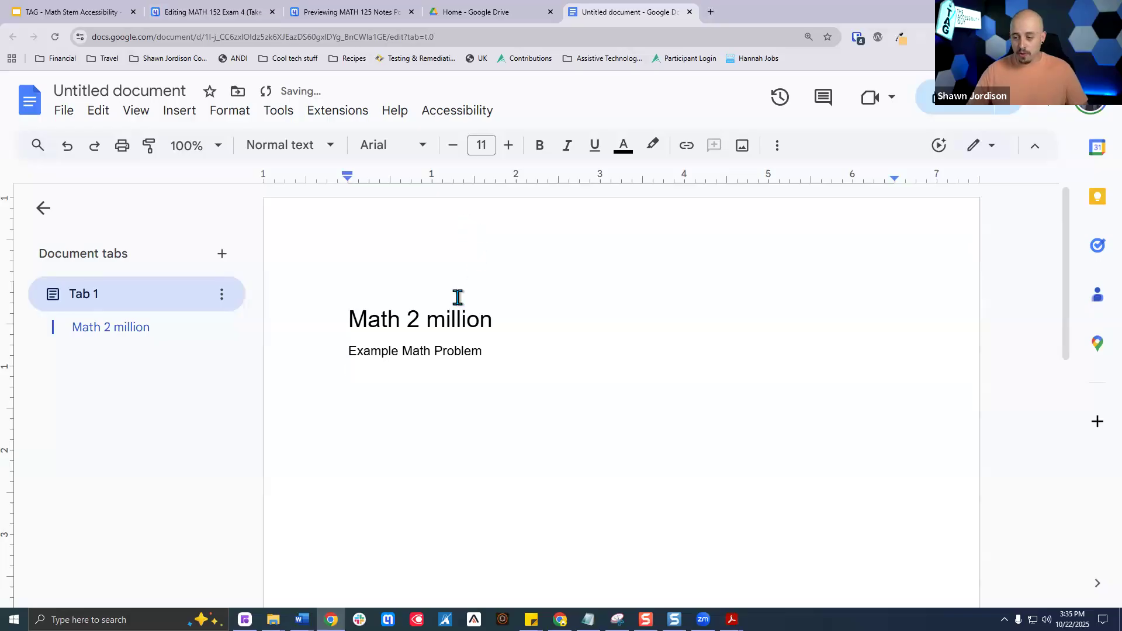
Insert a blank equation below the example line and examine the available math operation, relation and Greek letter symbols
{"action": "key", "text": "ctrl+plus"}
{"action": "key", "text": "ctrl+minus"}
{"action": "key", "text": "ctrl+minus"}
{"action": "key", "text": "ctrl+minus"}
{"action": "key", "text": "ctrl+minus"}
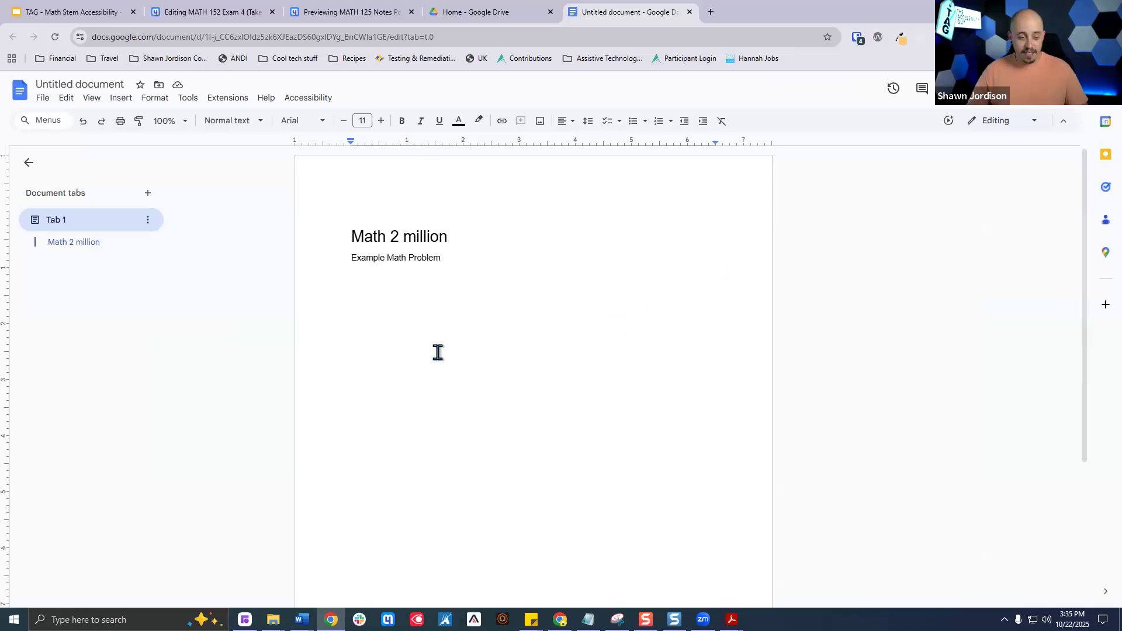
{"action": "left_click", "coordinate": [122, 101]}
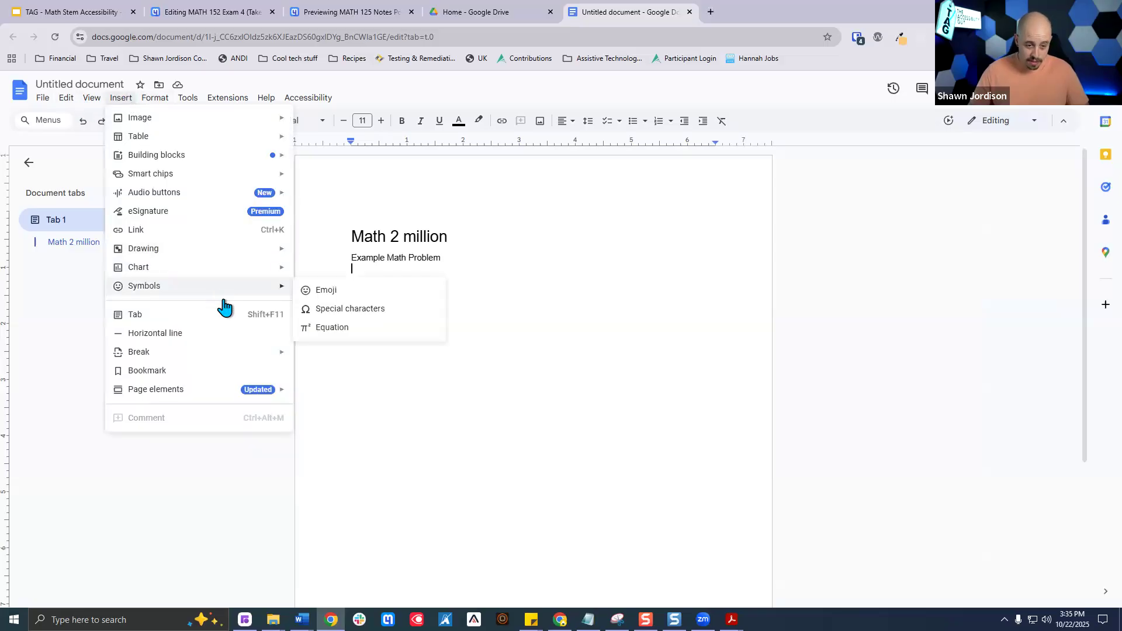
{"action": "mouse_move", "coordinate": [267, 286]}
{"action": "left_click", "coordinate": [351, 326]}
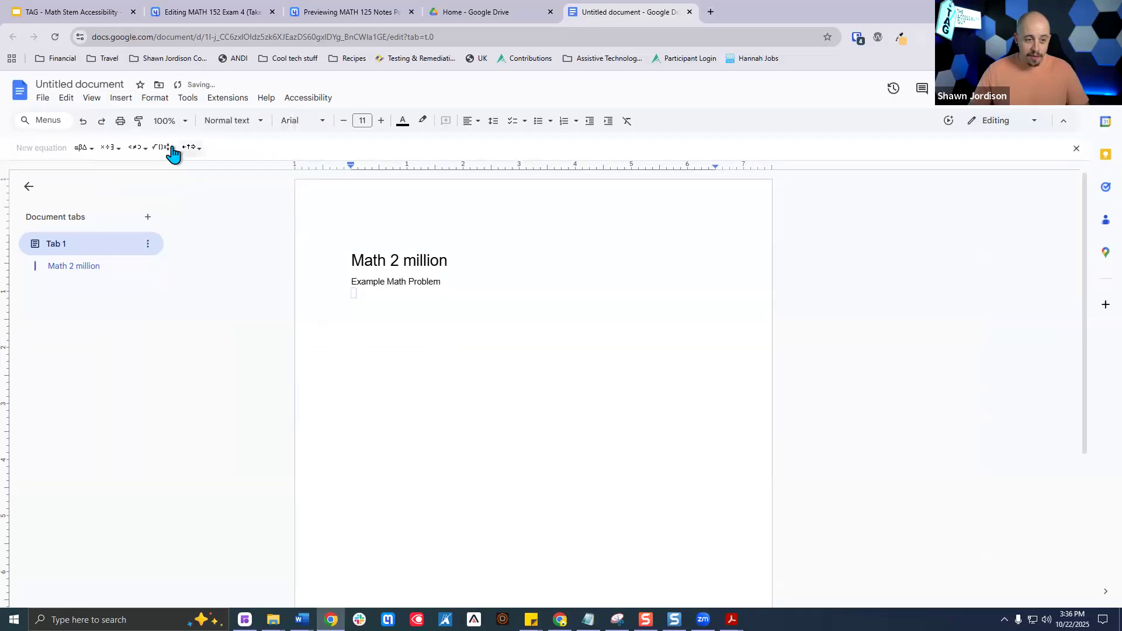
{"action": "left_click", "coordinate": [168, 153]}
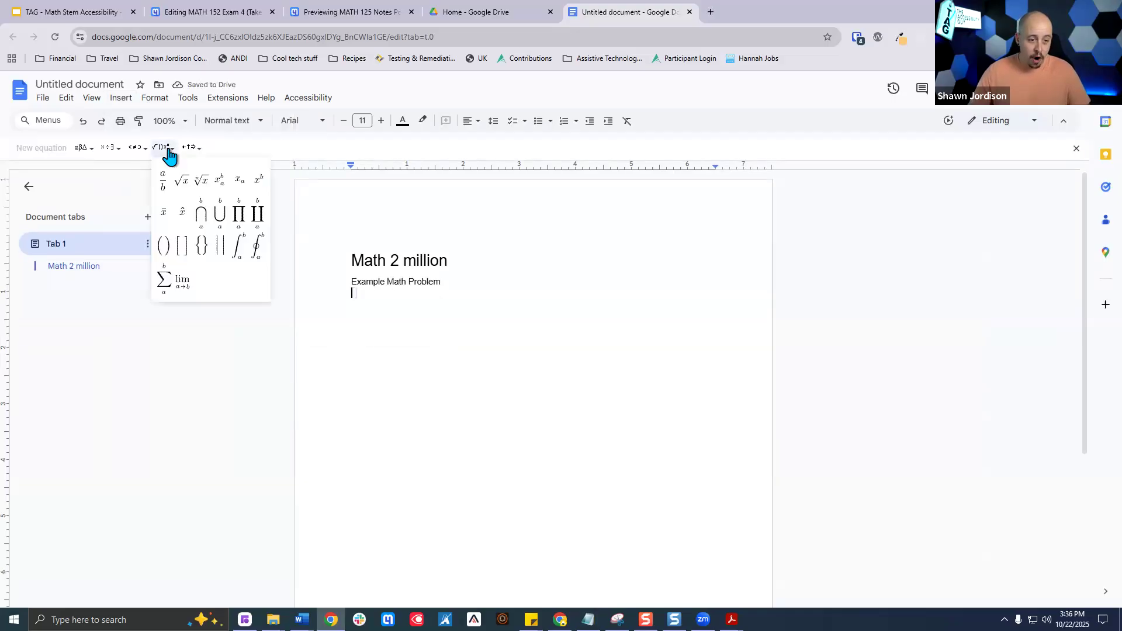
{"action": "left_click", "coordinate": [140, 155]}
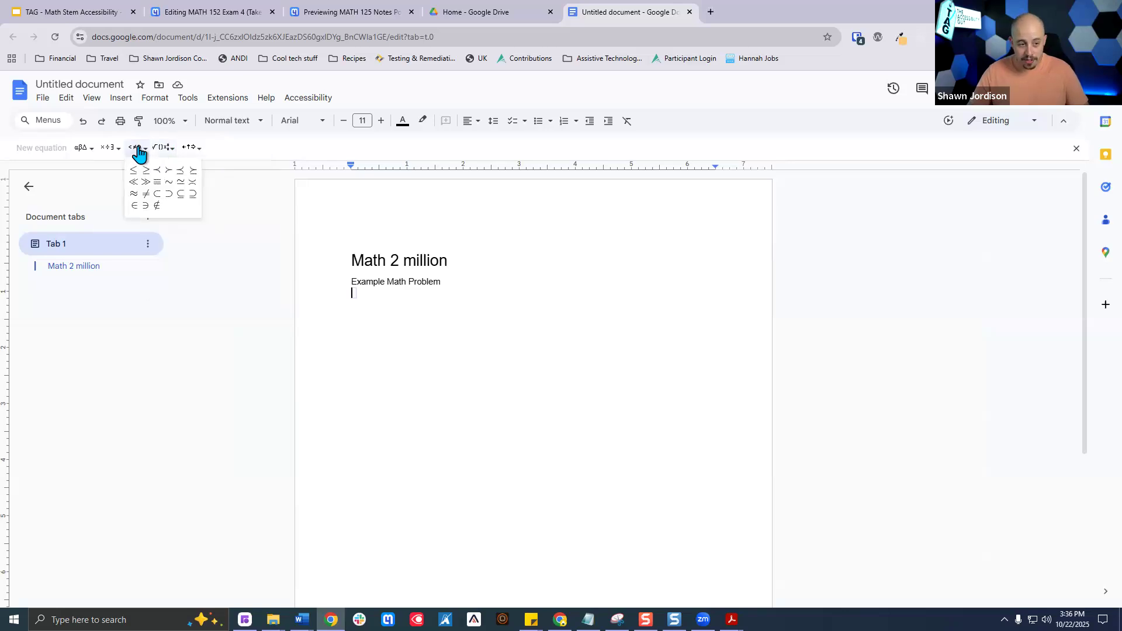
{"action": "mouse_move", "coordinate": [84, 151]}
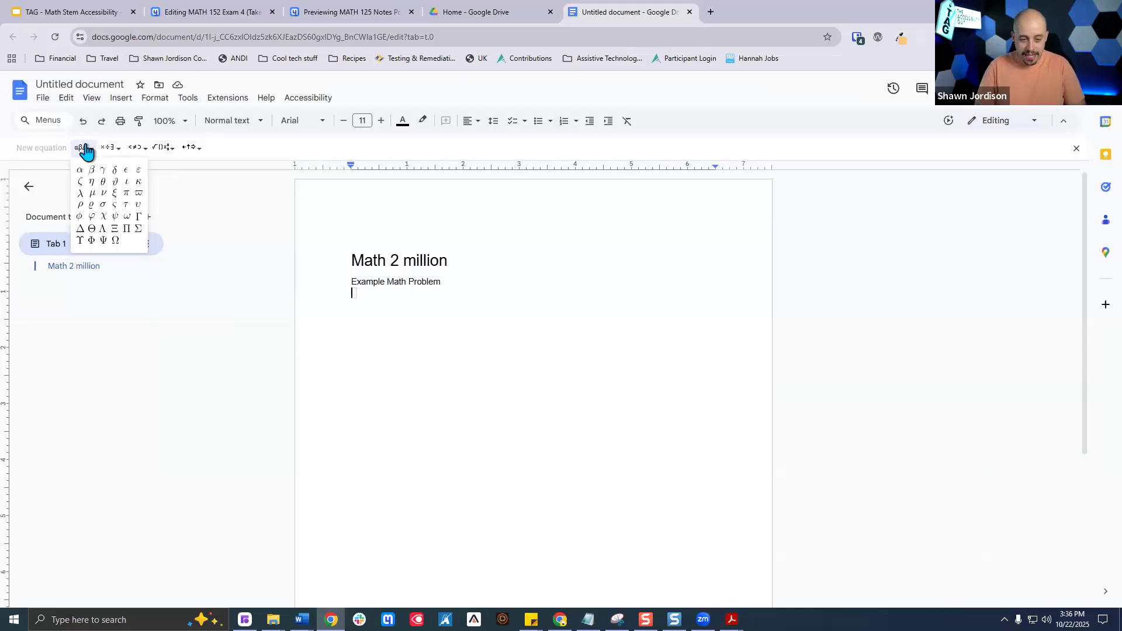
Enter 2+2 on the line below "Example Math Problem" and delete it again
{"action": "left_click", "coordinate": [352, 291]}
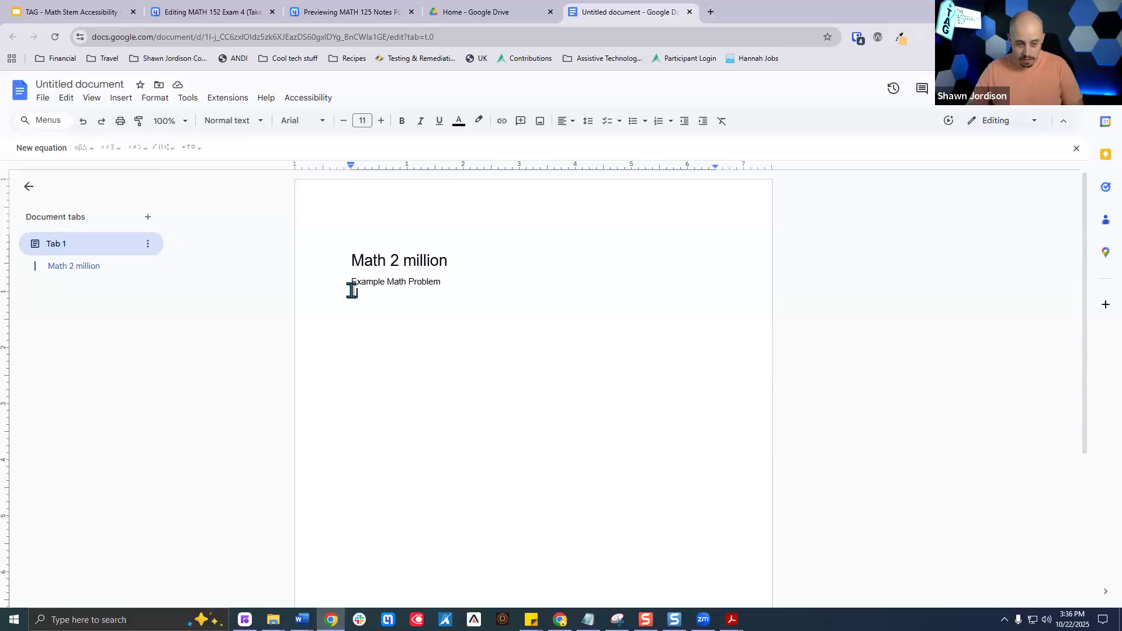
{"action": "type", "text": "2+2"}
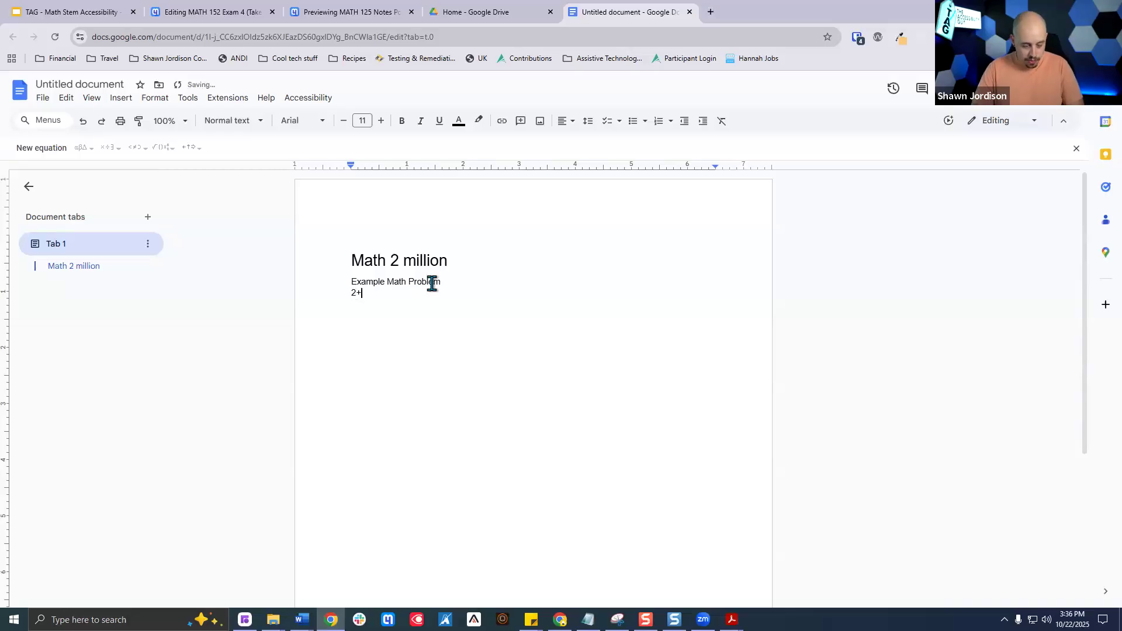
{"action": "scroll", "coordinate": [439, 305], "scroll_direction": "up", "scroll_amount": 8}
{"action": "scroll", "coordinate": [491, 321], "scroll_direction": "down", "scroll_amount": 7}
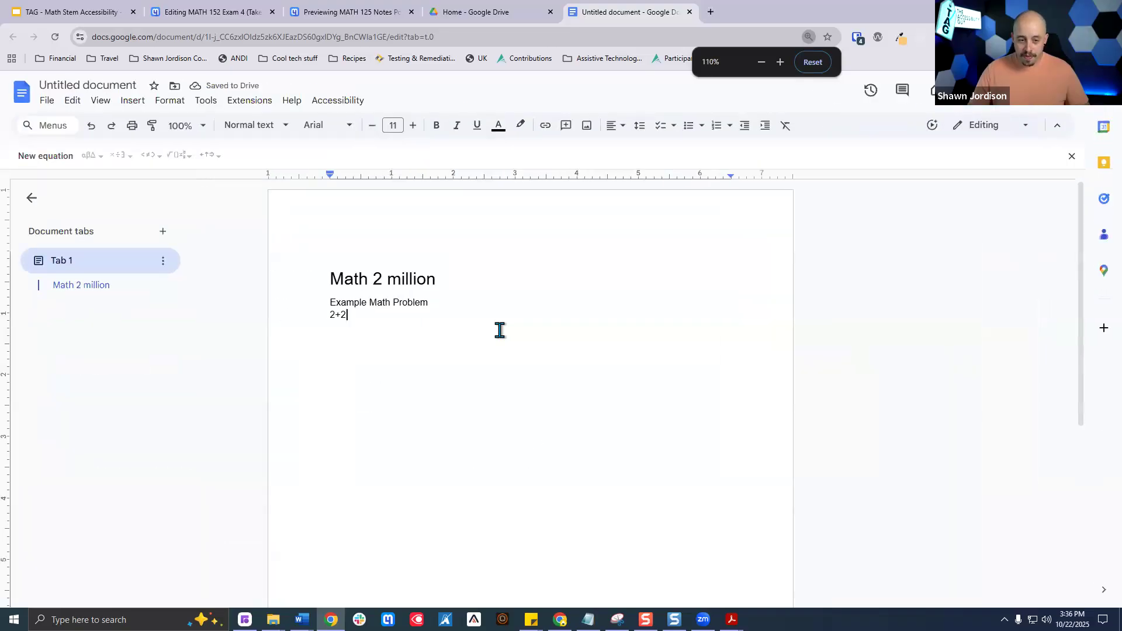
{"action": "scroll", "coordinate": [326, 282], "scroll_direction": "down", "scroll_amount": 1}
{"action": "left_click_drag", "start_coordinate": [365, 292], "coordinate": [350, 291]}
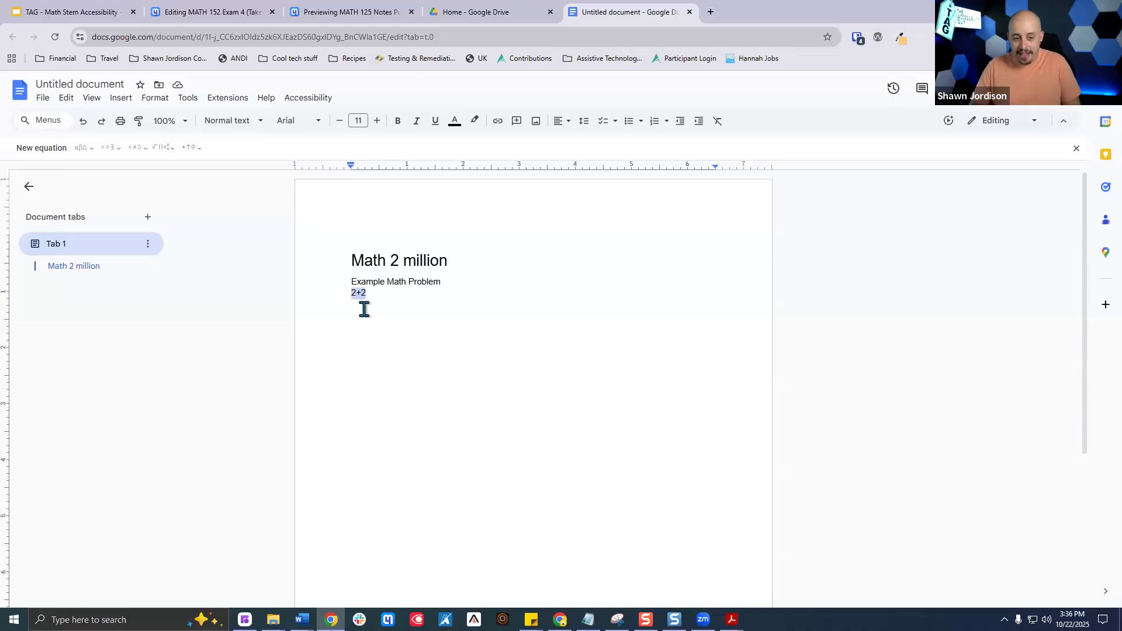
{"action": "key", "text": "BackSpace"}
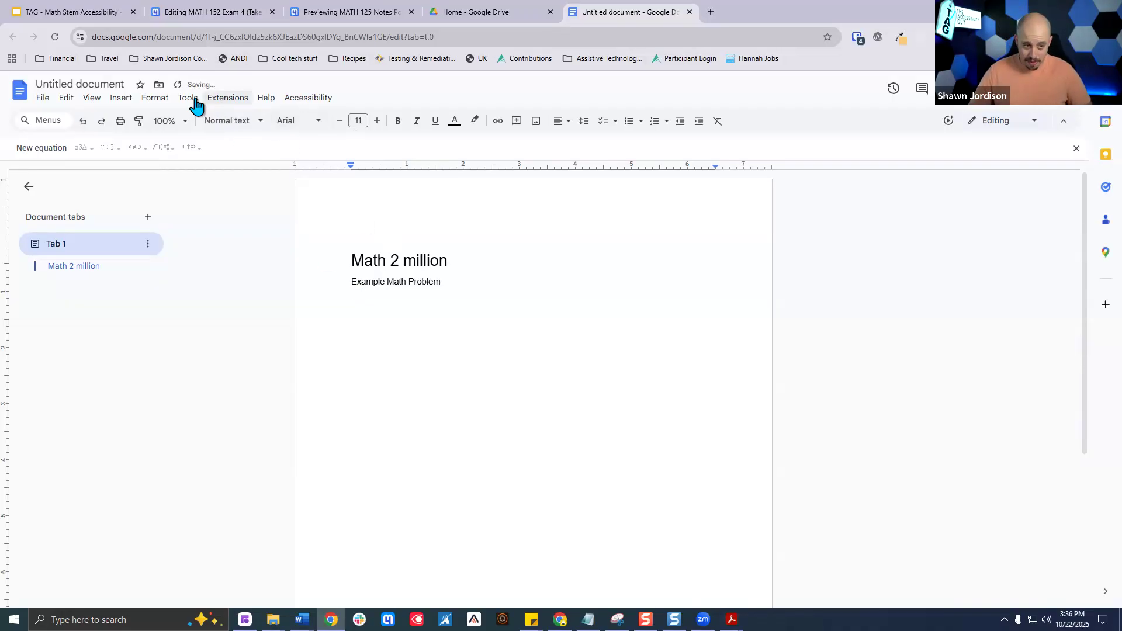
Insert a MathType root with radicand 3 and index 1 below the example line
{"action": "left_click", "coordinate": [227, 100]}
{"action": "mouse_move", "coordinate": [276, 186]}
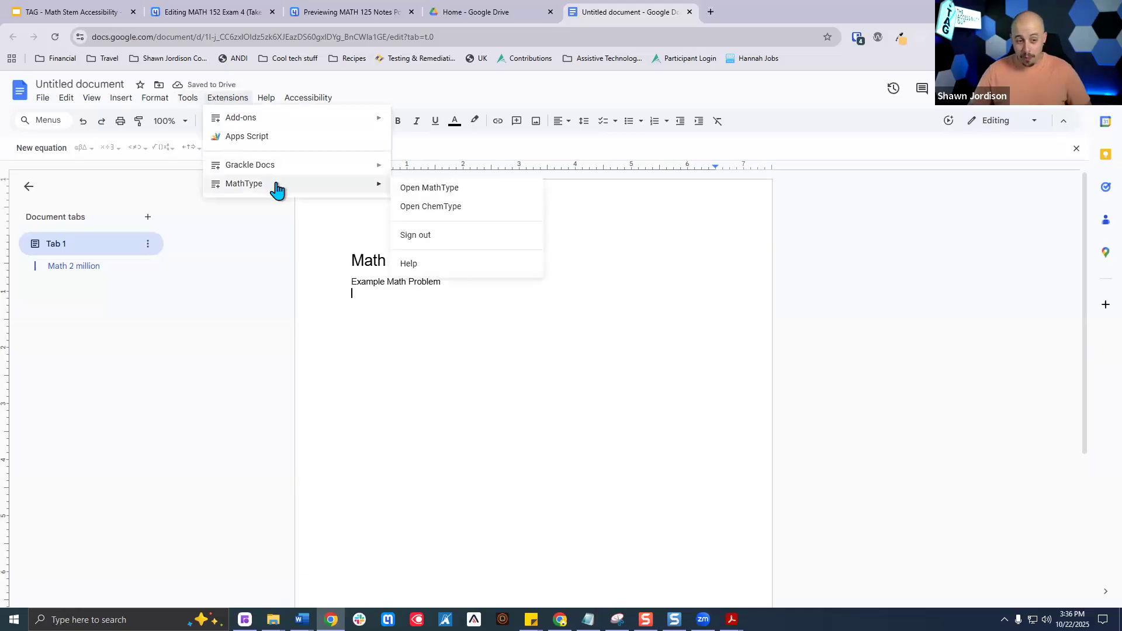
{"action": "left_click", "coordinate": [432, 188]}
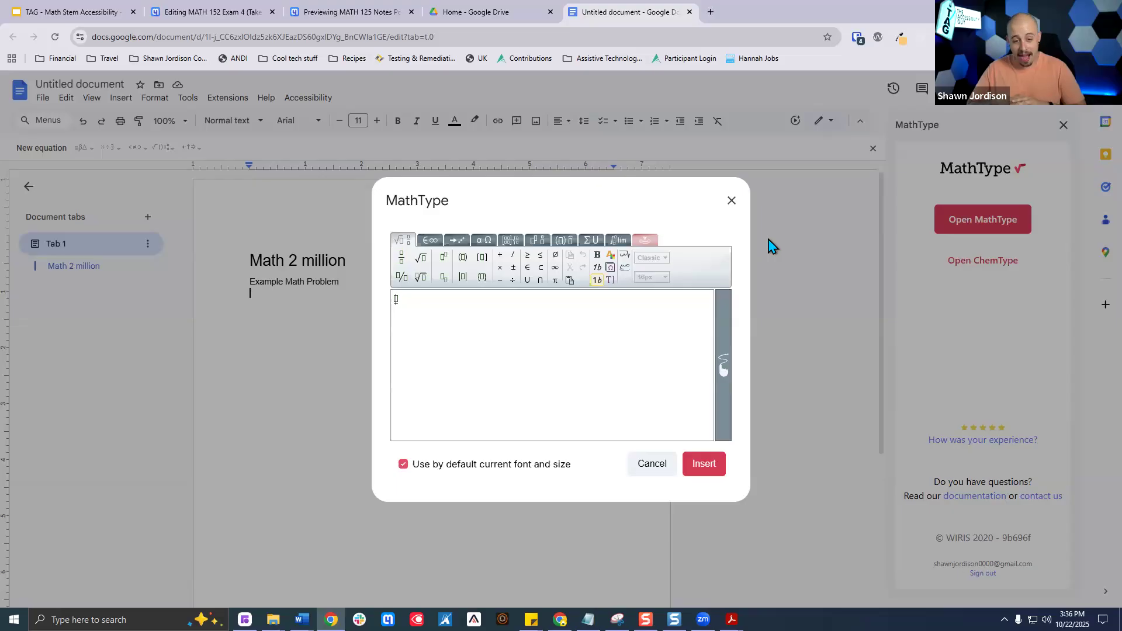
{"action": "left_click", "coordinate": [419, 280]}
{"action": "left_click", "coordinate": [405, 302]}
{"action": "type", "text": "31"}
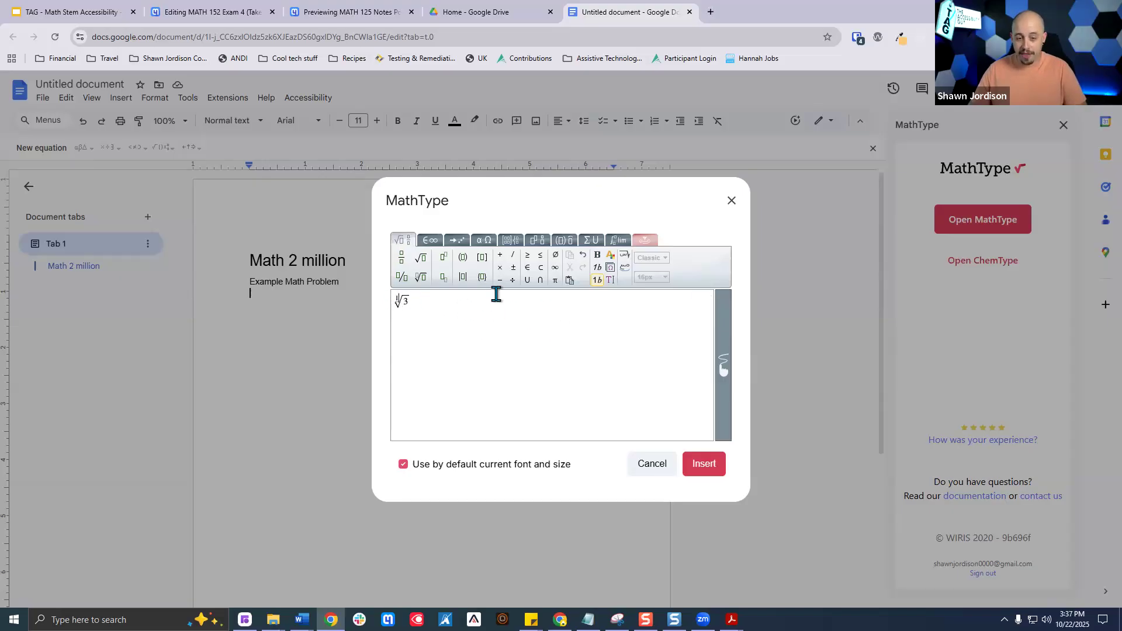
{"action": "left_click", "coordinate": [713, 474]}
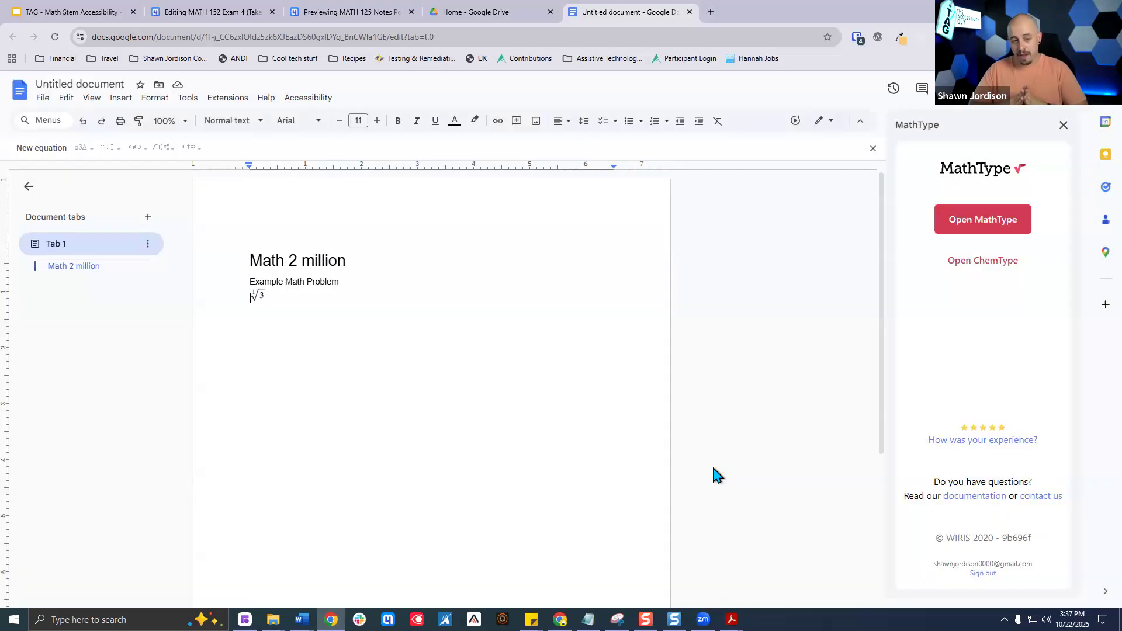
Enlarge the inserted root equation image to about 1.6 inches wide
{"action": "key", "text": "ctrl+plus"}
{"action": "key", "text": "ctrl+plus"}
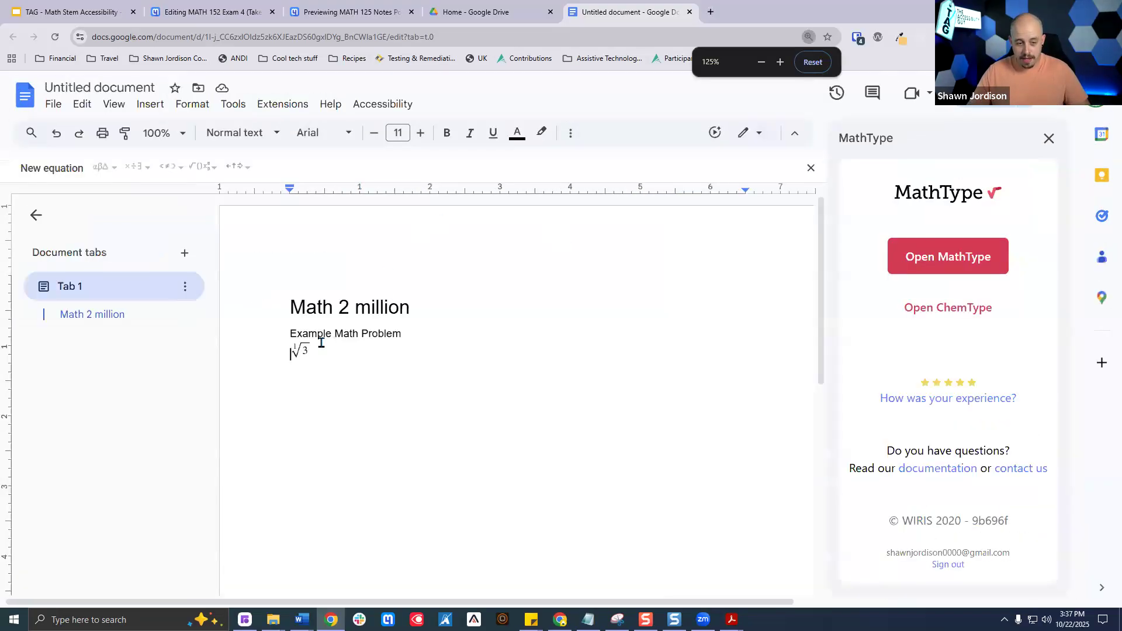
{"action": "left_click", "coordinate": [300, 352]}
{"action": "left_click_drag", "start_coordinate": [310, 358], "coordinate": [396, 431]}
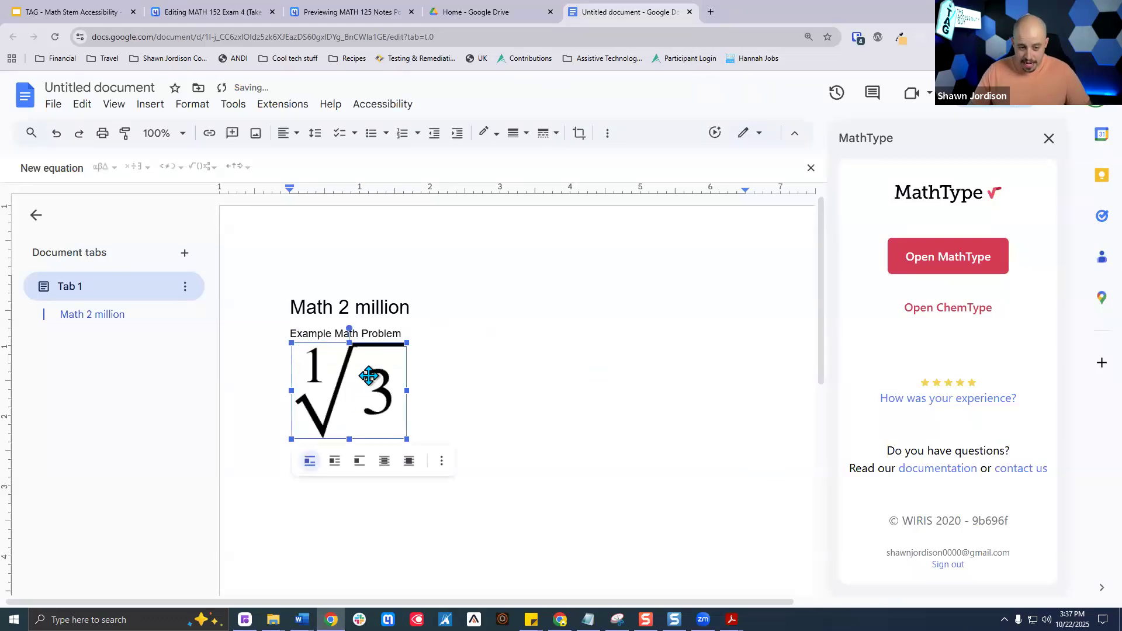
Open the alt text of the root equation image and examine its full MathML code
{"action": "right_click", "coordinate": [351, 373]}
{"action": "left_click", "coordinate": [351, 373]}
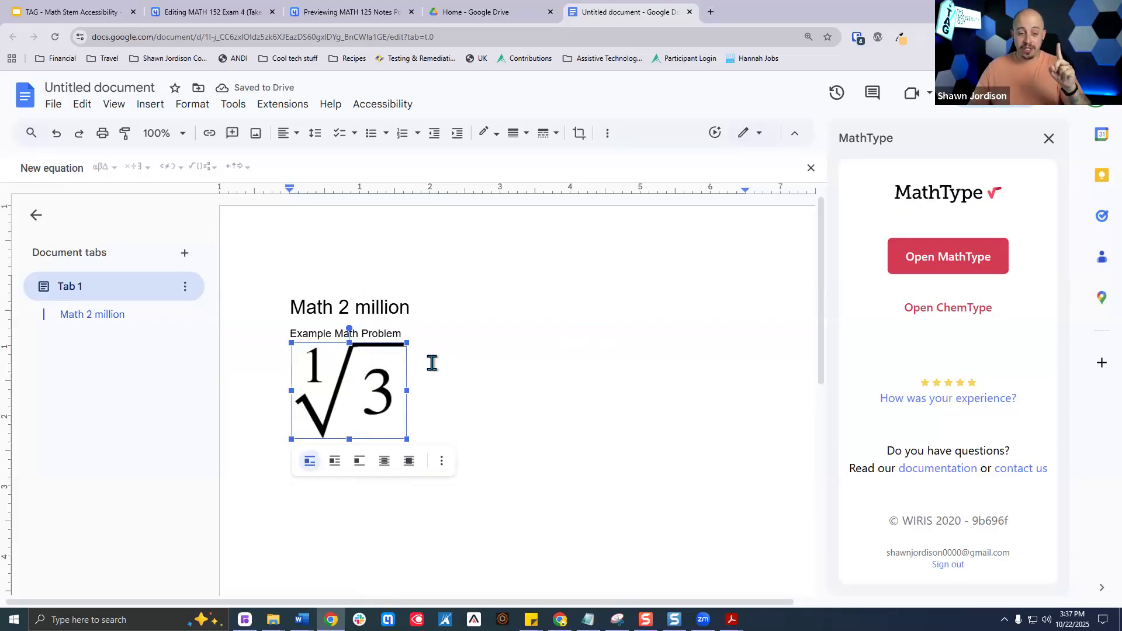
{"action": "right_click", "coordinate": [353, 381]}
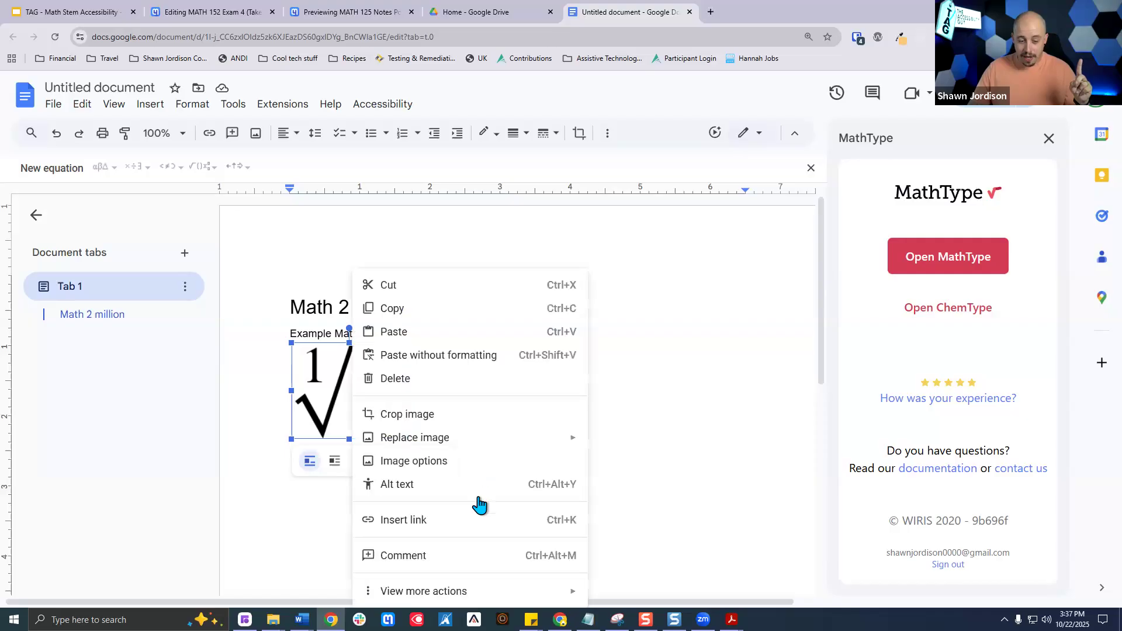
{"action": "left_click", "coordinate": [462, 493]}
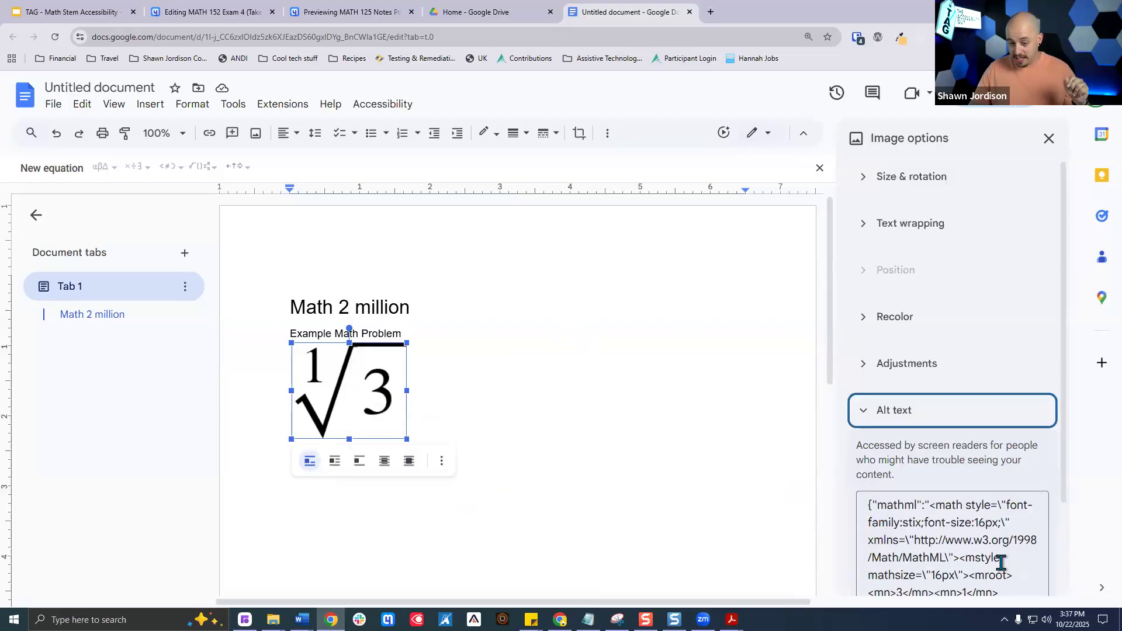
{"action": "scroll", "coordinate": [1072, 368], "scroll_direction": "down", "scroll_amount": 2}
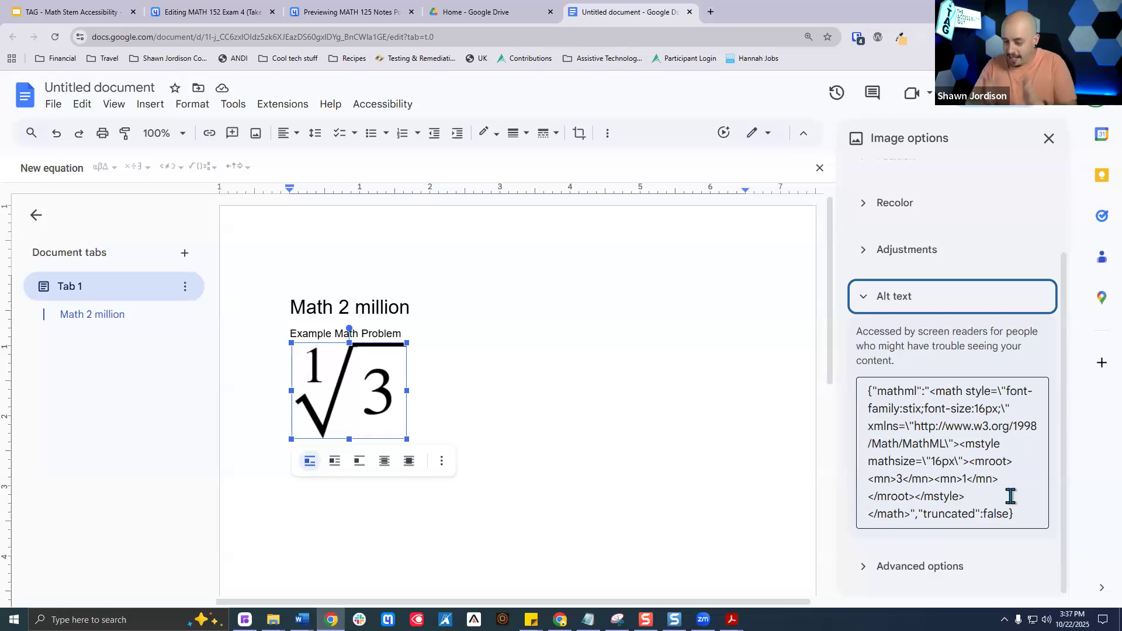
Open the MathType equation editor in handwriting mode for a new line below the root equation
{"action": "left_click", "coordinate": [530, 423]}
{"action": "key", "text": "Return"}
{"action": "key", "text": "Return"}
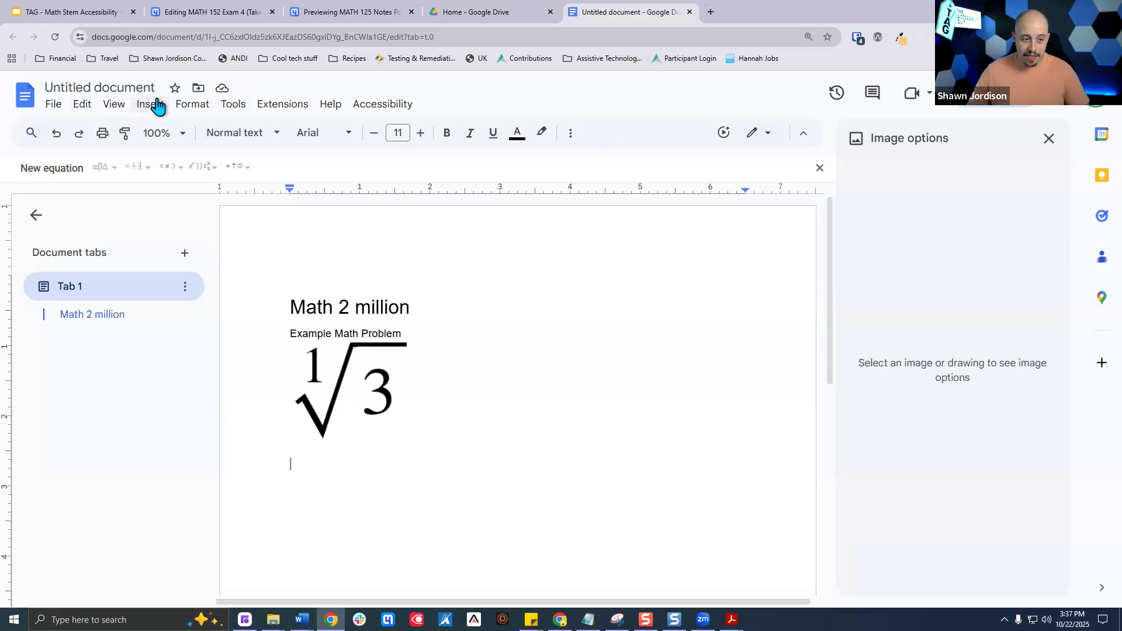
{"action": "left_click", "coordinate": [290, 105]}
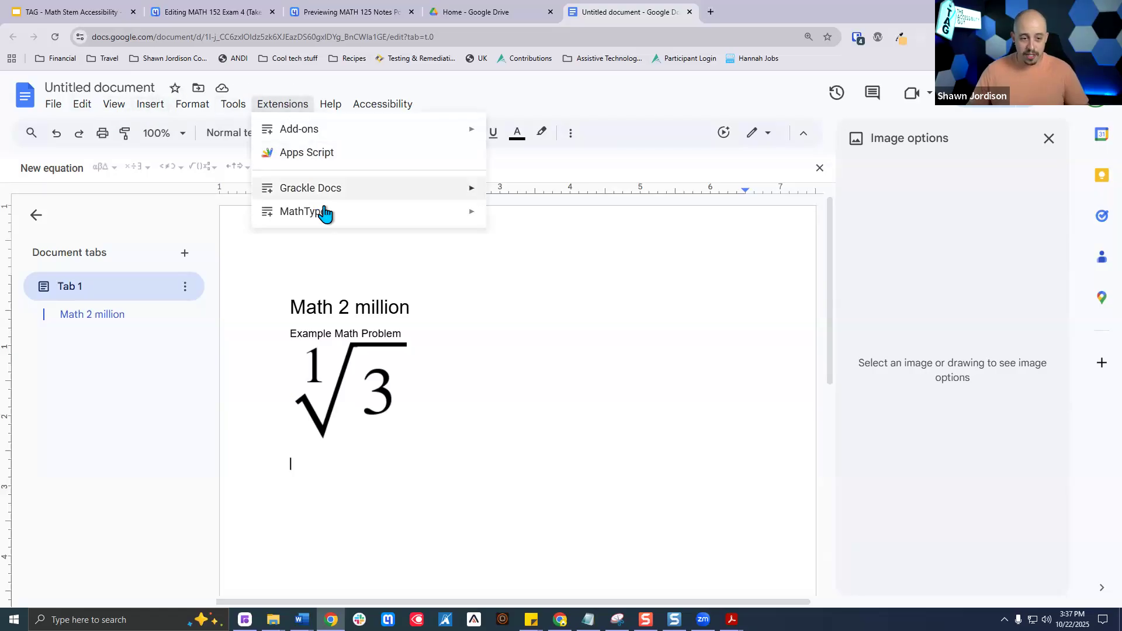
{"action": "mouse_move", "coordinate": [371, 213]}
{"action": "left_click", "coordinate": [518, 224]}
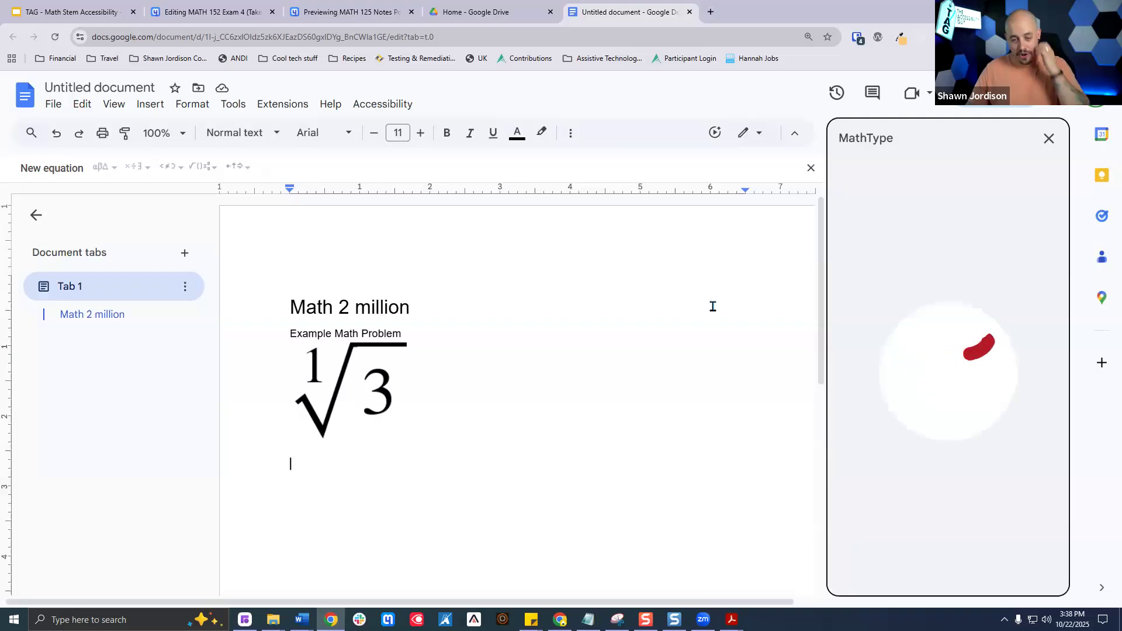
{"action": "left_click", "coordinate": [980, 256]}
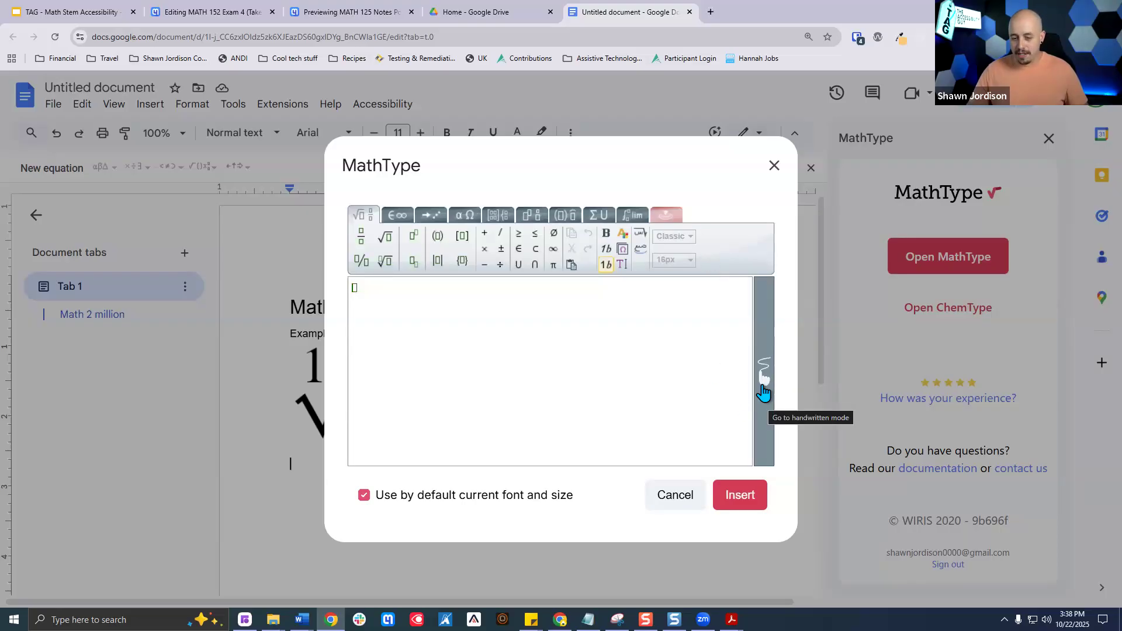
{"action": "left_click", "coordinate": [763, 377]}
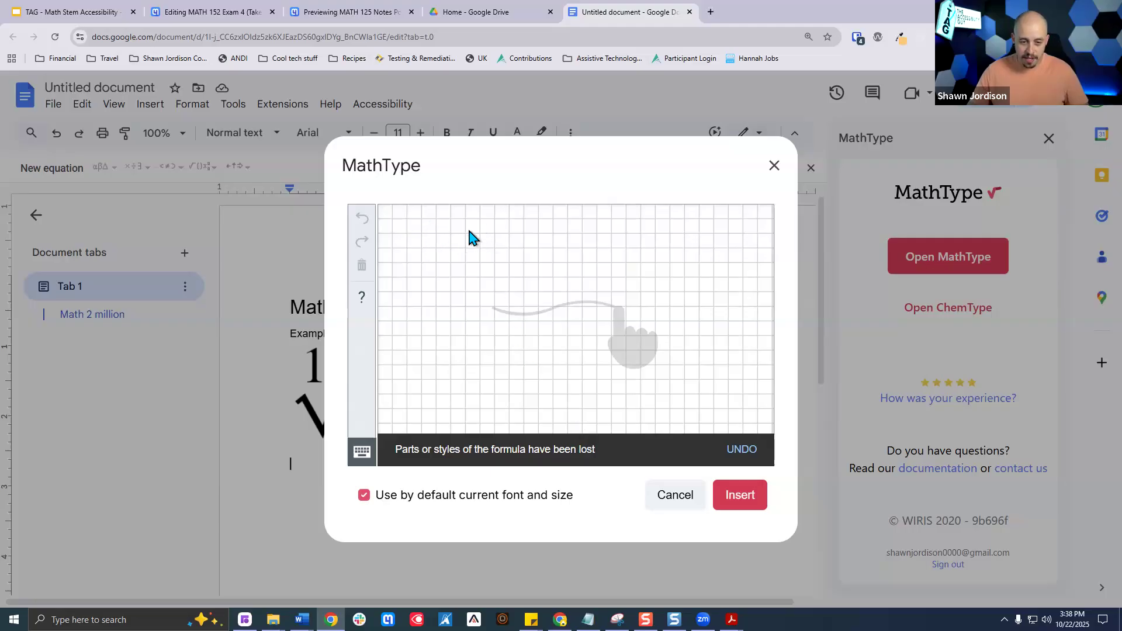
Handwrite the fraction 2 over 3 in MathType and insert it into the document
{"action": "left_click_drag", "start_coordinate": [460, 223], "coordinate": [492, 240]}
{"action": "left_click_drag", "start_coordinate": [489, 288], "coordinate": [511, 278]}
{"action": "left_click_drag", "start_coordinate": [428, 316], "coordinate": [528, 315]}
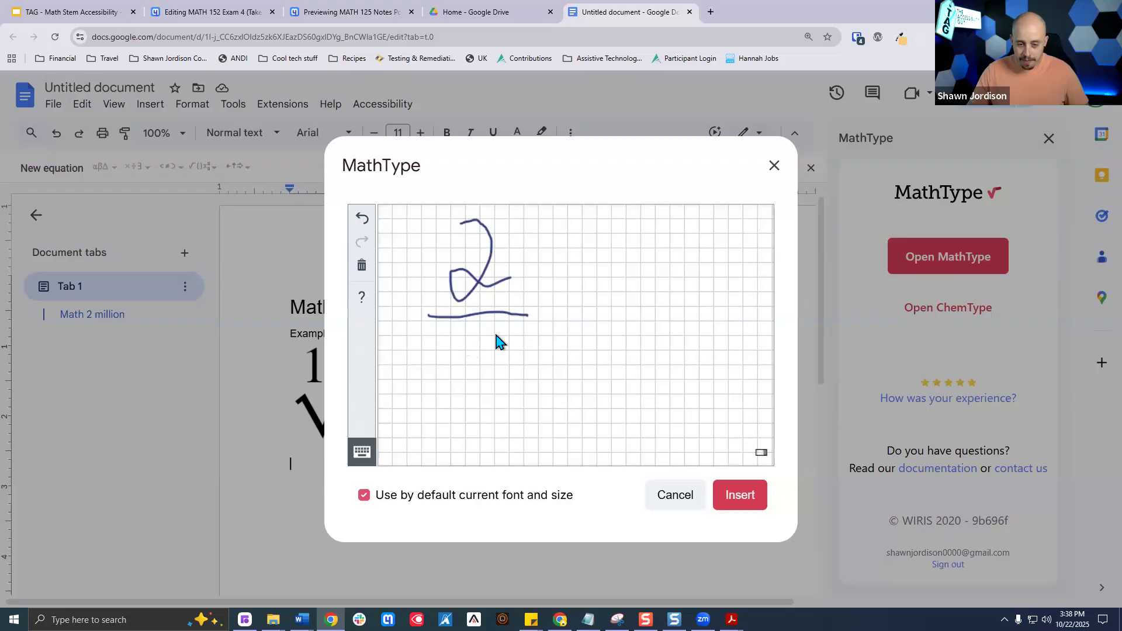
{"action": "left_click_drag", "start_coordinate": [496, 374], "coordinate": [454, 391]}
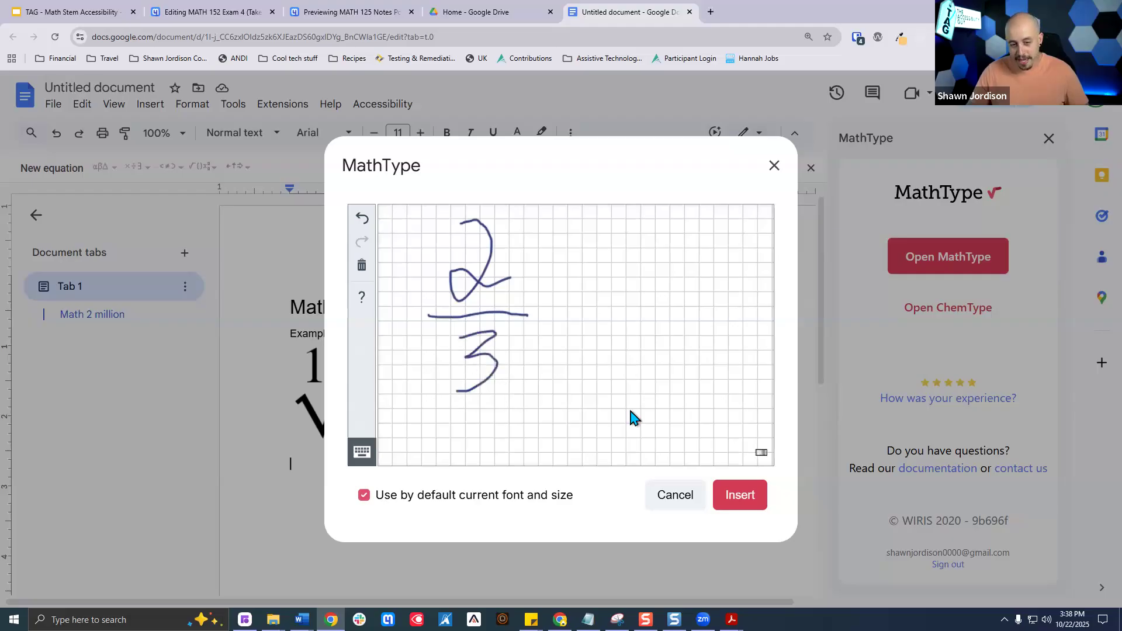
{"action": "left_click", "coordinate": [745, 494]}
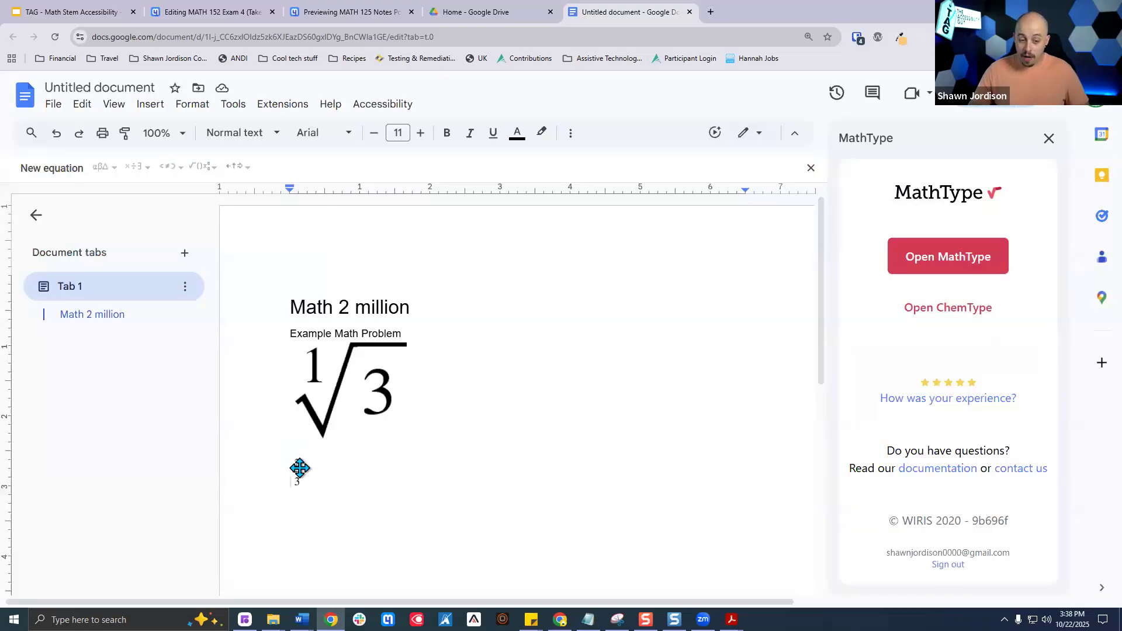
Enlarge the inserted 2/3 fraction image to about 0.8 inches wide
{"action": "left_click", "coordinate": [299, 467]}
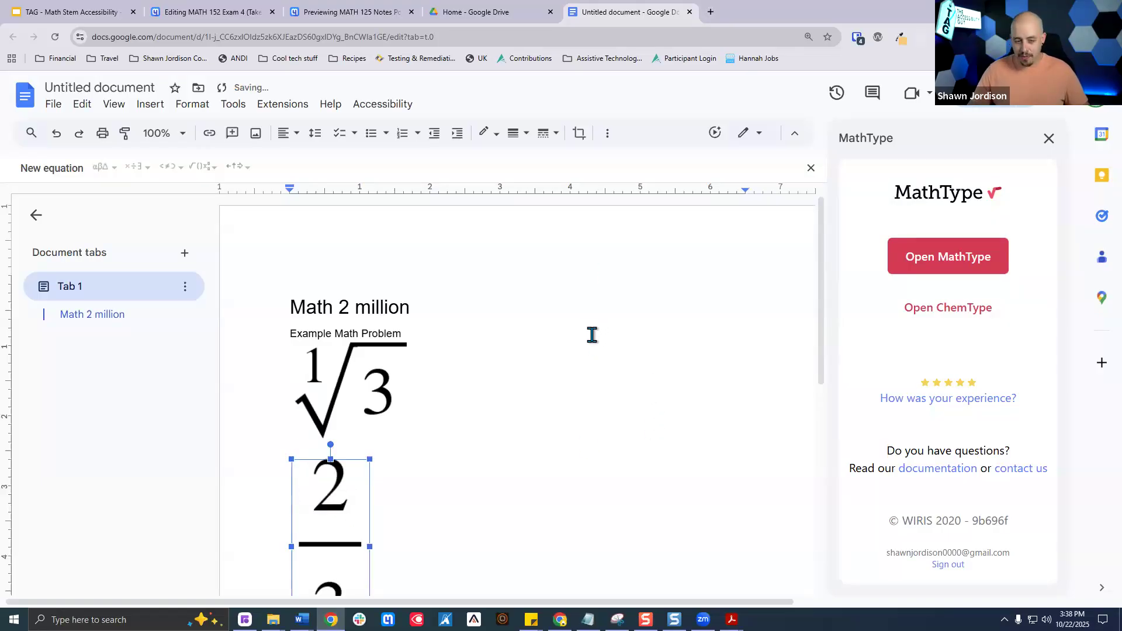
{"action": "scroll", "coordinate": [585, 339], "scroll_direction": "down", "scroll_amount": 3}
{"action": "left_click_drag", "start_coordinate": [369, 437], "coordinate": [349, 395]}
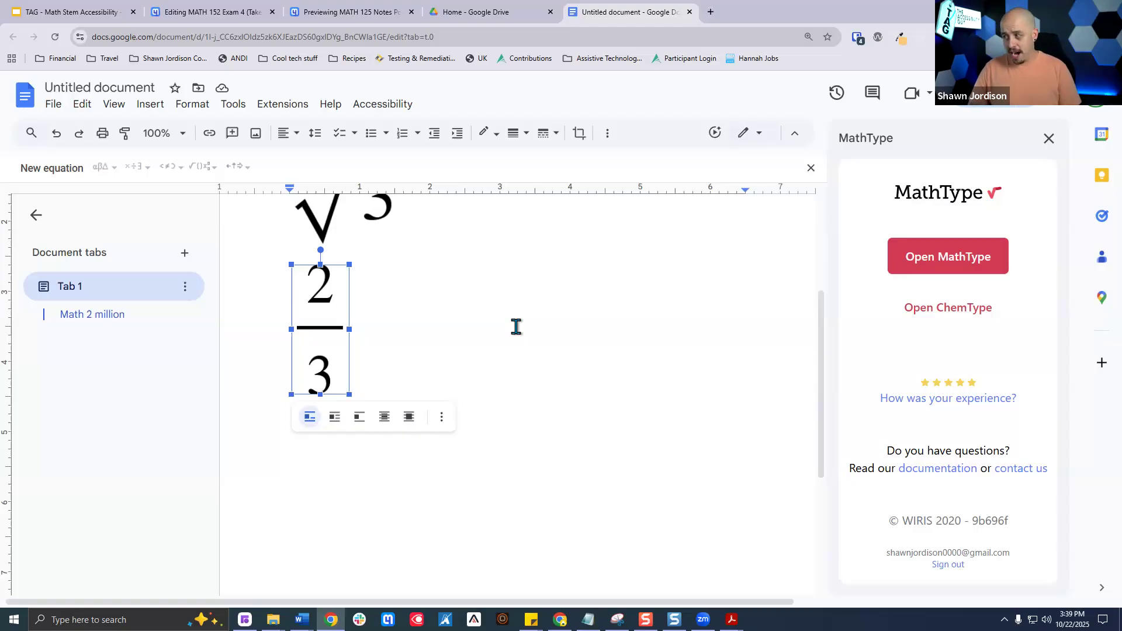
Rename the document as "Test Document"
{"action": "scroll", "coordinate": [505, 316], "scroll_direction": "up", "scroll_amount": 3}
{"action": "key", "text": "ctrl+minus"}
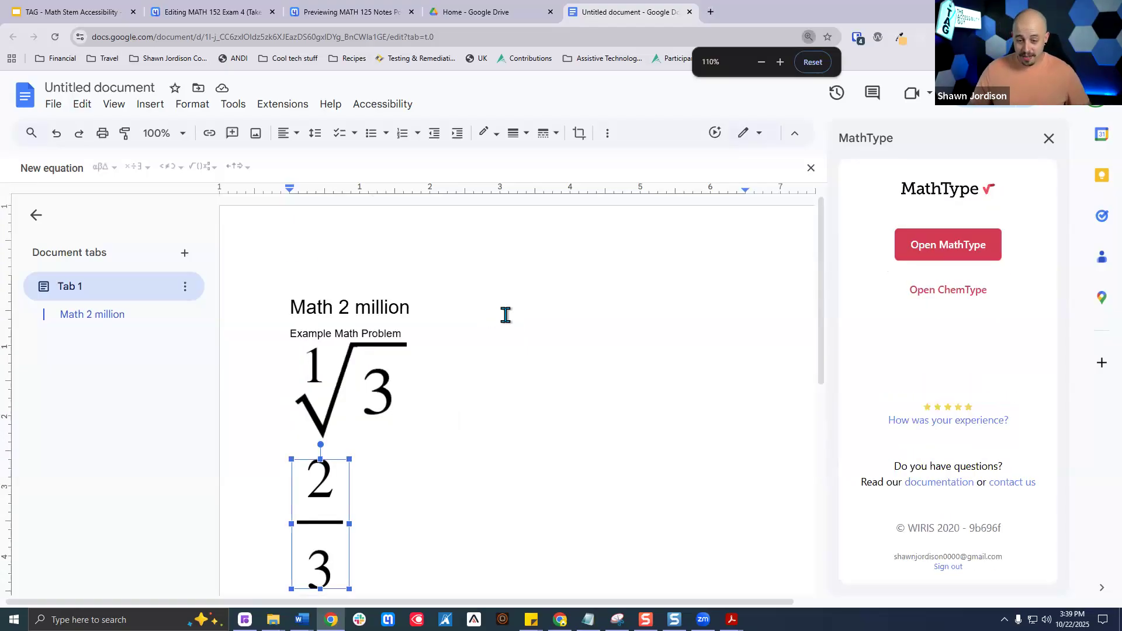
{"action": "key", "text": "ctrl+minus"}
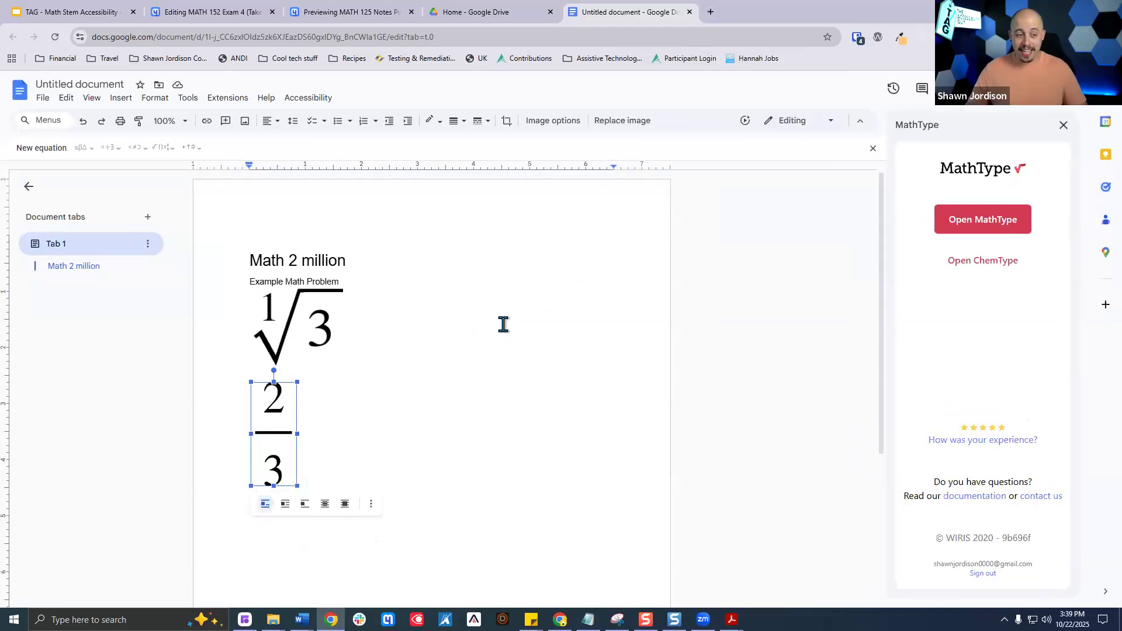
{"action": "left_click", "coordinate": [82, 82]}
{"action": "type", "text": "Test Document"}
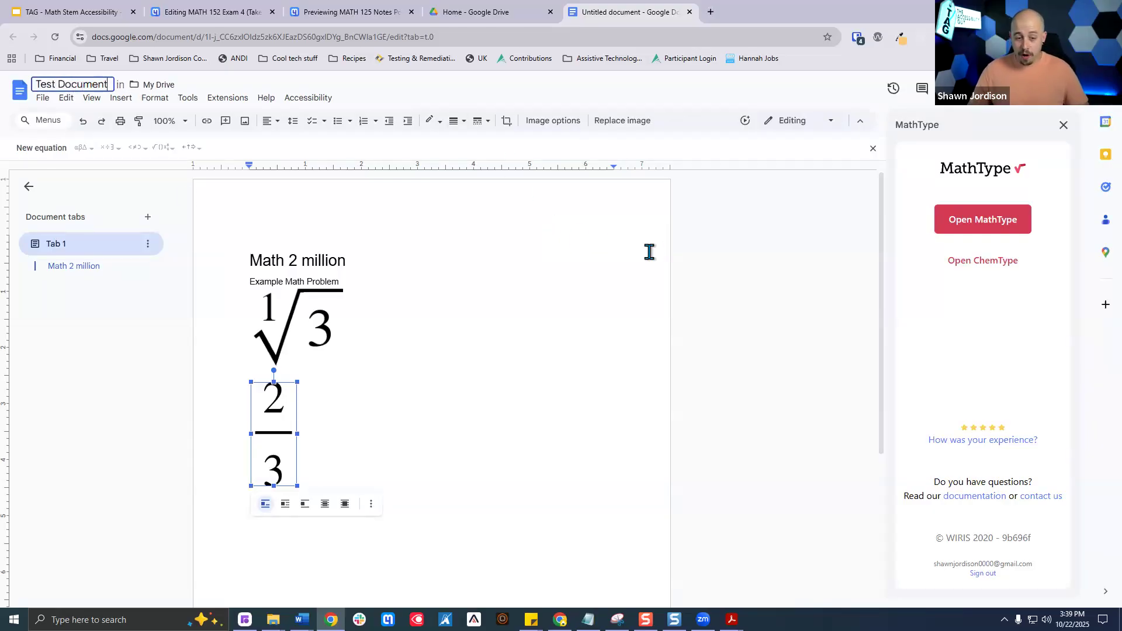
{"action": "left_click", "coordinate": [74, 266]}
Download the document as a Word (.docx) file
{"action": "left_click", "coordinate": [42, 97]}
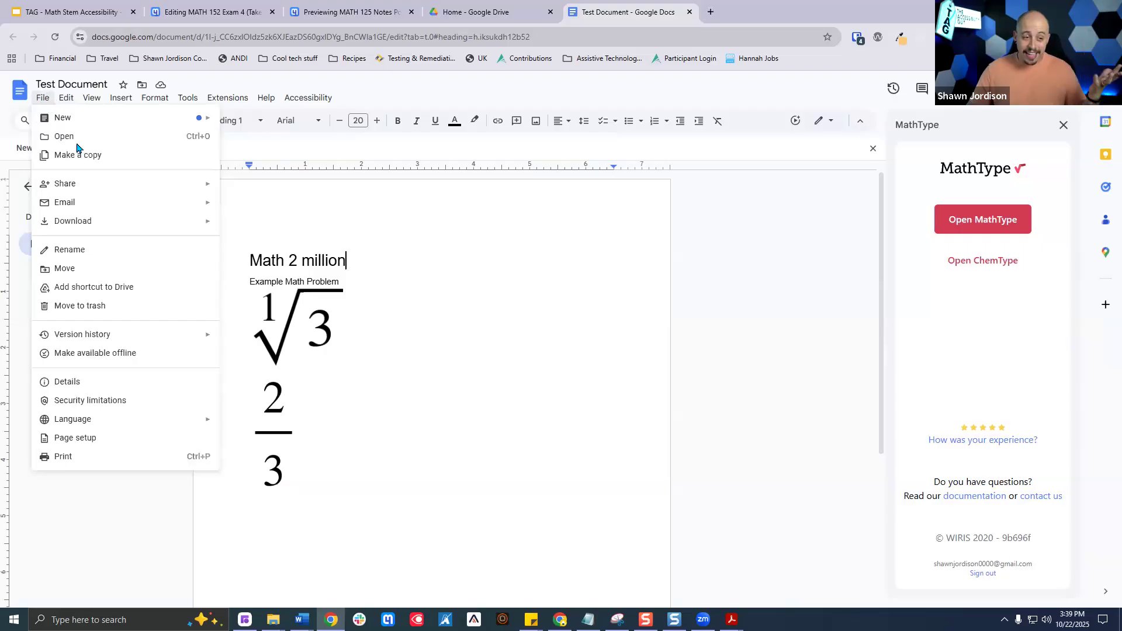
{"action": "mouse_move", "coordinate": [138, 225]}
{"action": "left_click", "coordinate": [268, 226]}
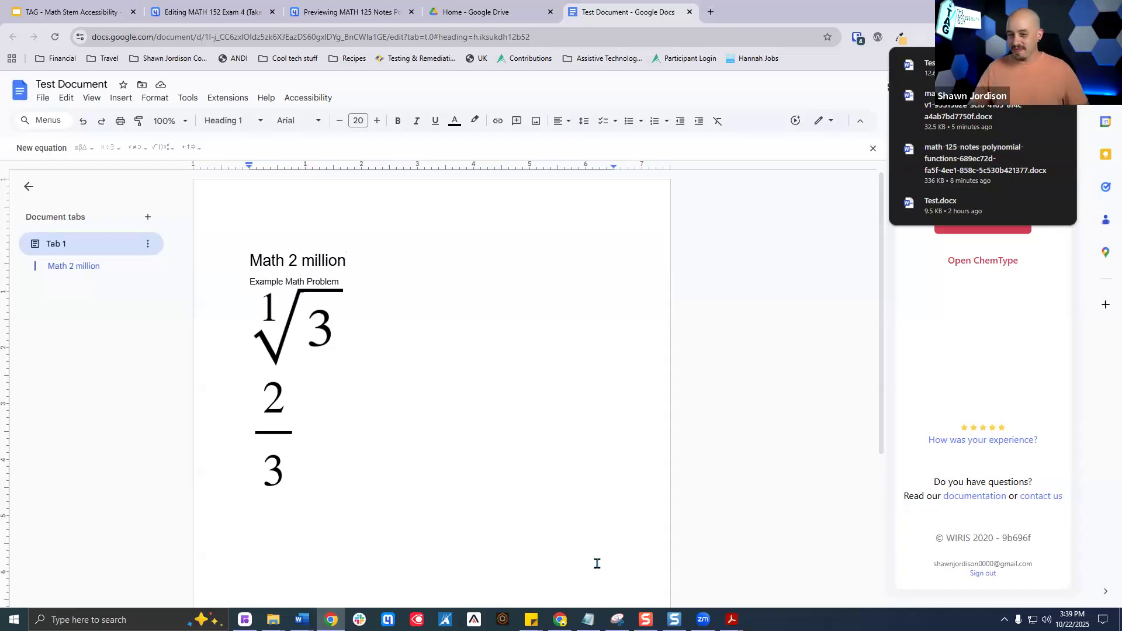
{"action": "left_click", "coordinate": [659, 478]}
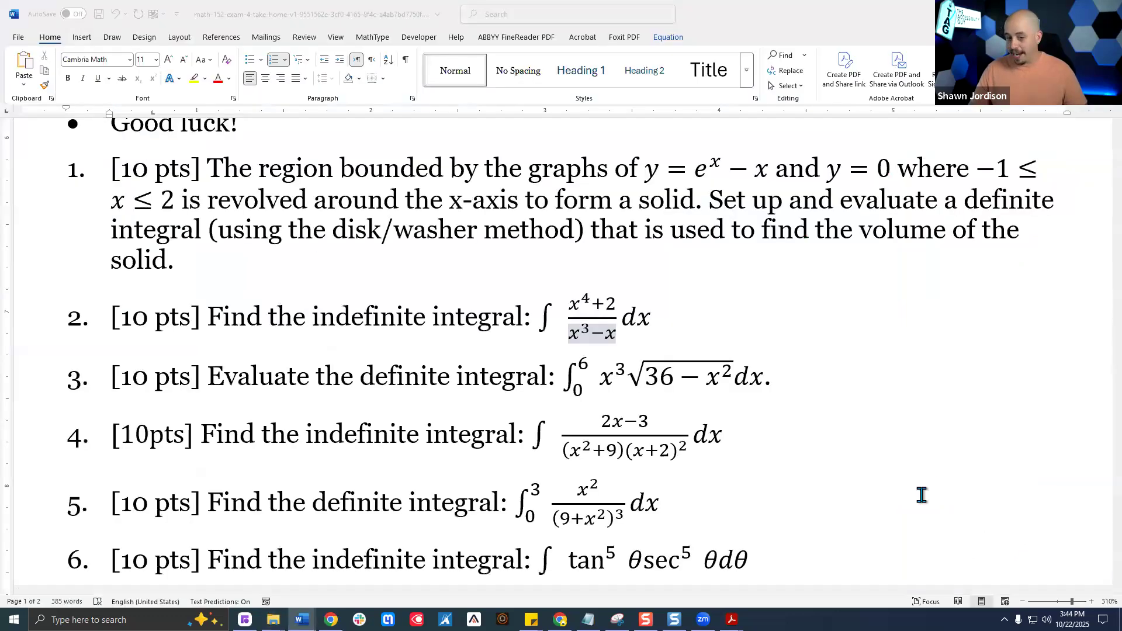
Switch to Test Document.docx in Word and examine how the root and fraction equations were exported
{"action": "scroll", "coordinate": [491, 317], "scroll_direction": "down", "scroll_amount": 6}
{"action": "scroll", "coordinate": [490, 317], "scroll_direction": "down", "scroll_amount": 6}
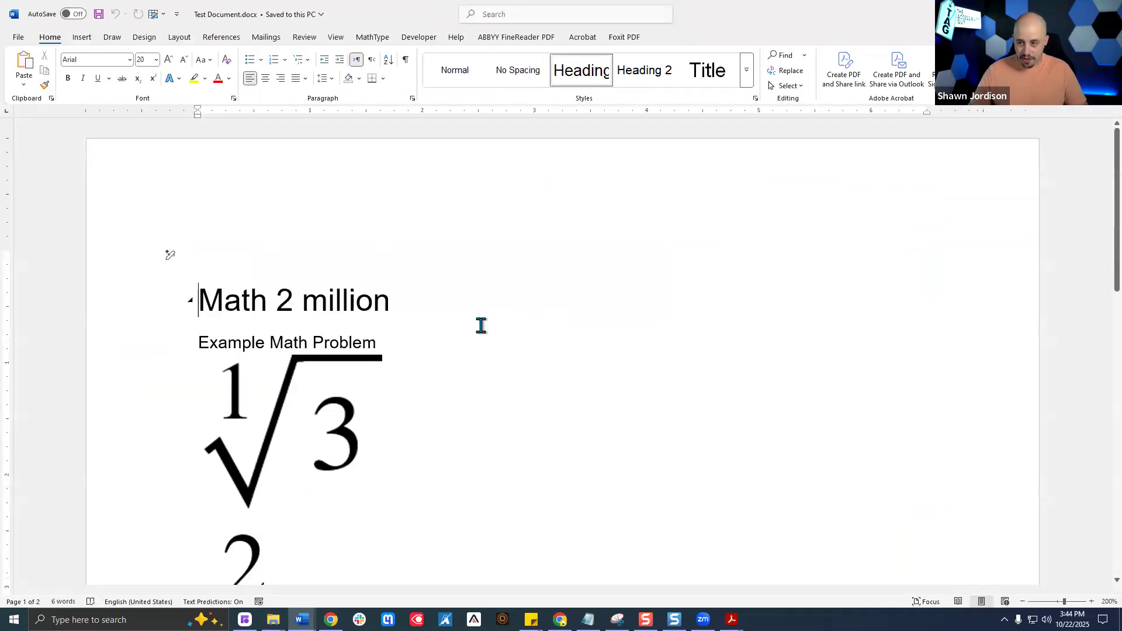
{"action": "left_click", "coordinate": [389, 316]}
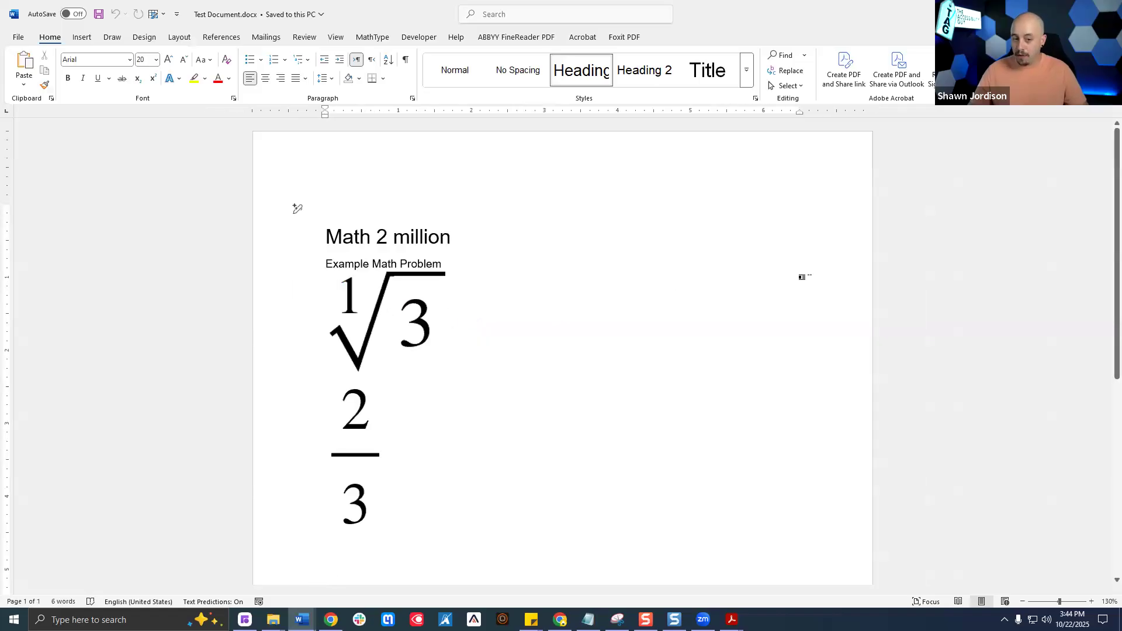
{"action": "left_click", "coordinate": [344, 471]}
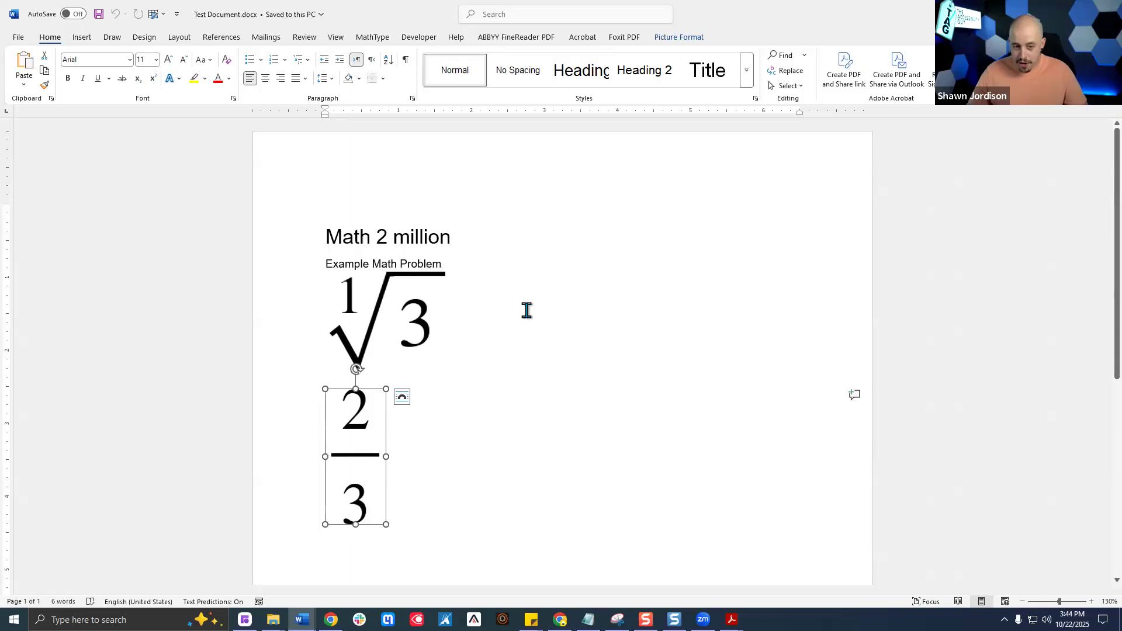
{"action": "scroll", "coordinate": [452, 336], "scroll_direction": "up", "scroll_amount": 1}
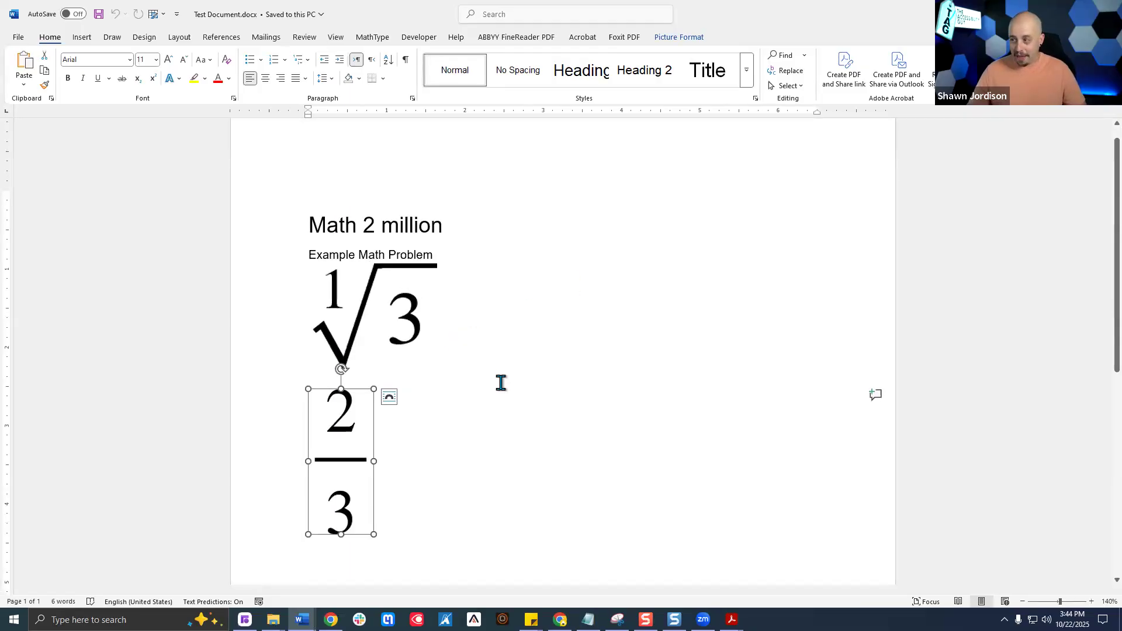
{"action": "left_click", "coordinate": [392, 313]}
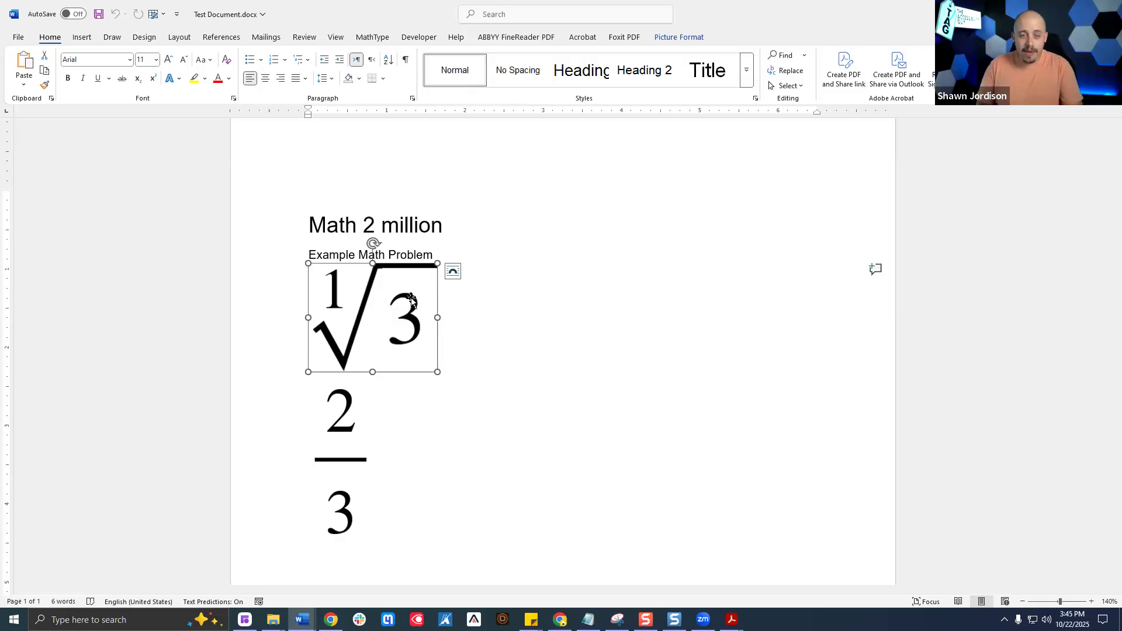
{"action": "left_click", "coordinate": [348, 473]}
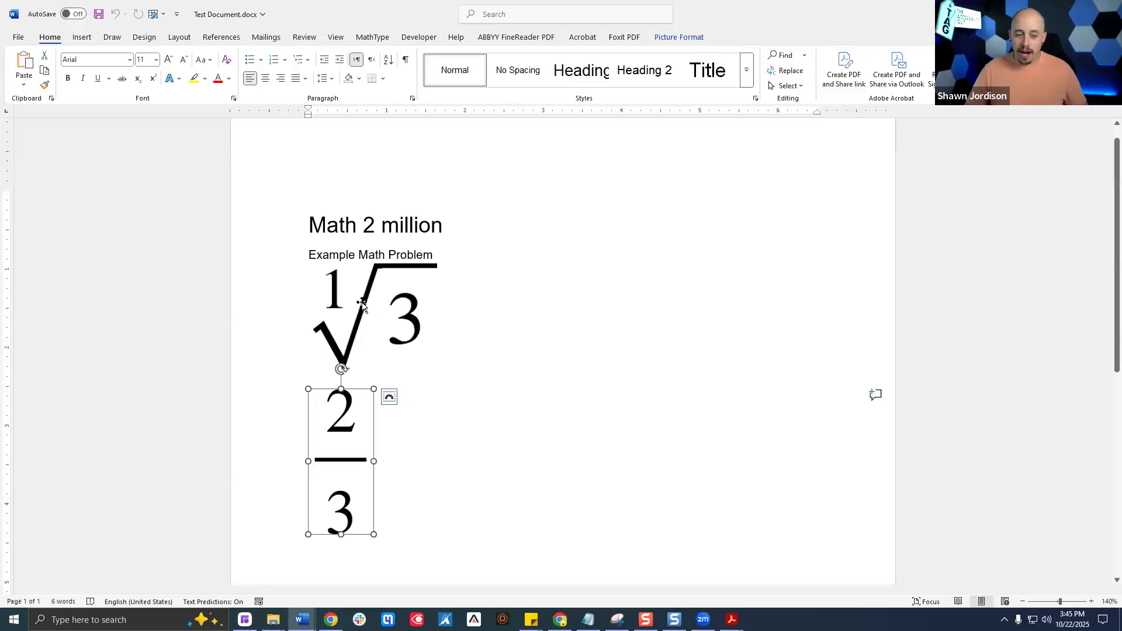
Enlarge the root equation image in Word to about 1.8 inches wide and open its alt text
{"action": "left_click", "coordinate": [410, 270]}
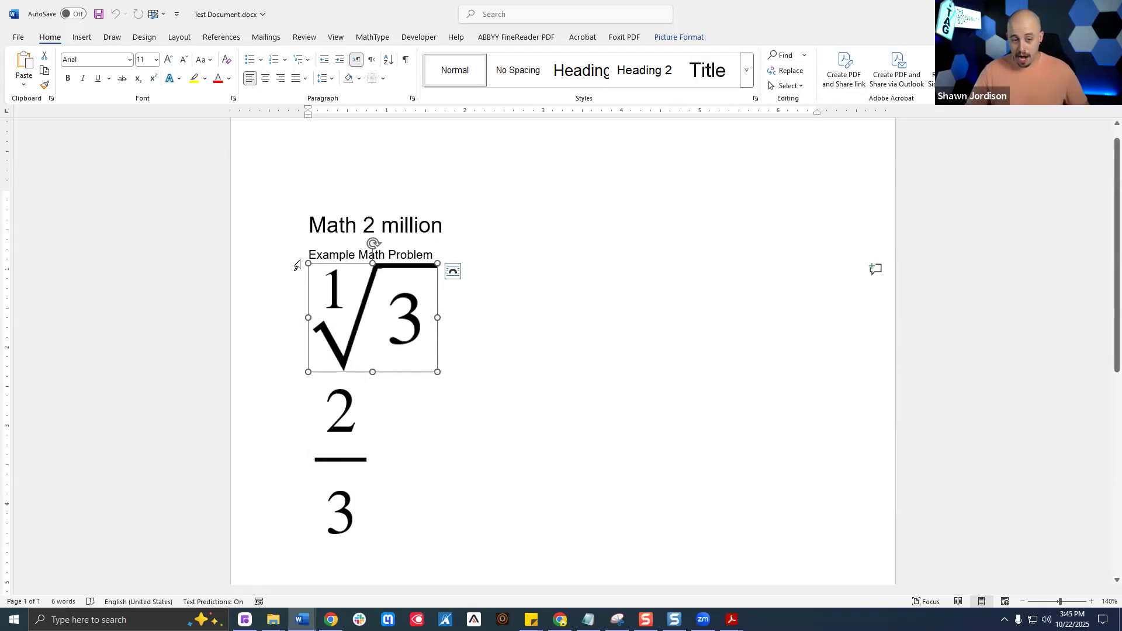
{"action": "left_click_drag", "start_coordinate": [441, 370], "coordinate": [455, 399]}
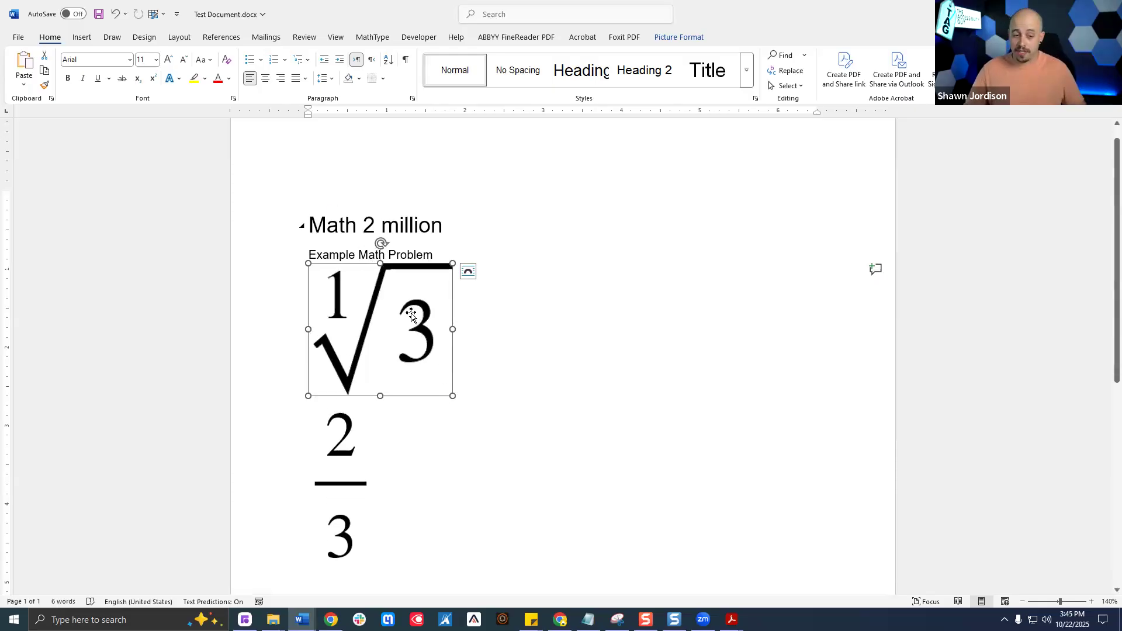
{"action": "right_click", "coordinate": [394, 280]}
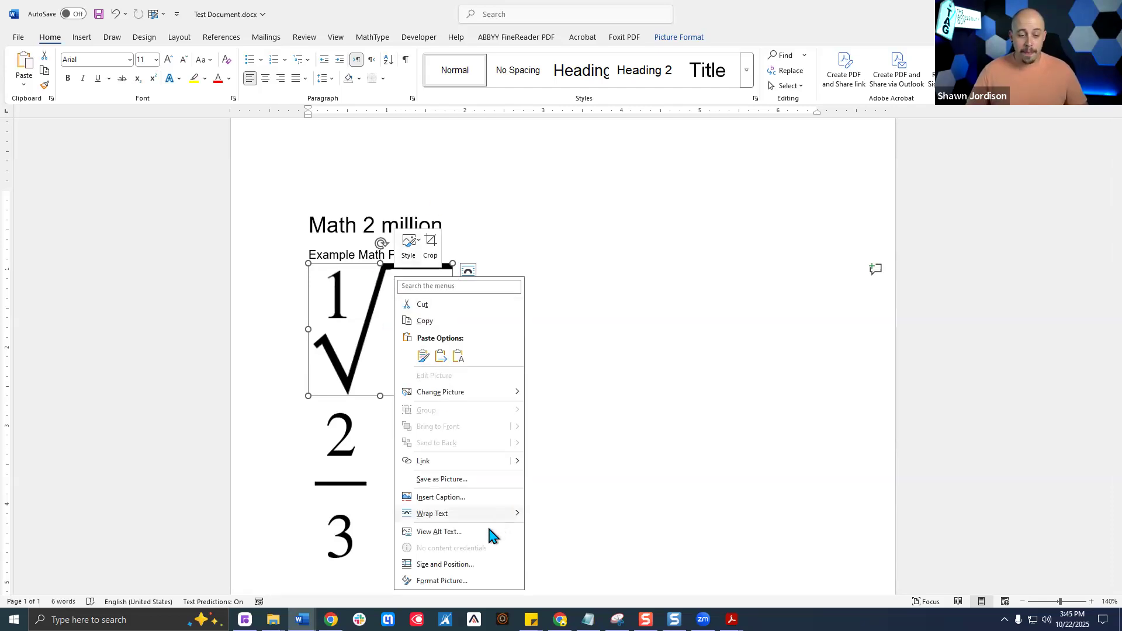
{"action": "left_click", "coordinate": [439, 532]}
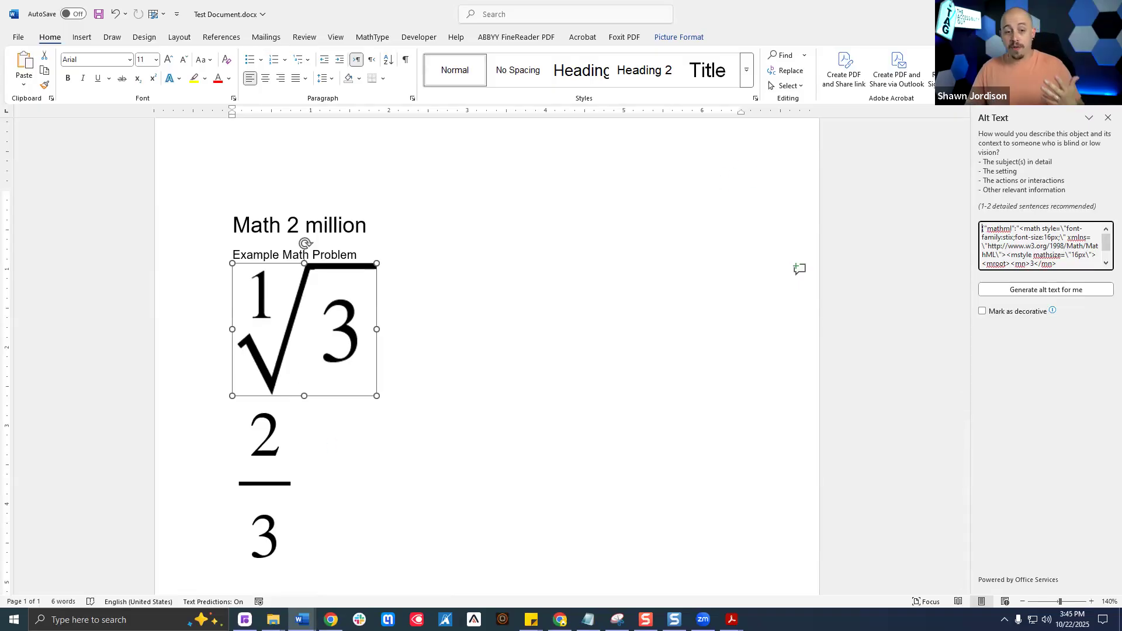
Return to the Google Docs version of Test Document and download it as a PDF
{"action": "left_click", "coordinate": [1108, 10]}
{"action": "left_click", "coordinate": [331, 619]}
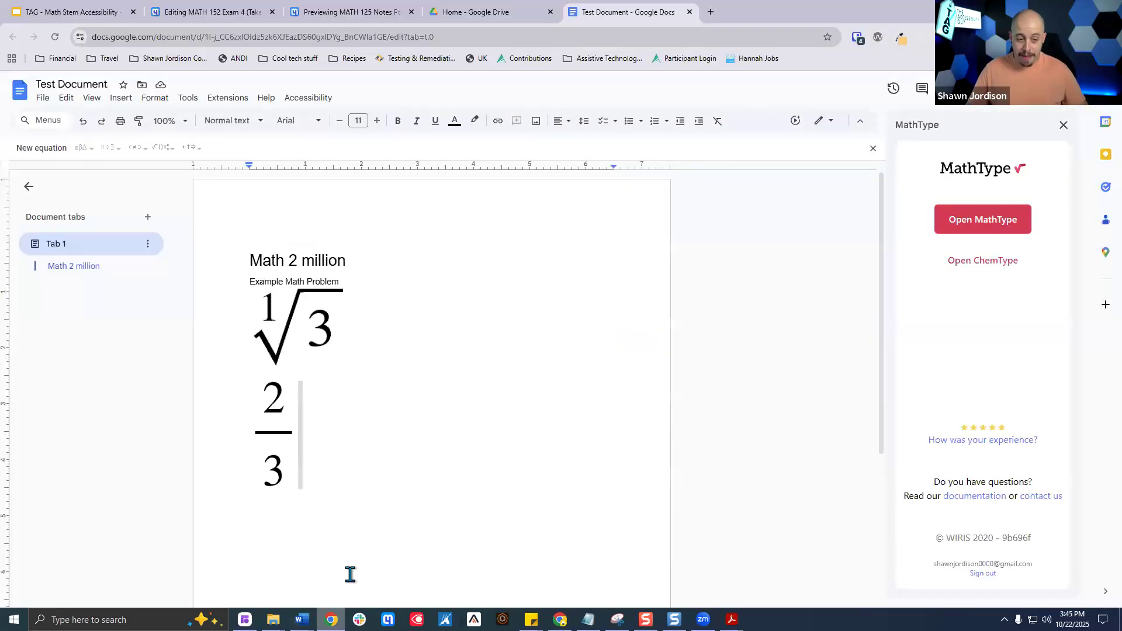
{"action": "left_click", "coordinate": [44, 99]}
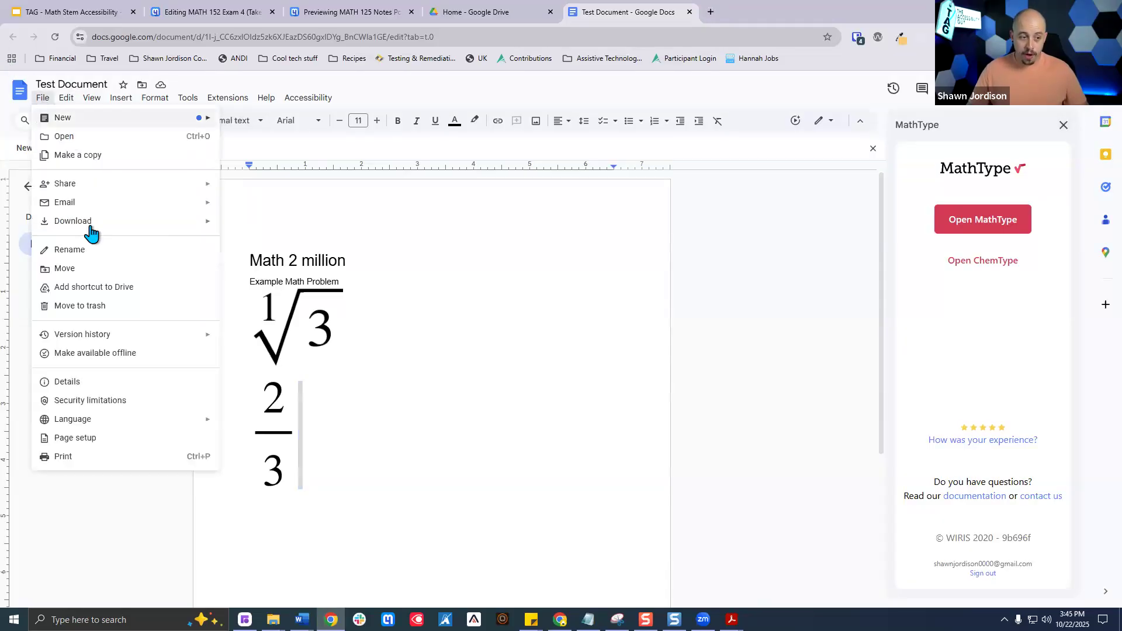
{"action": "mouse_move", "coordinate": [90, 231]}
{"action": "left_click", "coordinate": [259, 283]}
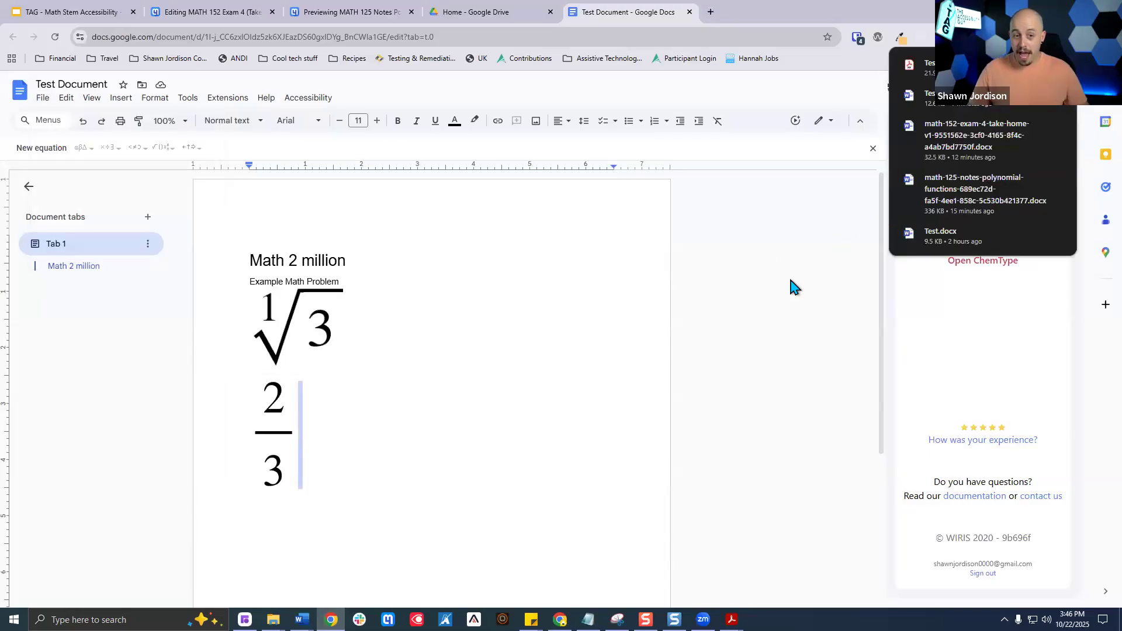
Switch to Mathpix Snip and upload the downloaded Test Document.pdf from the home page
{"action": "left_click", "coordinate": [202, 12]}
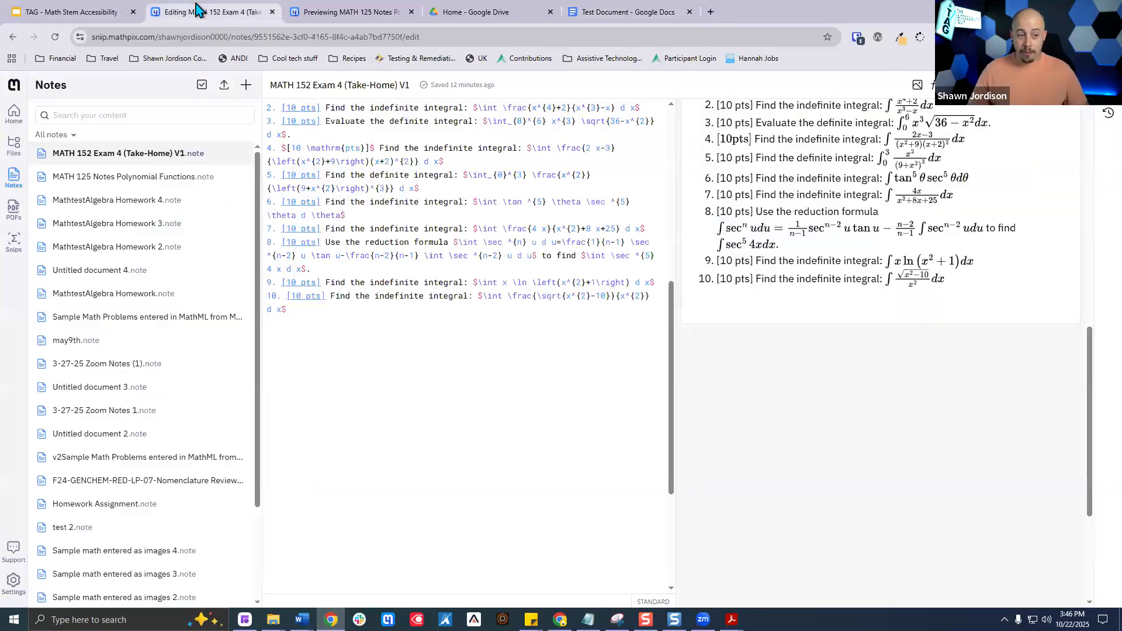
{"action": "left_click", "coordinate": [13, 113]}
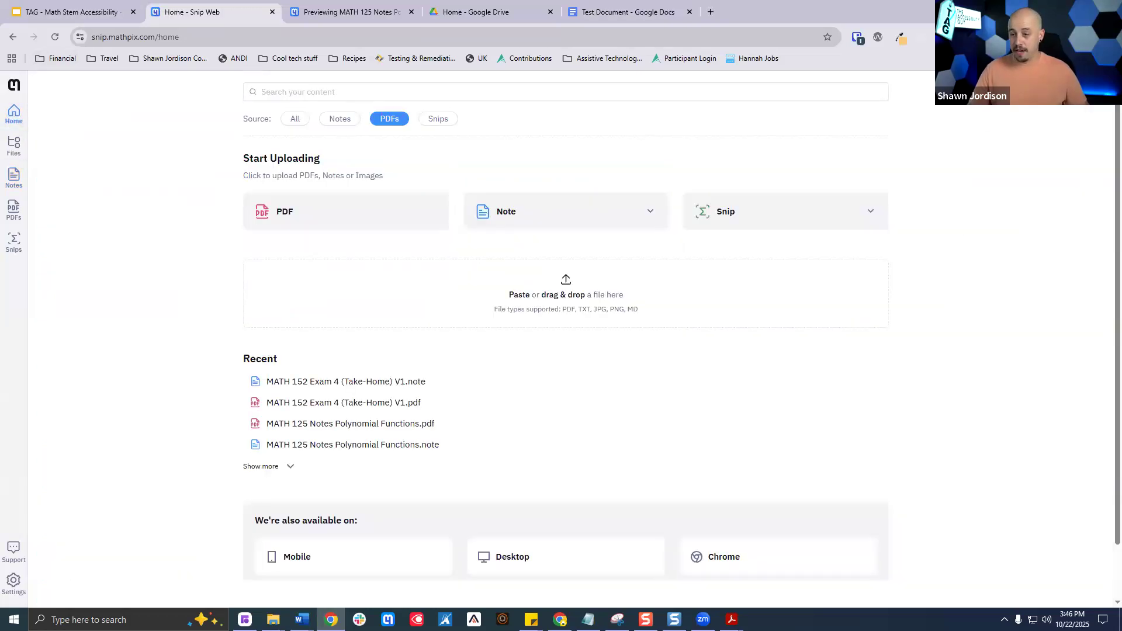
{"action": "left_click", "coordinate": [902, 37]}
{"action": "left_click_drag", "start_coordinate": [929, 89], "coordinate": [581, 284]}
{"action": "left_click", "coordinate": [831, 241]}
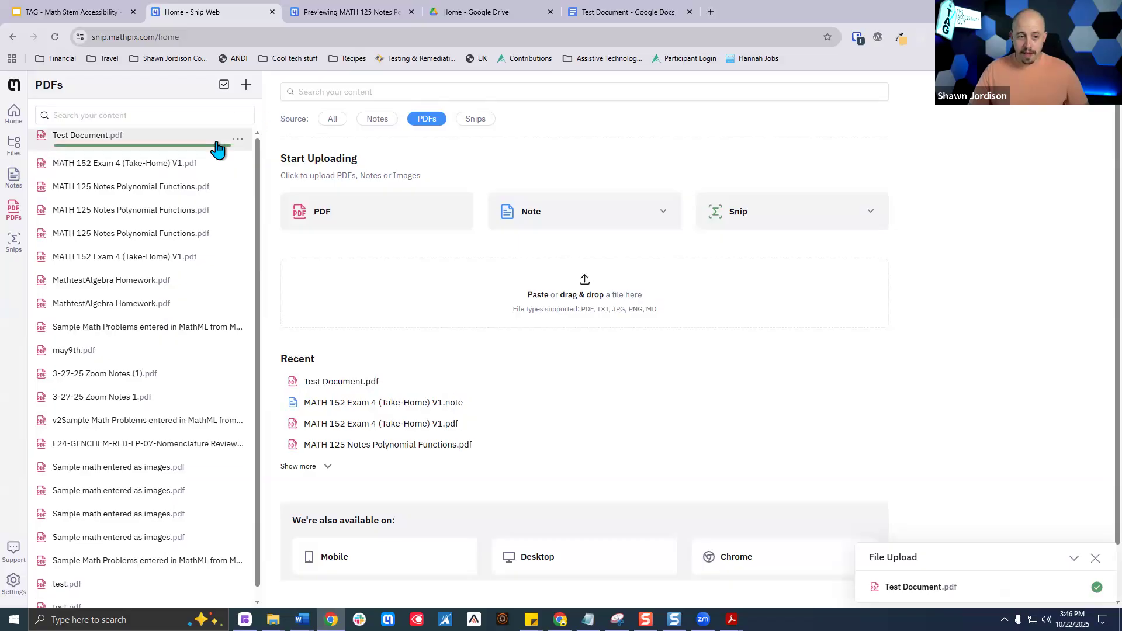
Check the file options offered for Test Document.pdf in the Mathpix PDFs and Files lists
{"action": "left_click", "coordinate": [16, 115]}
{"action": "left_click", "coordinate": [16, 211]}
{"action": "left_click", "coordinate": [239, 140]}
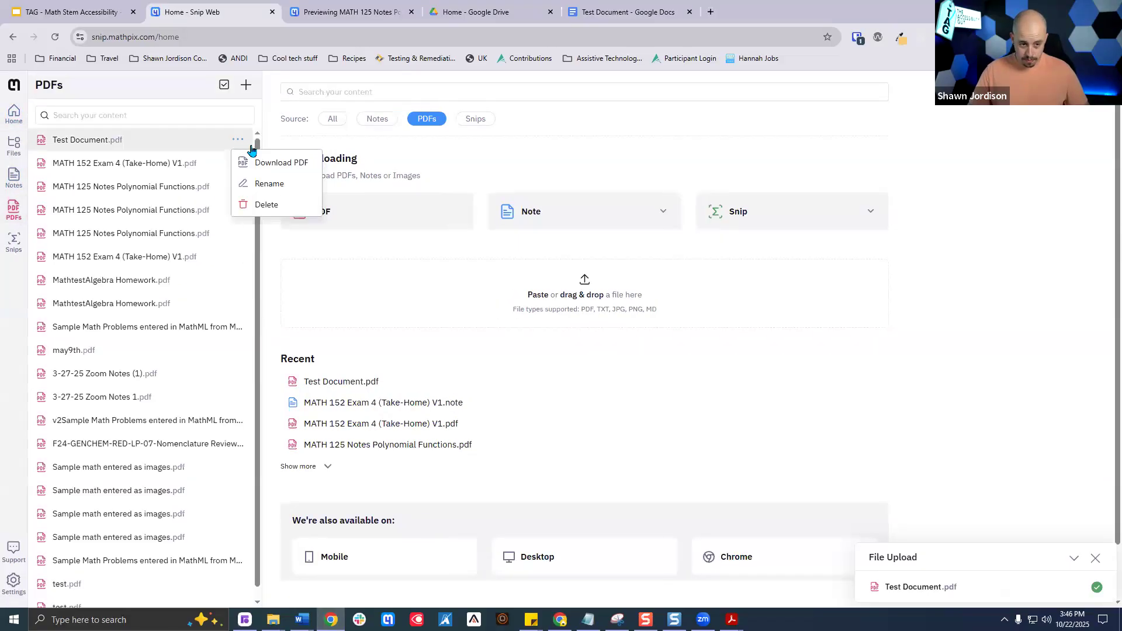
{"action": "left_click", "coordinate": [12, 150]}
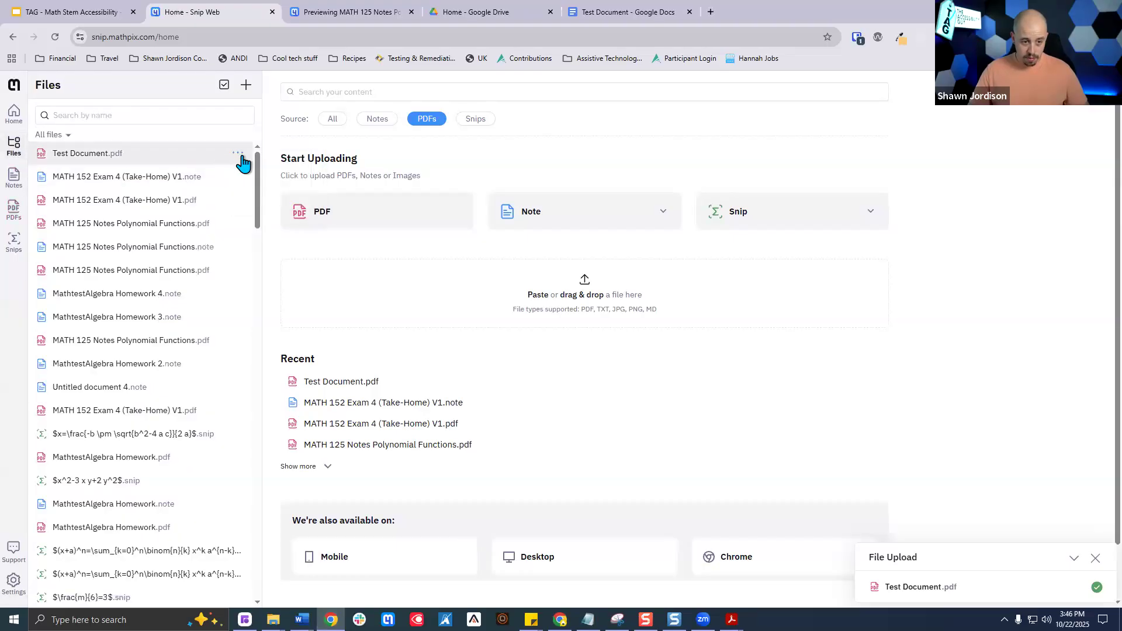
{"action": "left_click", "coordinate": [239, 154]}
{"action": "left_click", "coordinate": [480, 158]}
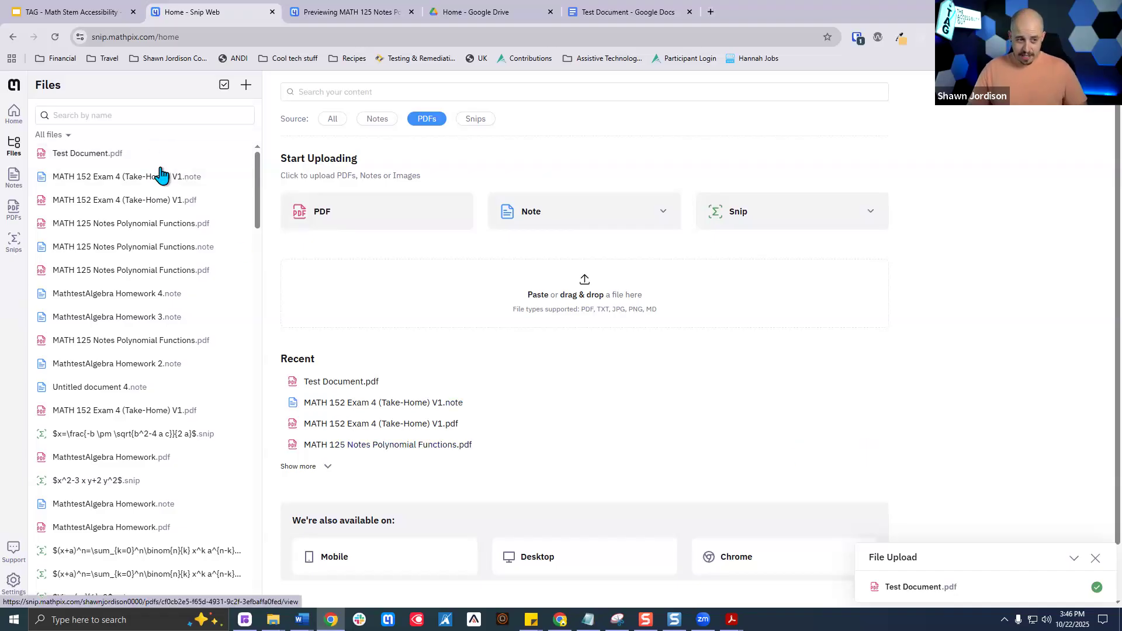
Open Test Document.pdf in Mathpix and try to create a new note from it
{"action": "left_click", "coordinate": [137, 165]}
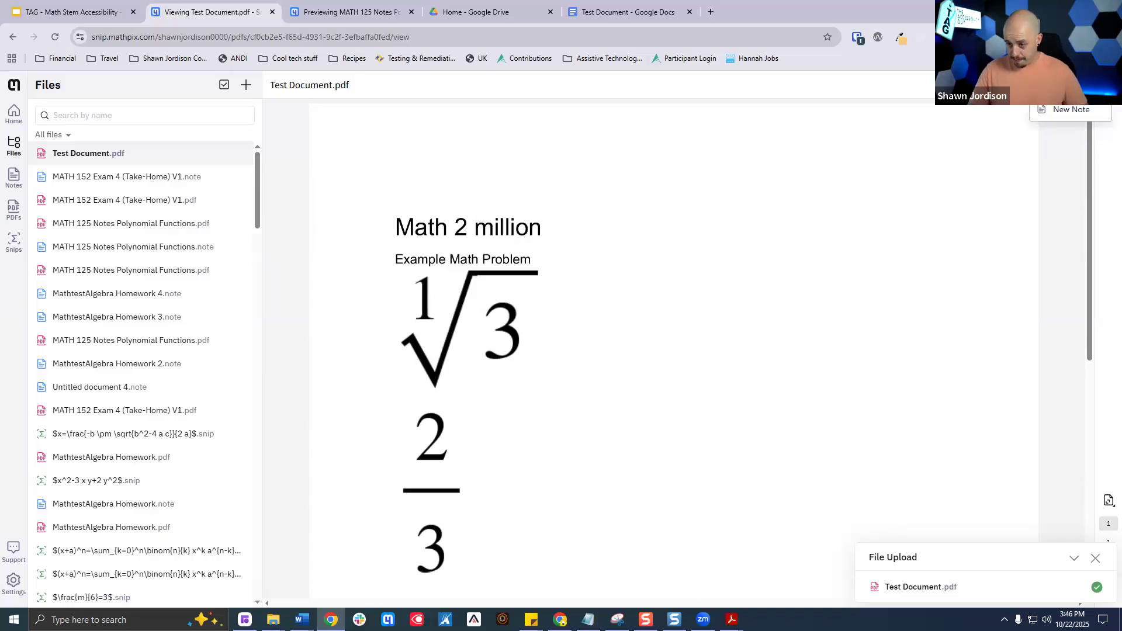
{"action": "left_click", "coordinate": [1064, 109]}
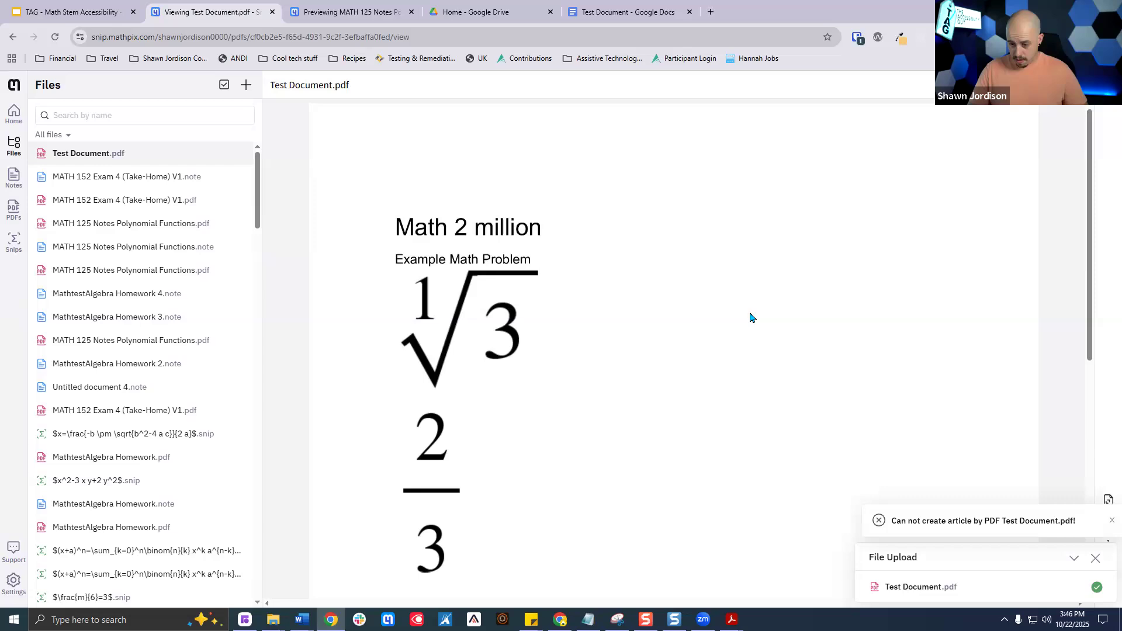
Return to the Mathpix home page and upload Test Document.pdf again
{"action": "left_click", "coordinate": [14, 119]}
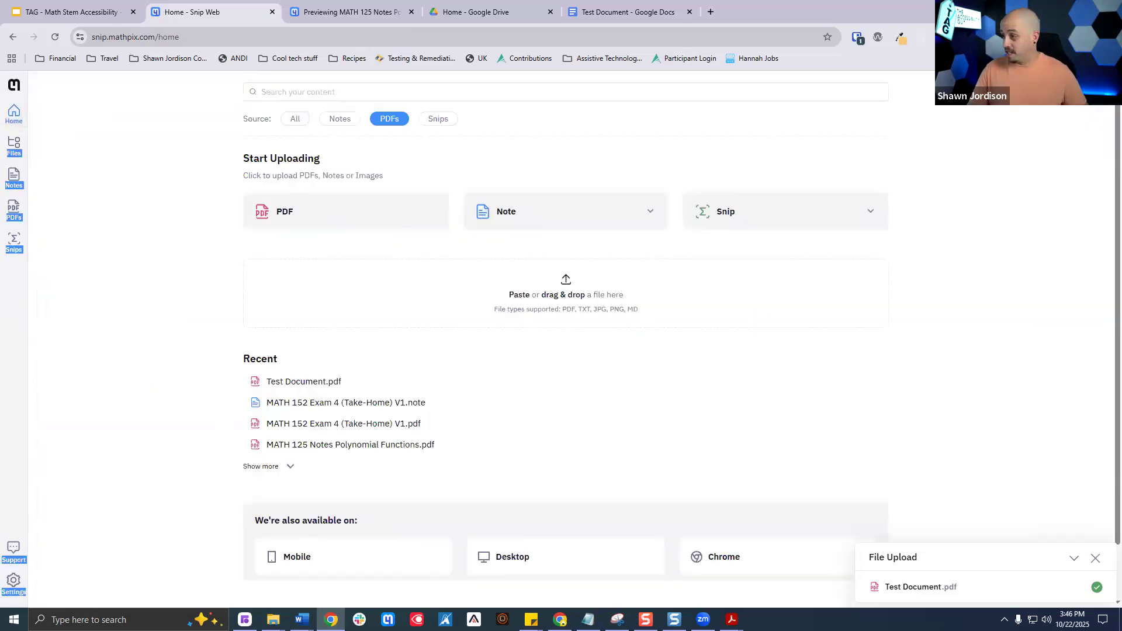
{"action": "left_click_drag", "start_coordinate": [491, 630], "coordinate": [539, 299]}
{"action": "left_click", "coordinate": [839, 243]}
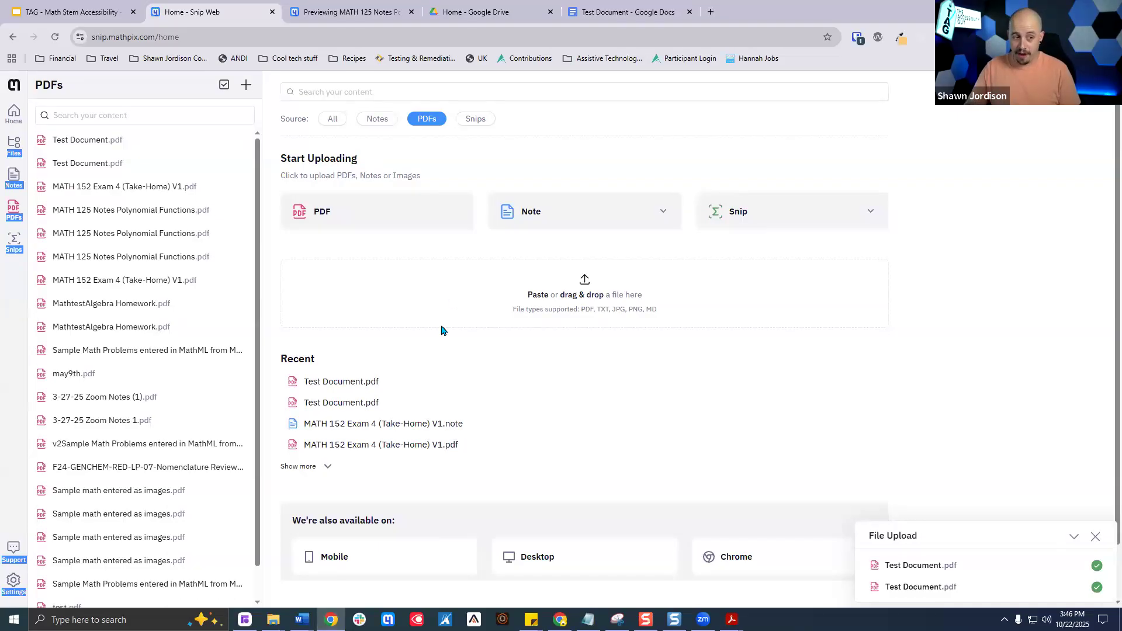
Check the options of the newly uploaded Test Document.pdf, and open MATH 152 Exam 4 (Take-Home) V1.pdf for comparison
{"action": "left_click", "coordinate": [238, 139]}
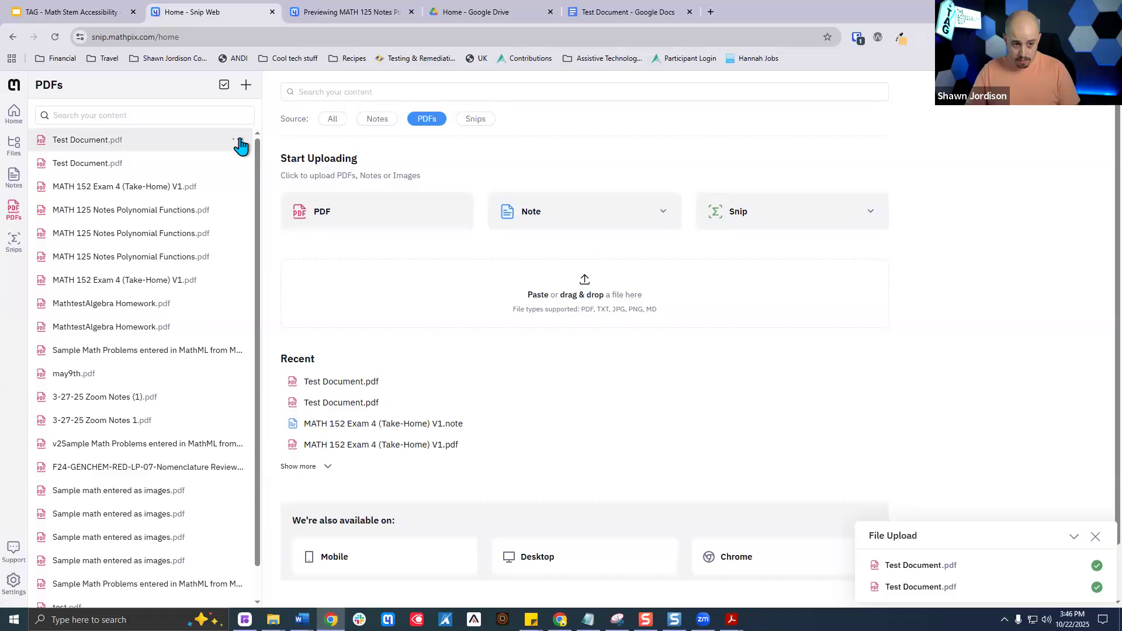
{"action": "left_click", "coordinate": [239, 140]}
{"action": "left_click", "coordinate": [200, 148]}
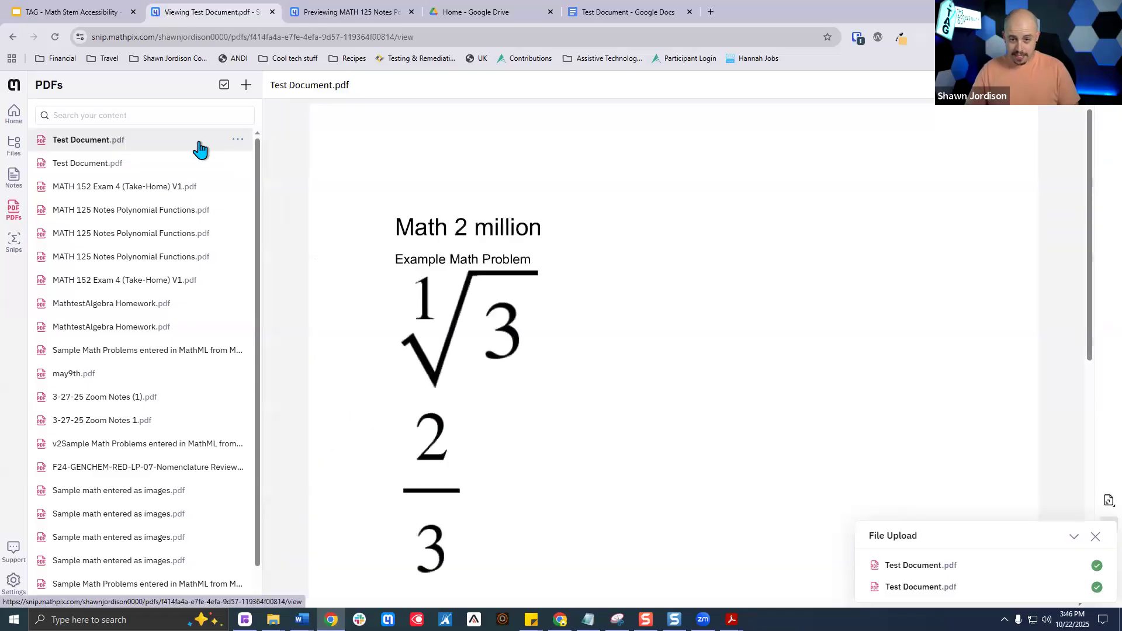
{"action": "left_click", "coordinate": [239, 142]}
{"action": "left_click", "coordinate": [539, 164]}
{"action": "left_click", "coordinate": [133, 193]}
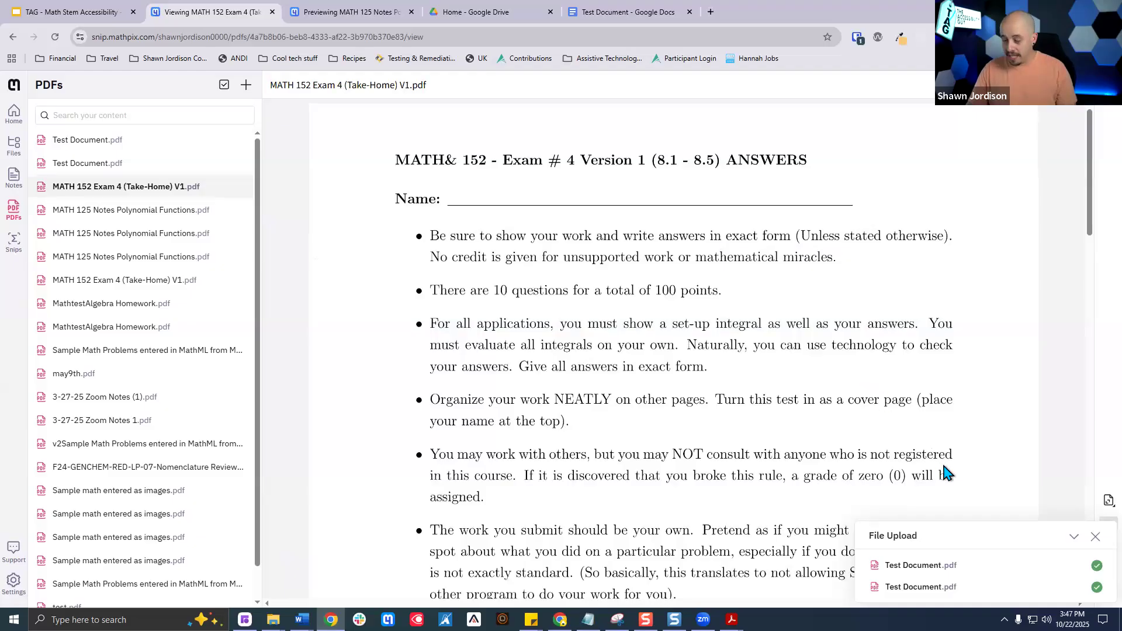
{"action": "left_click", "coordinate": [1096, 537]}
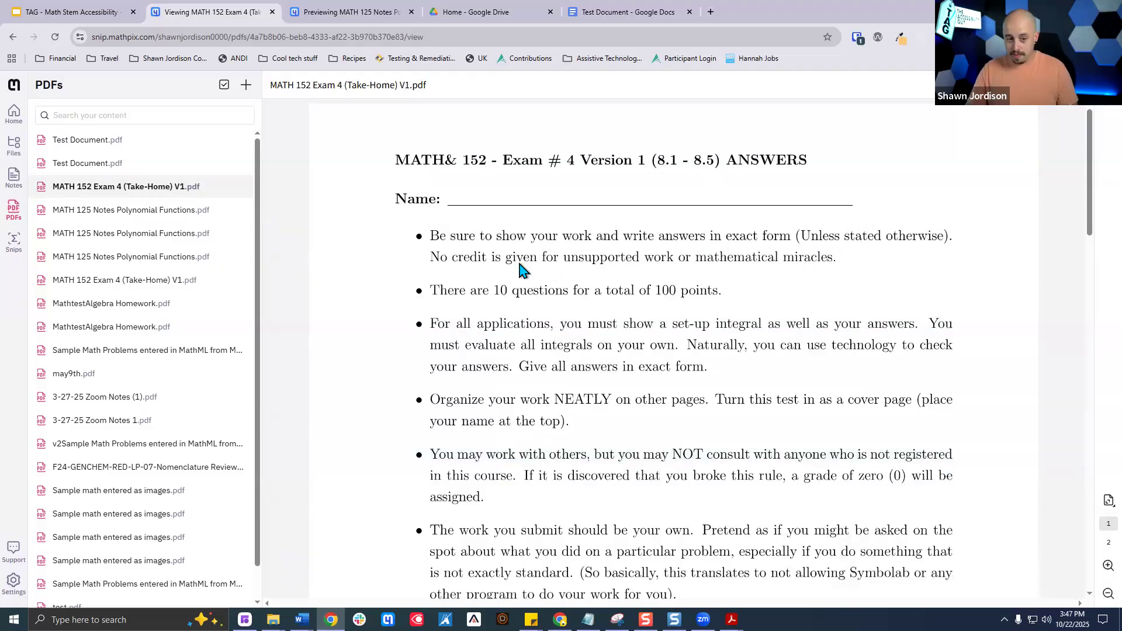
Compare the earlier Test Document.pdf upload with the other PDFs' file options, and return to the TAG - Math Stem Accessibility slides
{"action": "left_click", "coordinate": [170, 164]}
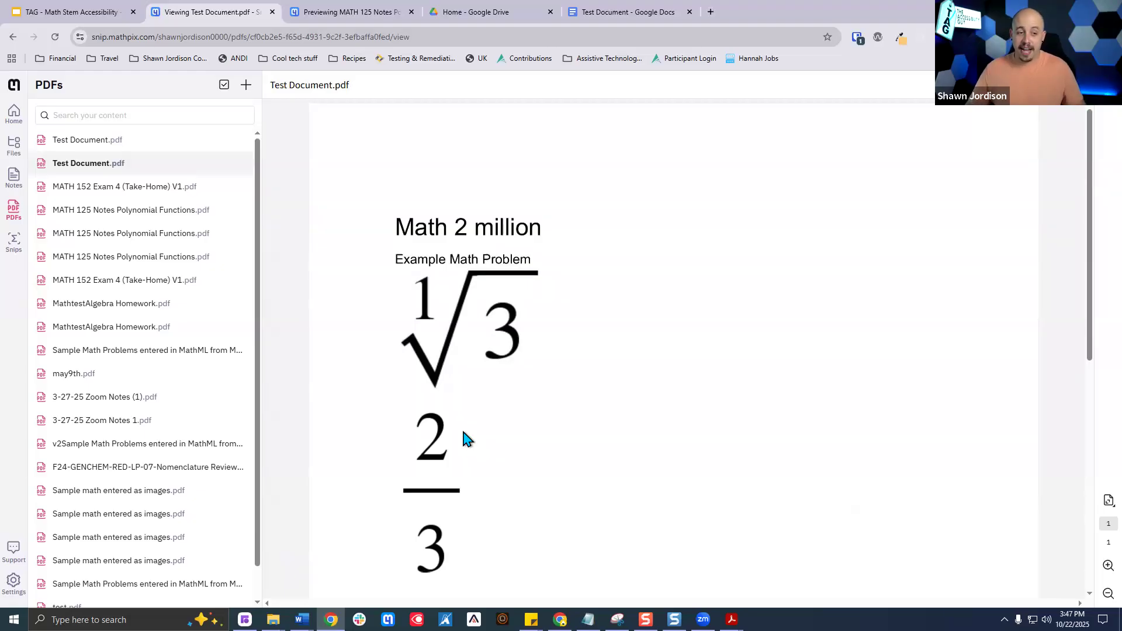
{"action": "left_click", "coordinate": [236, 142]}
{"action": "left_click", "coordinate": [170, 163]}
{"action": "left_click", "coordinate": [167, 188]}
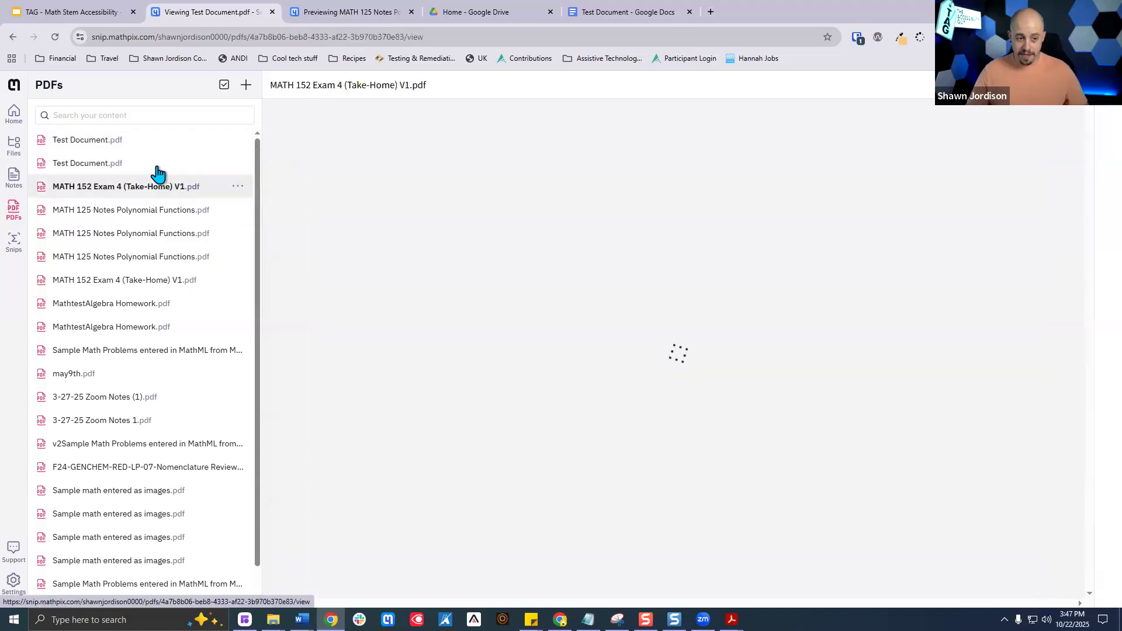
{"action": "left_click", "coordinate": [154, 168]}
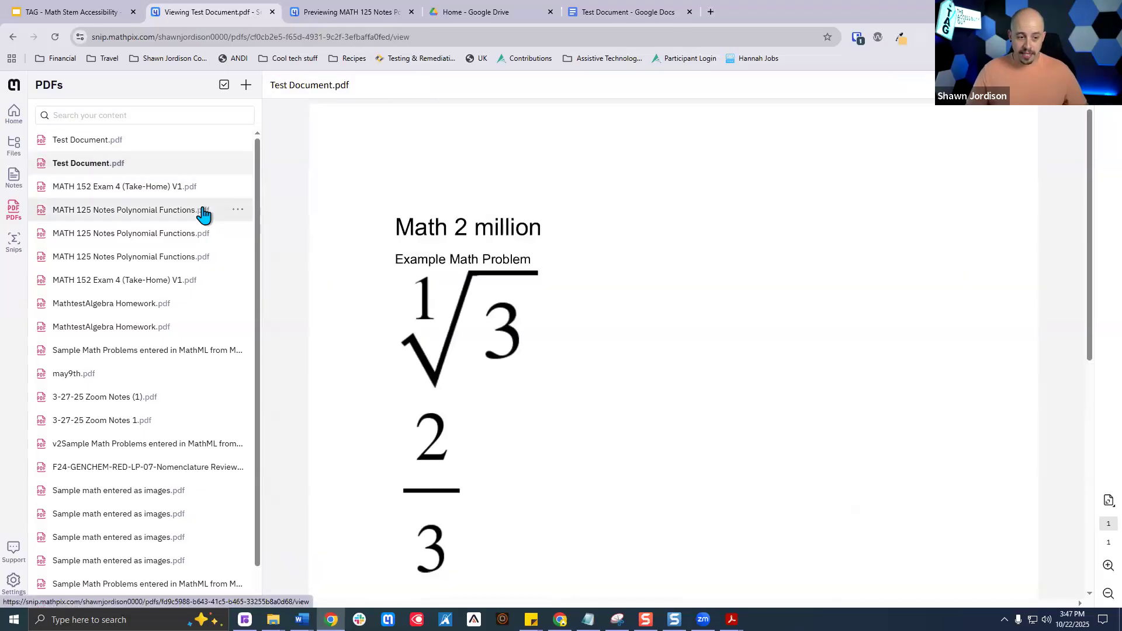
{"action": "left_click", "coordinate": [238, 211]}
{"action": "left_click", "coordinate": [182, 191]}
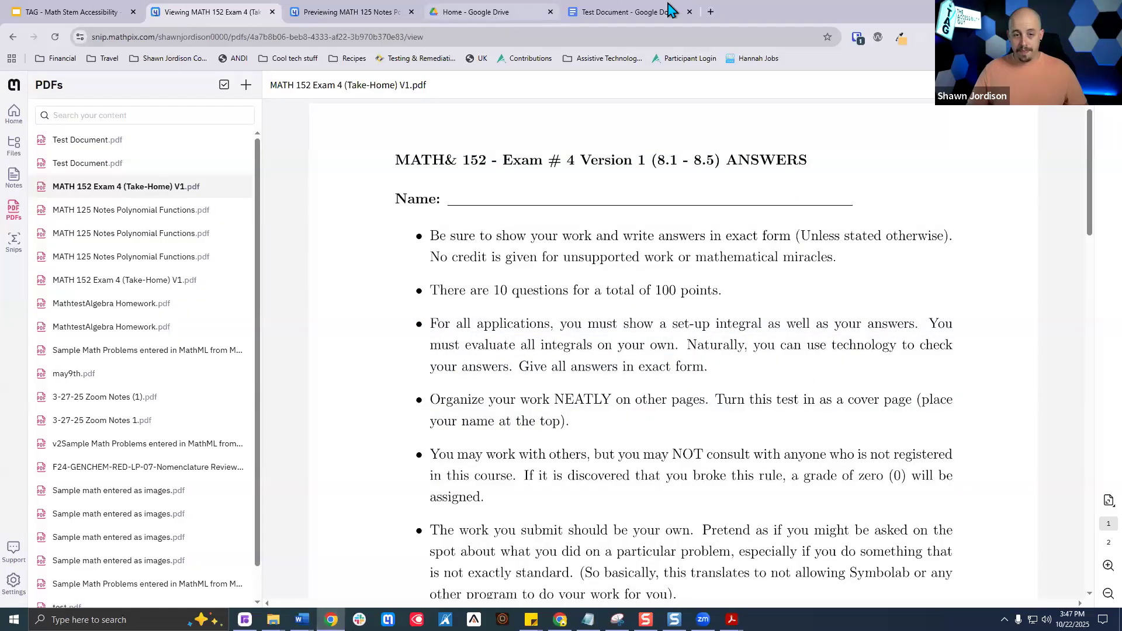
{"action": "left_click", "coordinate": [64, 11]}
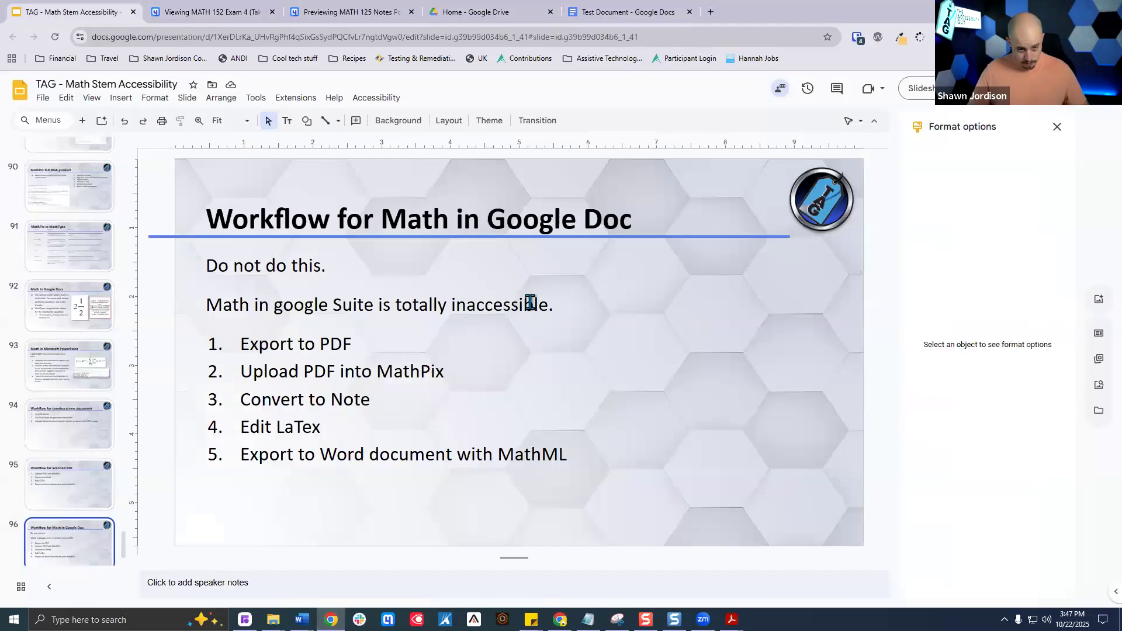
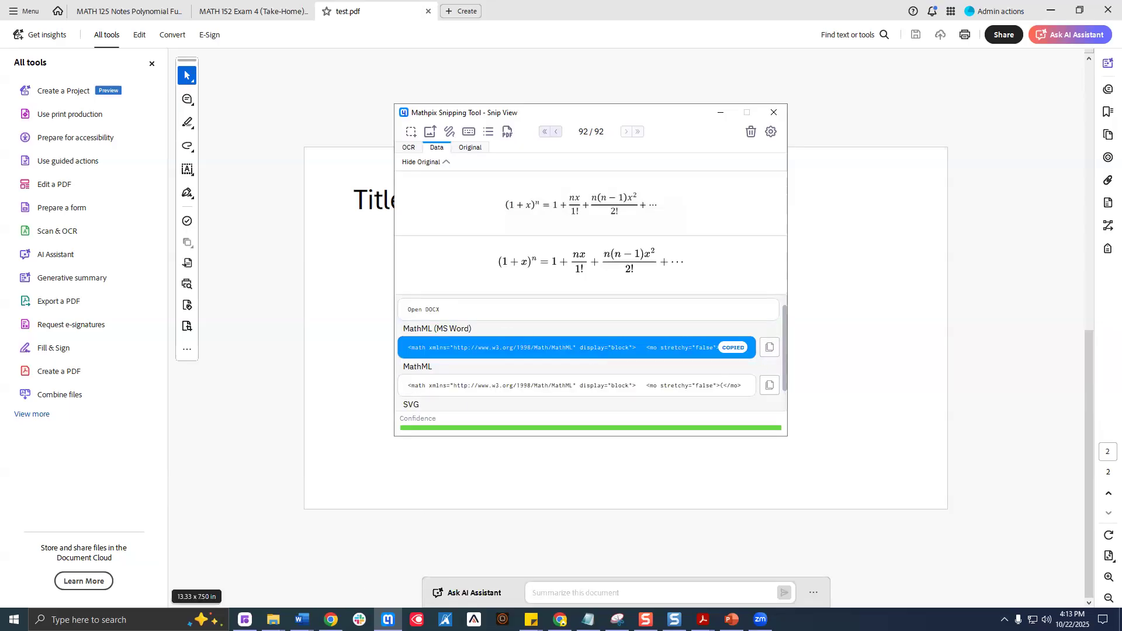
Switch to Test Document.docx in Word, add "Test Math:" below the fraction, and paste the copied binomial equation on the line beneath
{"action": "left_click", "coordinate": [302, 620]}
{"action": "left_click", "coordinate": [484, 561]}
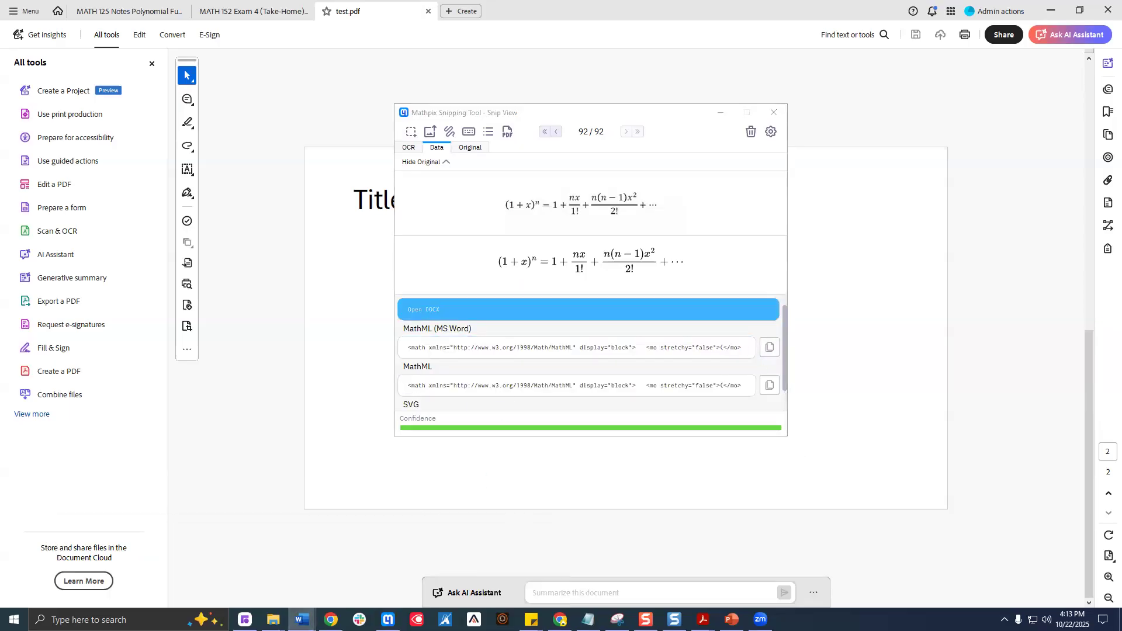
{"action": "scroll", "coordinate": [412, 301], "scroll_direction": "down", "scroll_amount": 4}
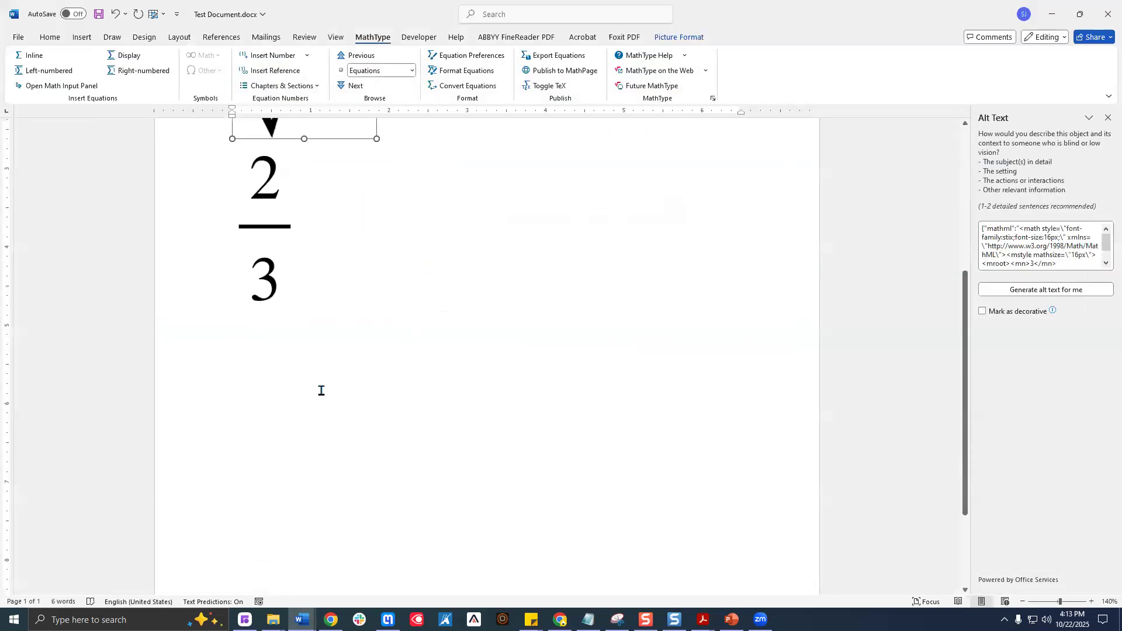
{"action": "double_click", "coordinate": [262, 388]}
{"action": "key", "text": "Return"}
{"action": "type", "text": "Test Math:"}
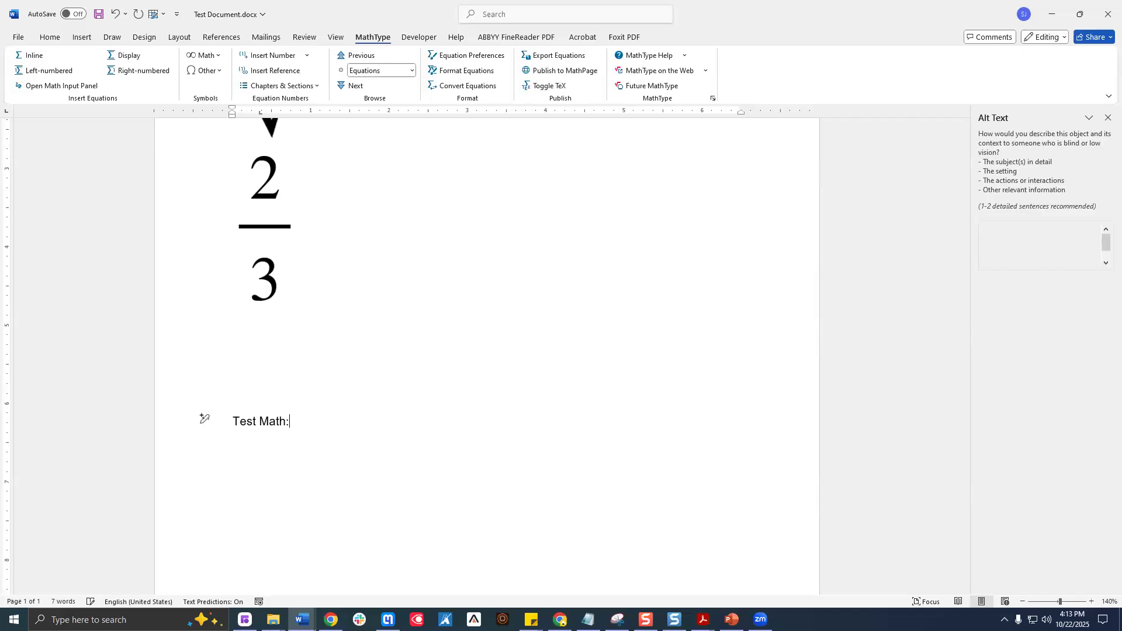
{"action": "key", "text": "Return"}
{"action": "key", "text": "ctrl+v"}
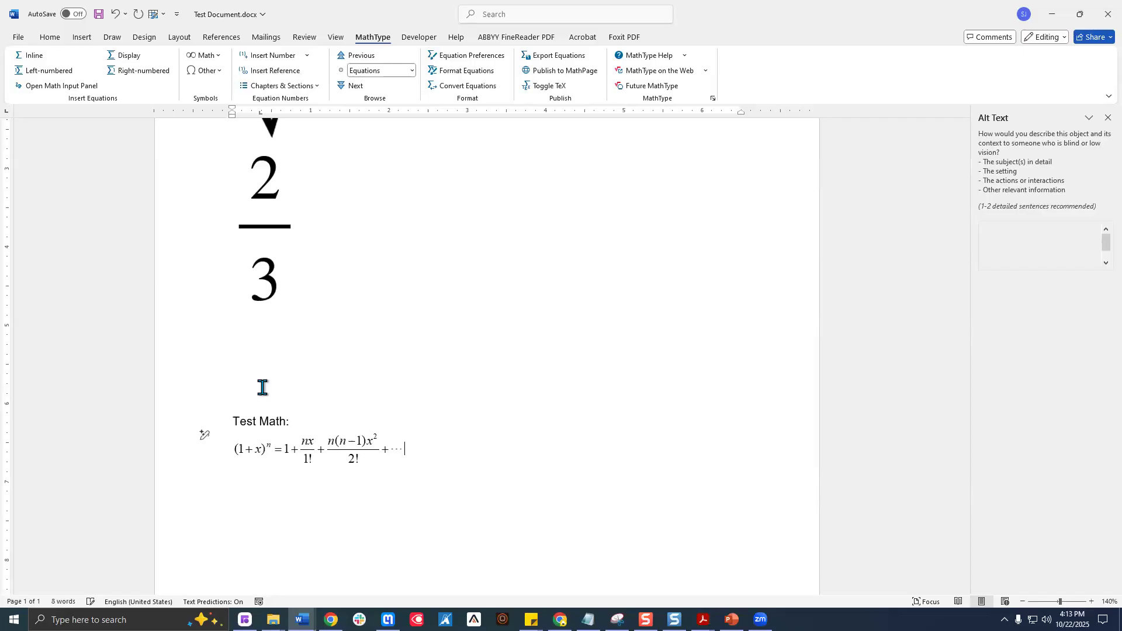
{"action": "scroll", "coordinate": [331, 450], "scroll_direction": "up", "scroll_amount": 9}
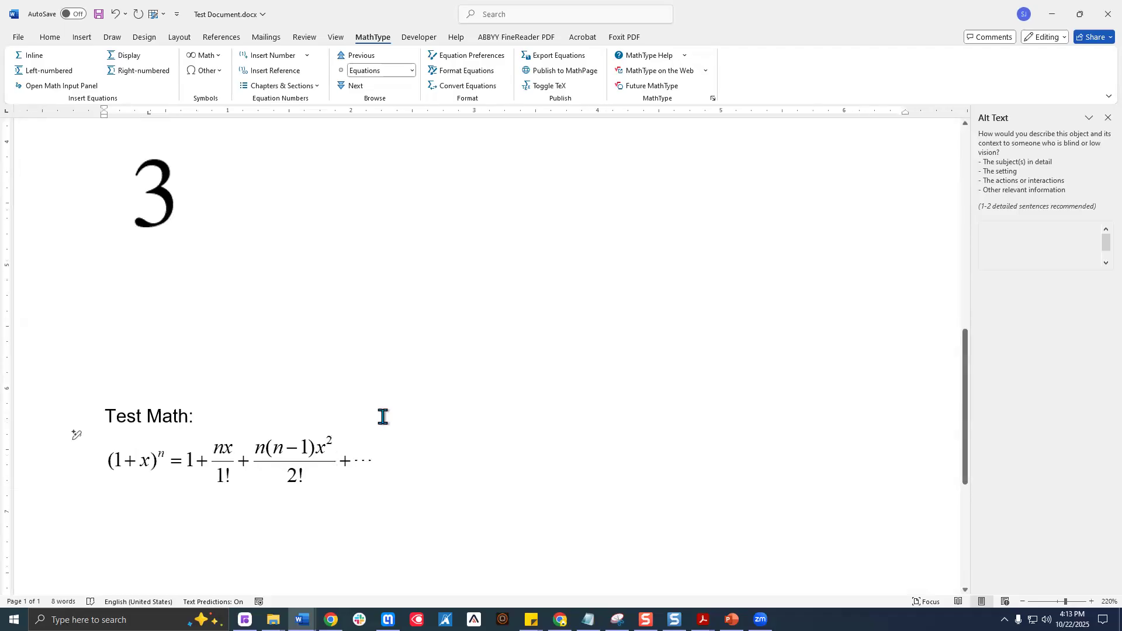
{"action": "left_click", "coordinate": [1052, 14]}
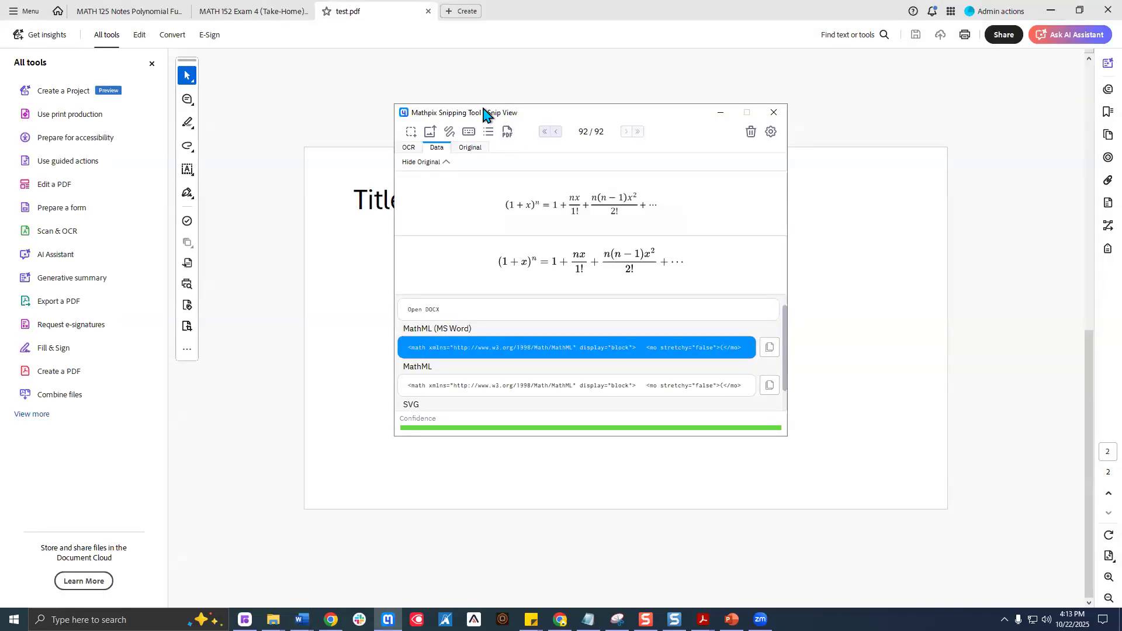
Bring the Mathpix Snipping Tool's Snip View back up over test.pdf
{"action": "left_click_drag", "start_coordinate": [483, 112], "coordinate": [122, 122]}
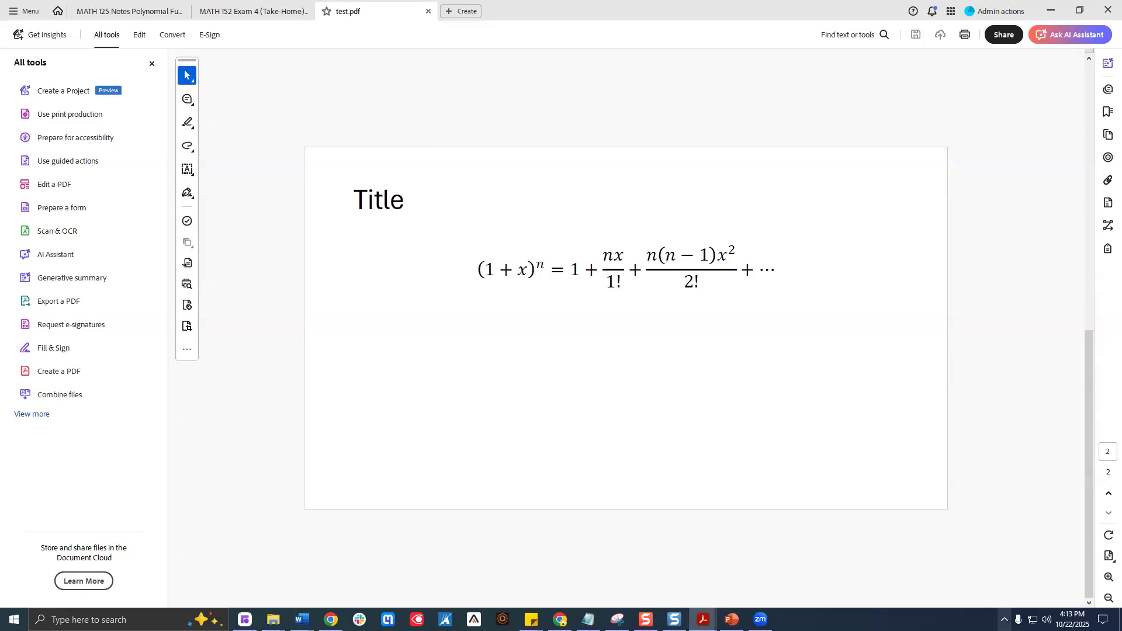
{"action": "left_click", "coordinate": [1004, 619]}
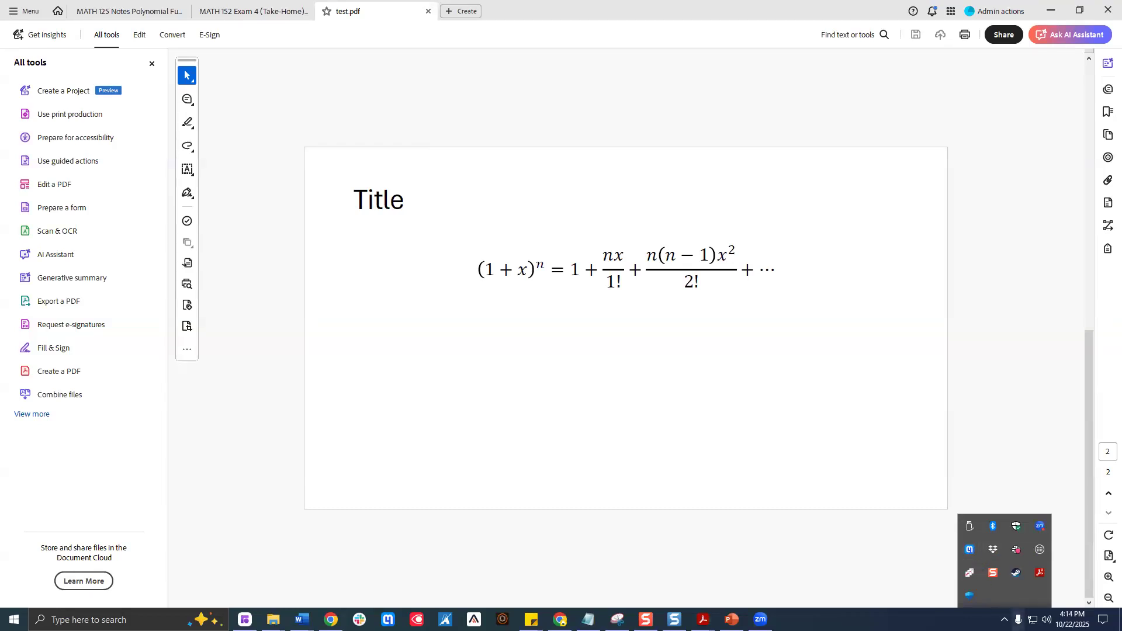
{"action": "left_click", "coordinate": [968, 549]}
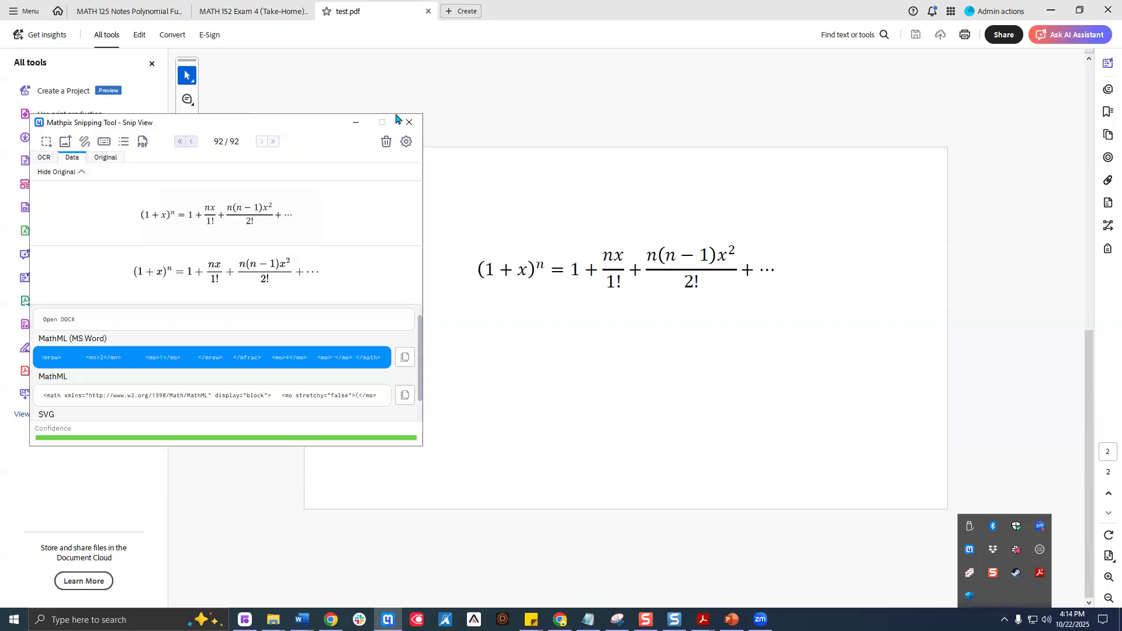
{"action": "left_click_drag", "start_coordinate": [288, 122], "coordinate": [561, 119]}
Search Windows for the Mathpix Snipping Tool app, and return to its open Snip View
{"action": "left_click", "coordinate": [175, 619]}
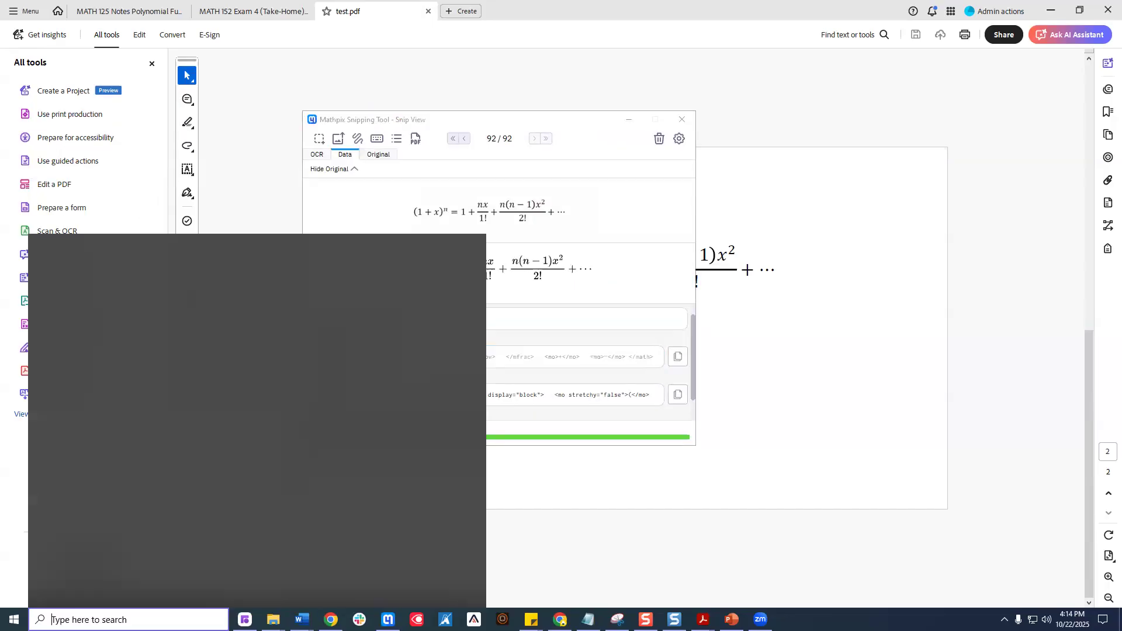
{"action": "type", "text": "Mathpi"}
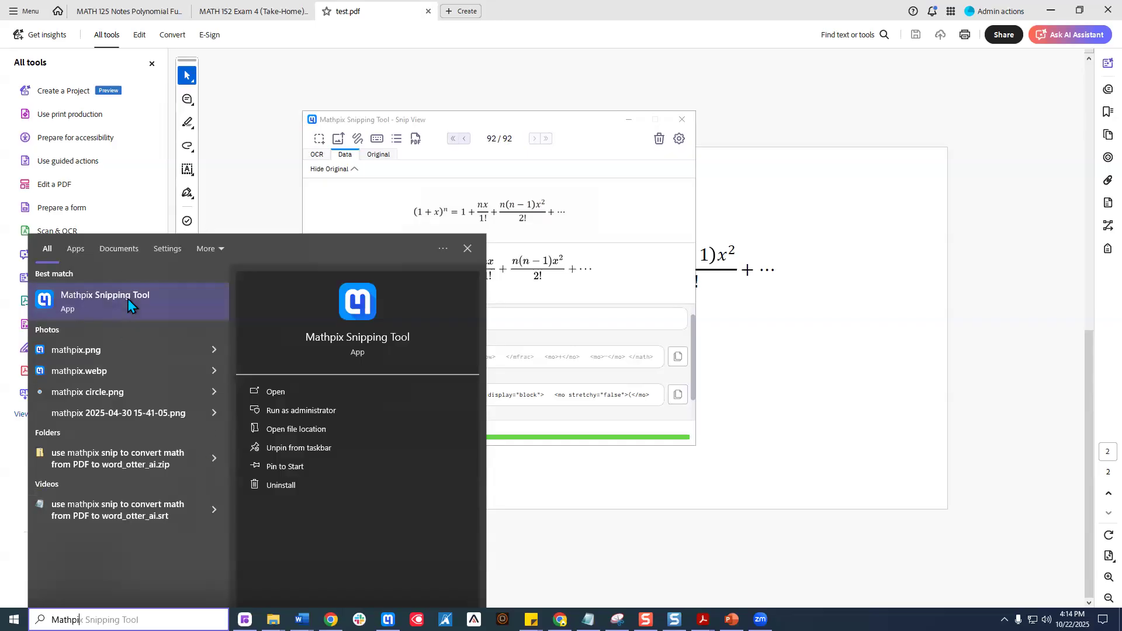
{"action": "left_click", "coordinate": [459, 116]}
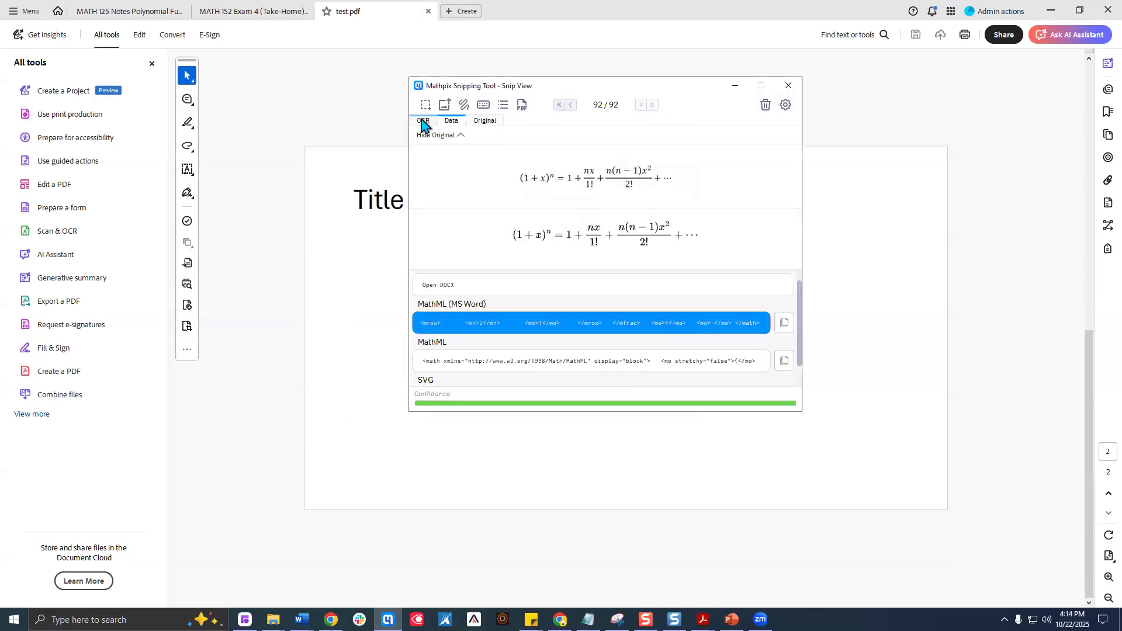
Look through the OCR, Data and Original views of the snipped equation
{"action": "left_click", "coordinate": [424, 120]}
{"action": "left_click", "coordinate": [451, 120]}
{"action": "left_click", "coordinate": [476, 122]}
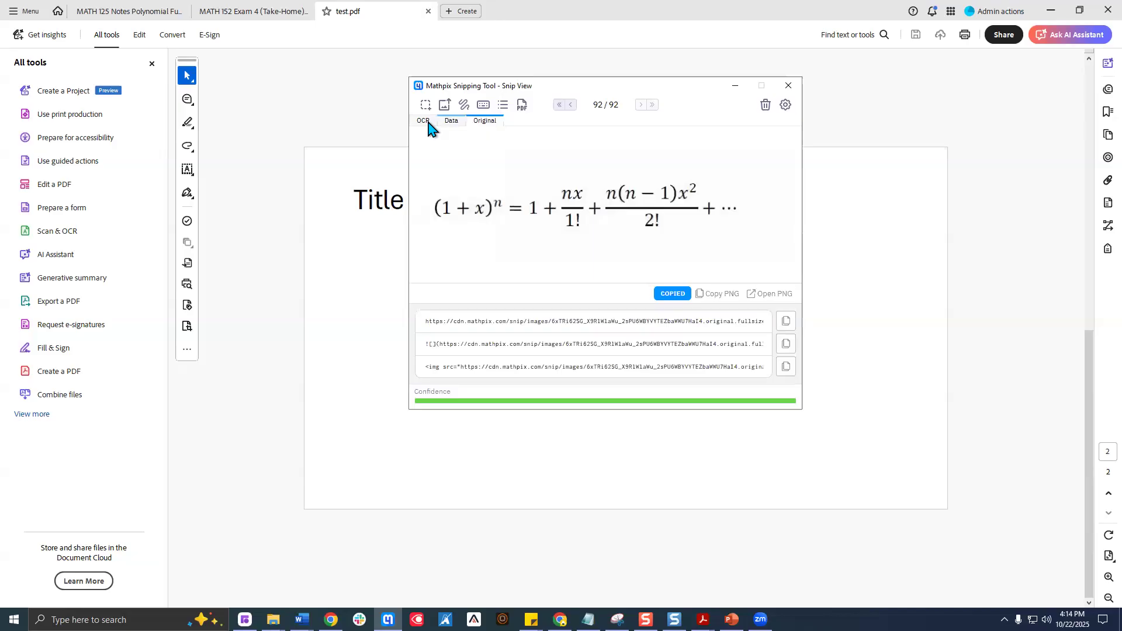
{"action": "left_click", "coordinate": [424, 120]}
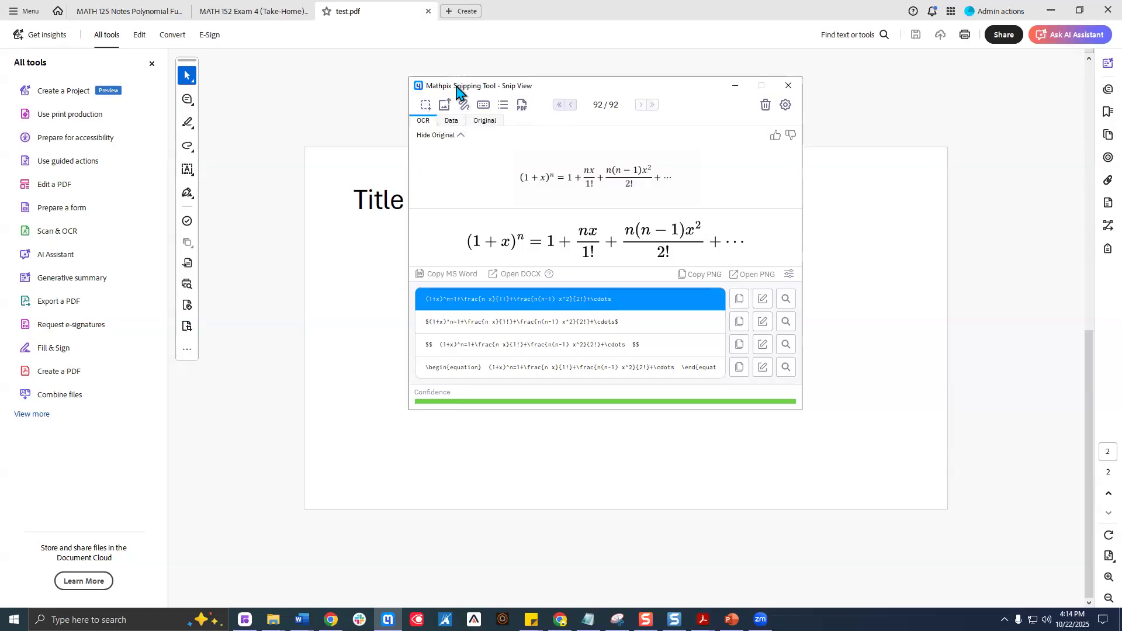
Clear the Snip View away from the page and snip the binomial expansion equation below the Title heading in test.pdf
{"action": "left_click_drag", "start_coordinate": [457, 87], "coordinate": [113, 97]}
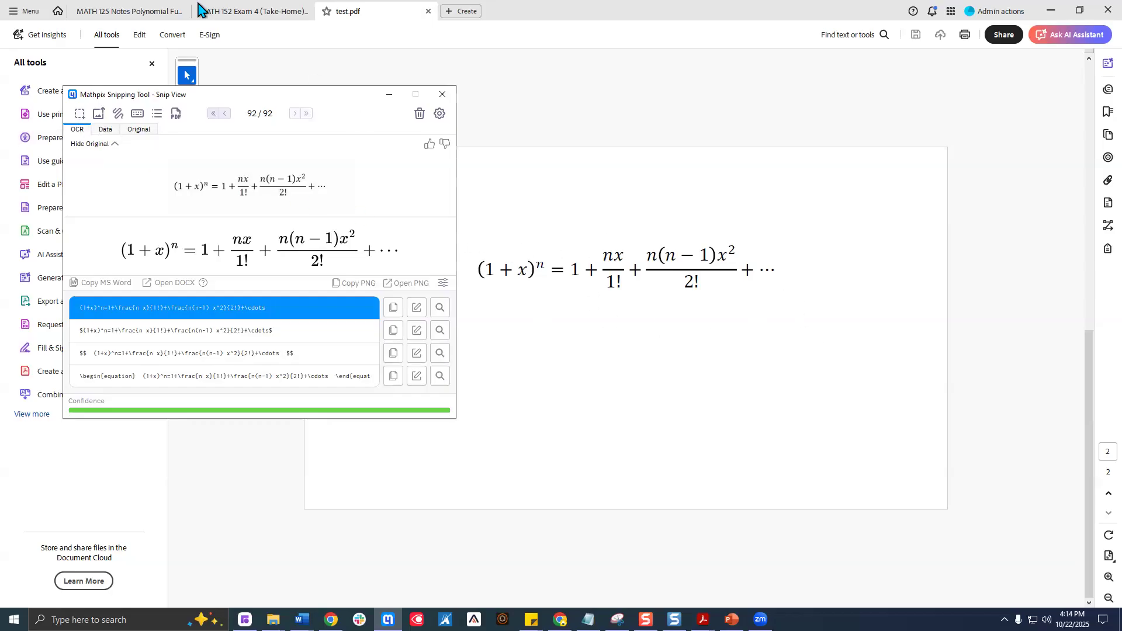
{"action": "left_click", "coordinate": [80, 115]}
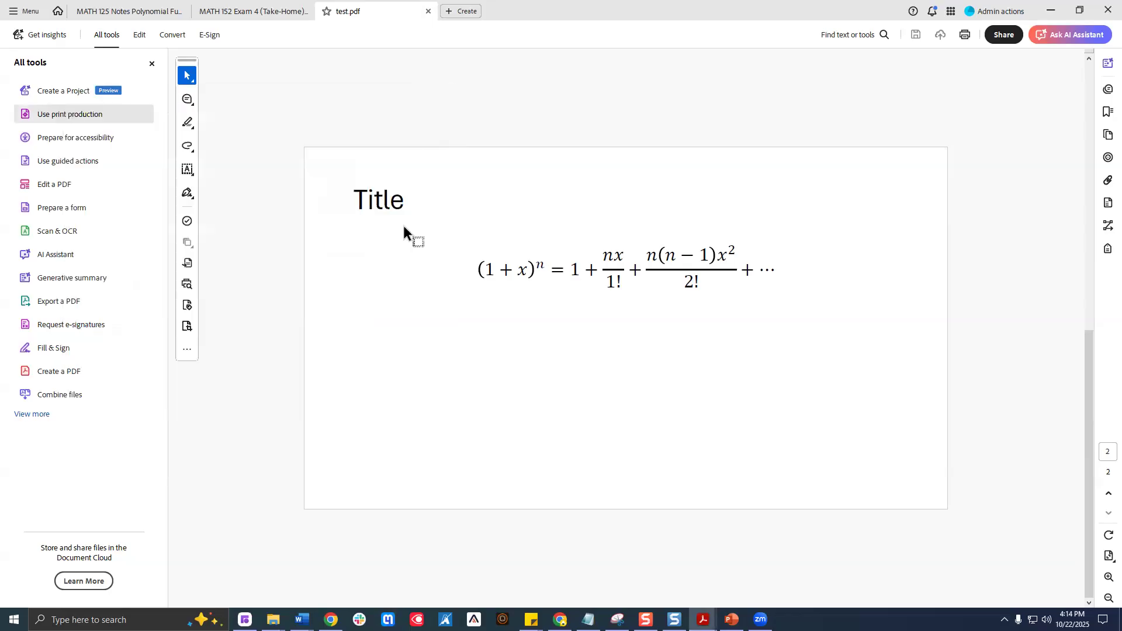
{"action": "left_click_drag", "start_coordinate": [439, 191], "coordinate": [827, 344]}
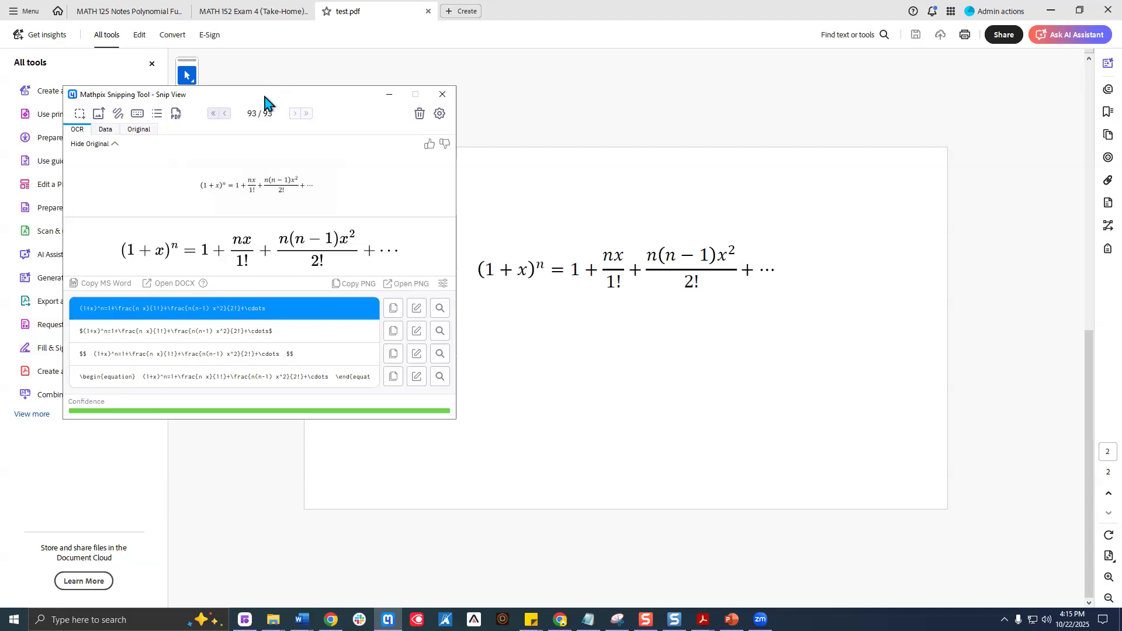
Enlarge and reposition the Snip View window, and show the new snip's data formats with MathML (MS Word) copied
{"action": "left_click_drag", "start_coordinate": [262, 93], "coordinate": [660, 80]}
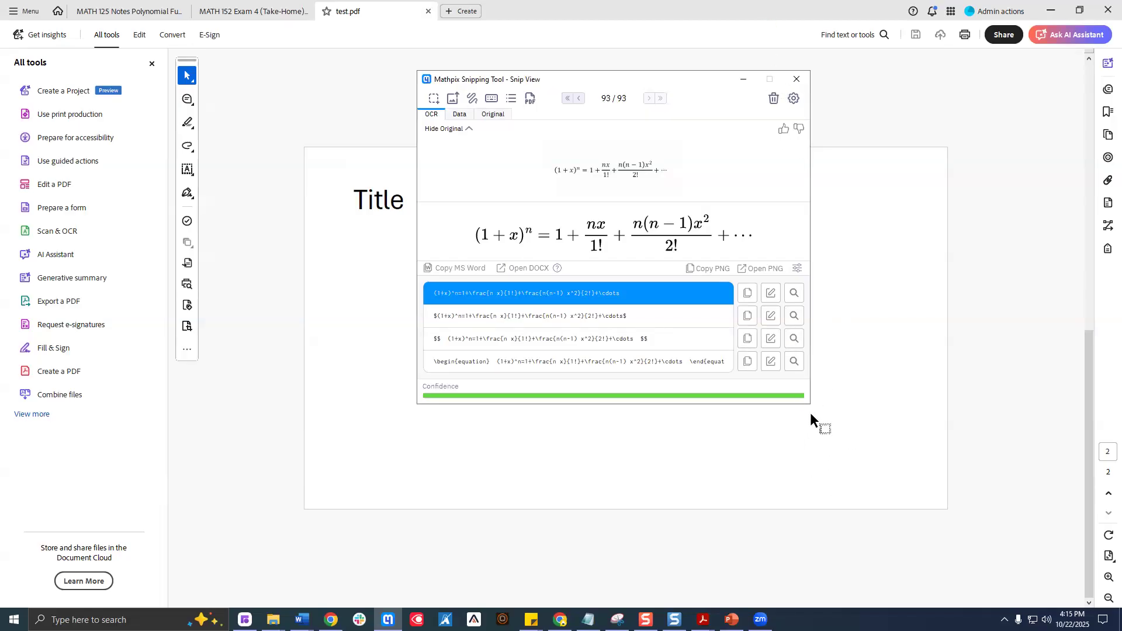
{"action": "left_click_drag", "start_coordinate": [813, 407], "coordinate": [1004, 543]}
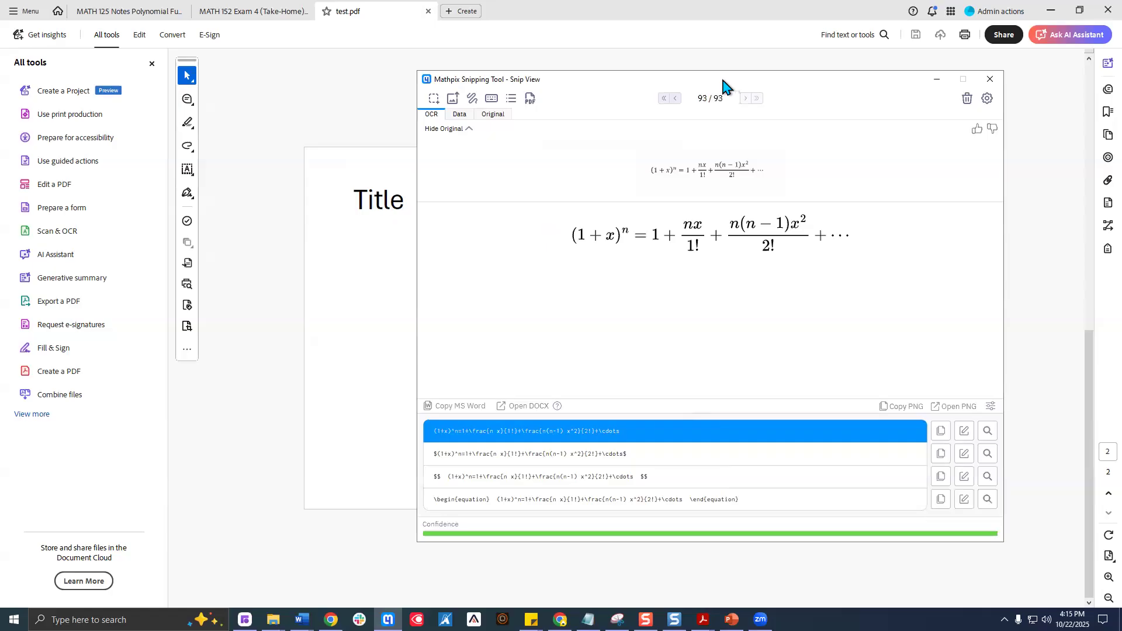
{"action": "left_click_drag", "start_coordinate": [723, 84], "coordinate": [597, 41]}
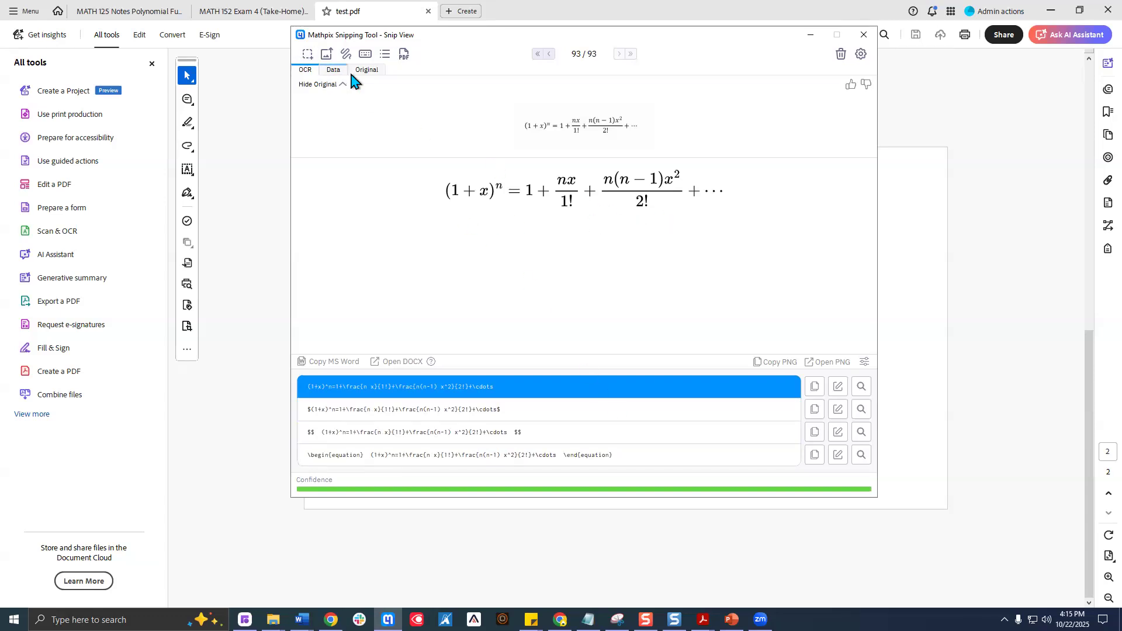
{"action": "left_click", "coordinate": [330, 73]}
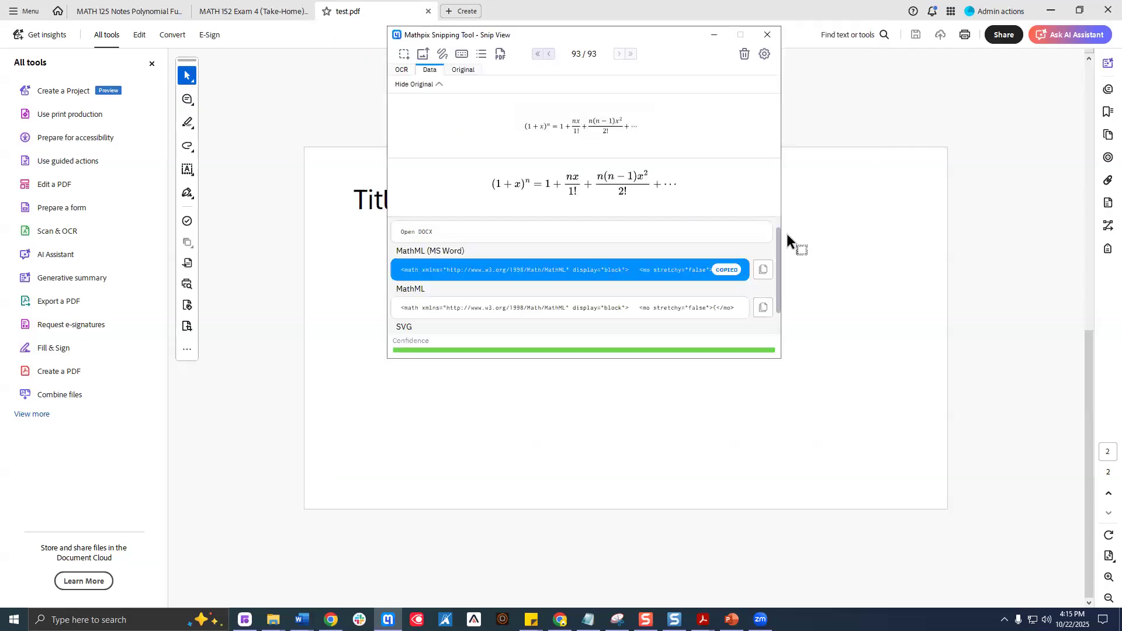
Copy the snipped equation's MathML (MS Word) format and move the Snip View window clear of the equation on the page
{"action": "scroll", "coordinate": [777, 234], "scroll_direction": "up", "scroll_amount": 1}
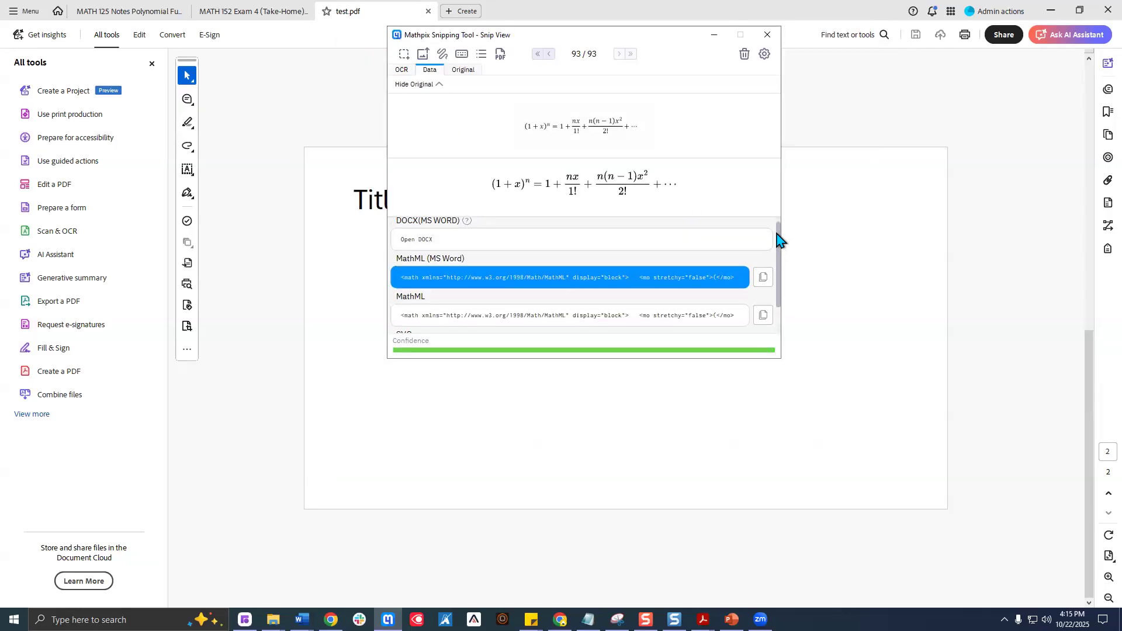
{"action": "scroll", "coordinate": [778, 228], "scroll_direction": "up", "scroll_amount": 1}
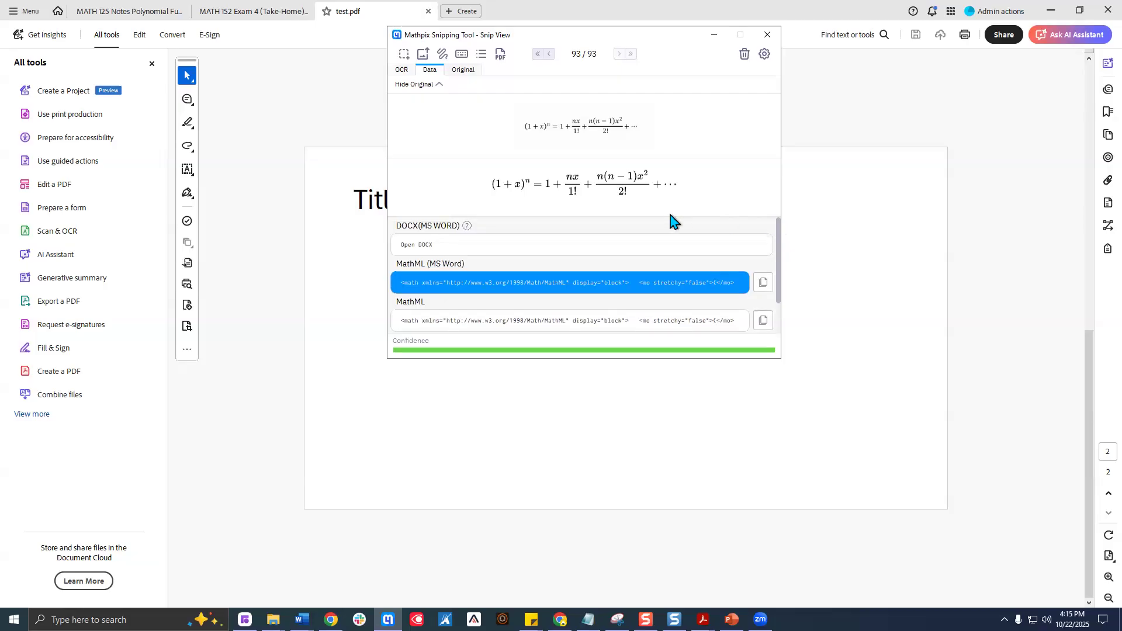
{"action": "left_click", "coordinate": [763, 283]}
{"action": "left_click_drag", "start_coordinate": [520, 44], "coordinate": [802, 98]}
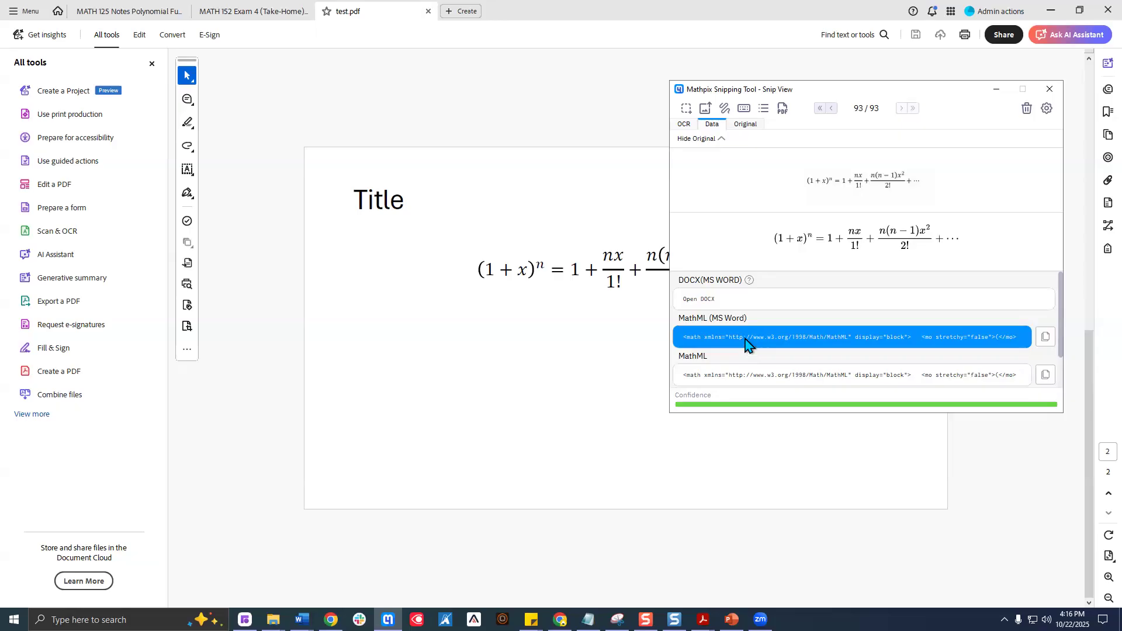
Switch to Test Document.docx in Word and create a new blank document
{"action": "mouse_move", "coordinate": [302, 620]}
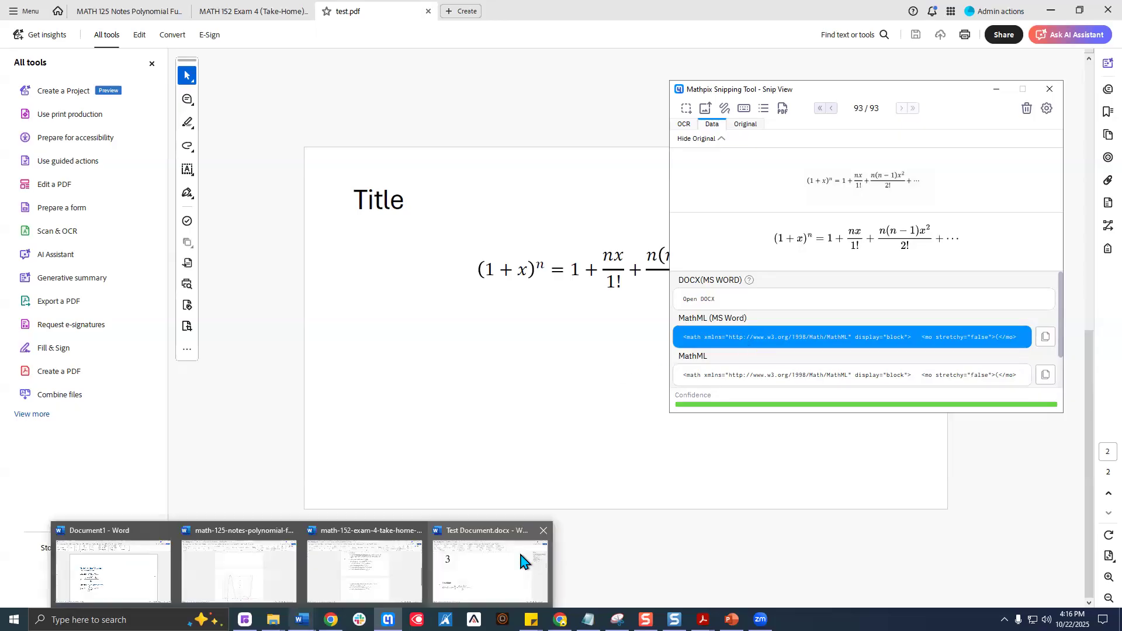
{"action": "left_click", "coordinate": [521, 562]}
{"action": "left_click", "coordinate": [19, 37]}
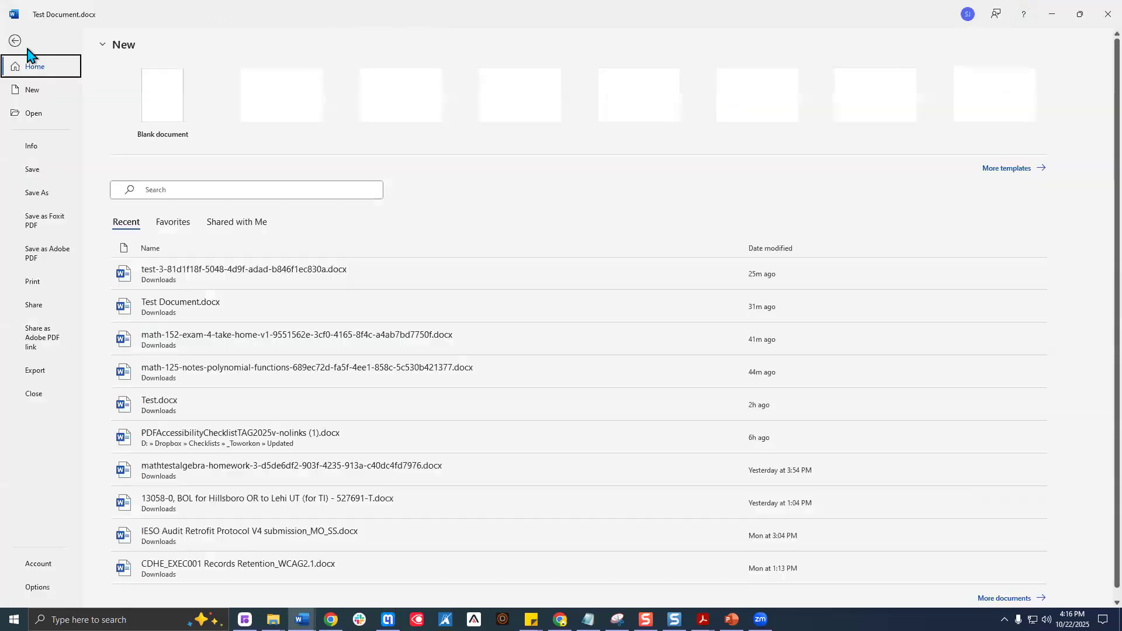
{"action": "key", "text": "Escape"}
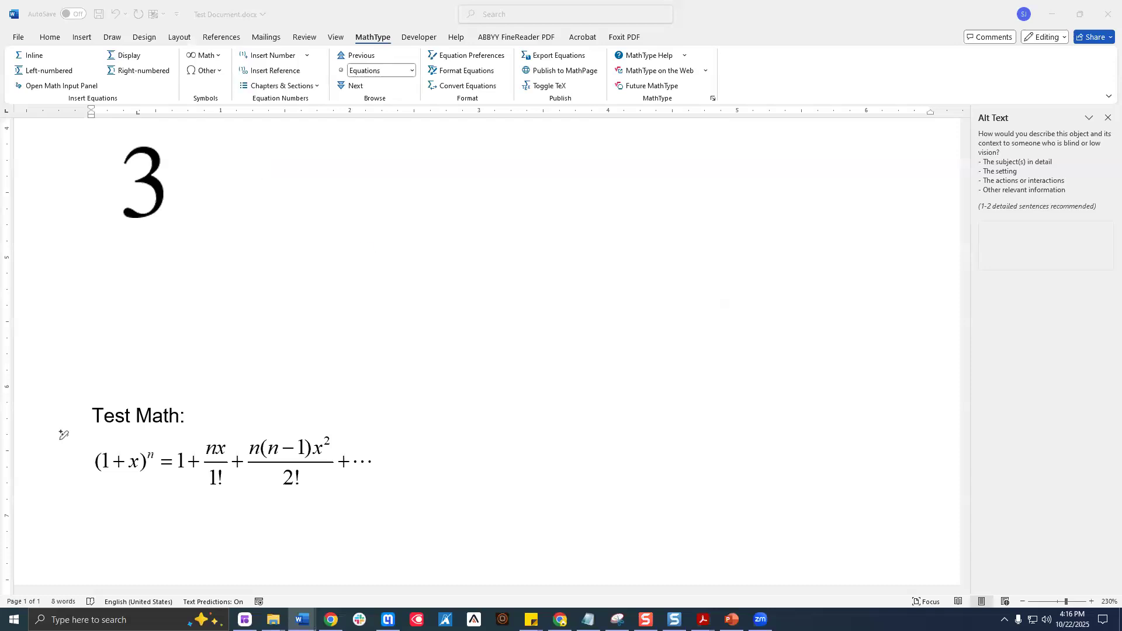
{"action": "scroll", "coordinate": [526, 381], "scroll_direction": "down", "scroll_amount": 10}
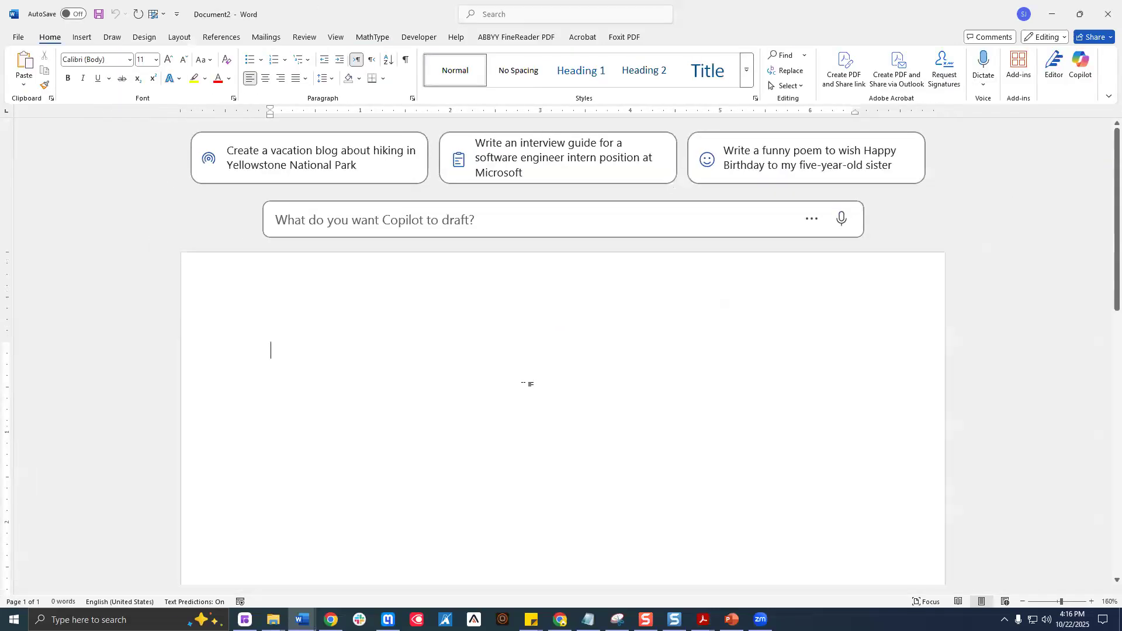
Enter the line "Pasted equation from MathPix snipping tool" in the blank document and start a new line below it
{"action": "type", "text": "Pasted"}
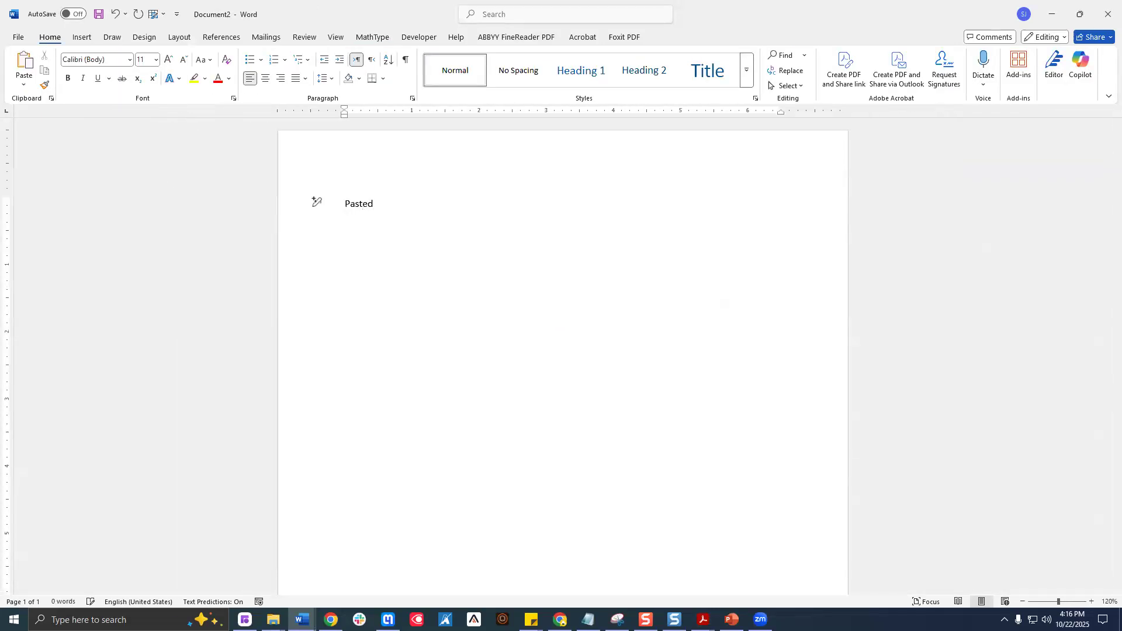
{"action": "type", "text": " equation fro"}
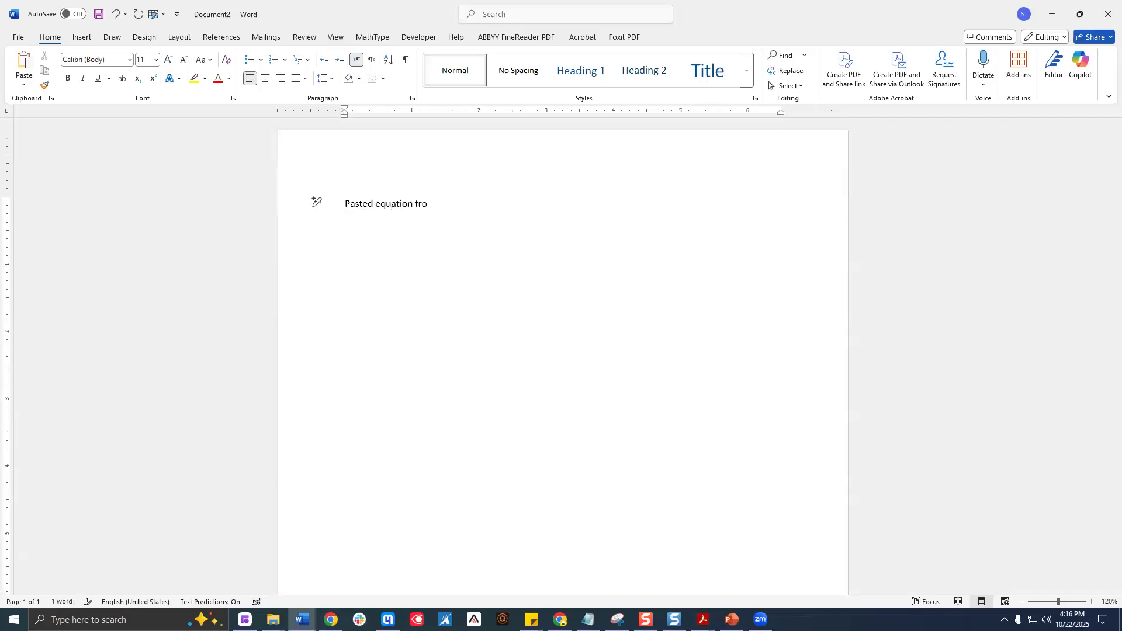
{"action": "type", "text": "m MathPix sni"}
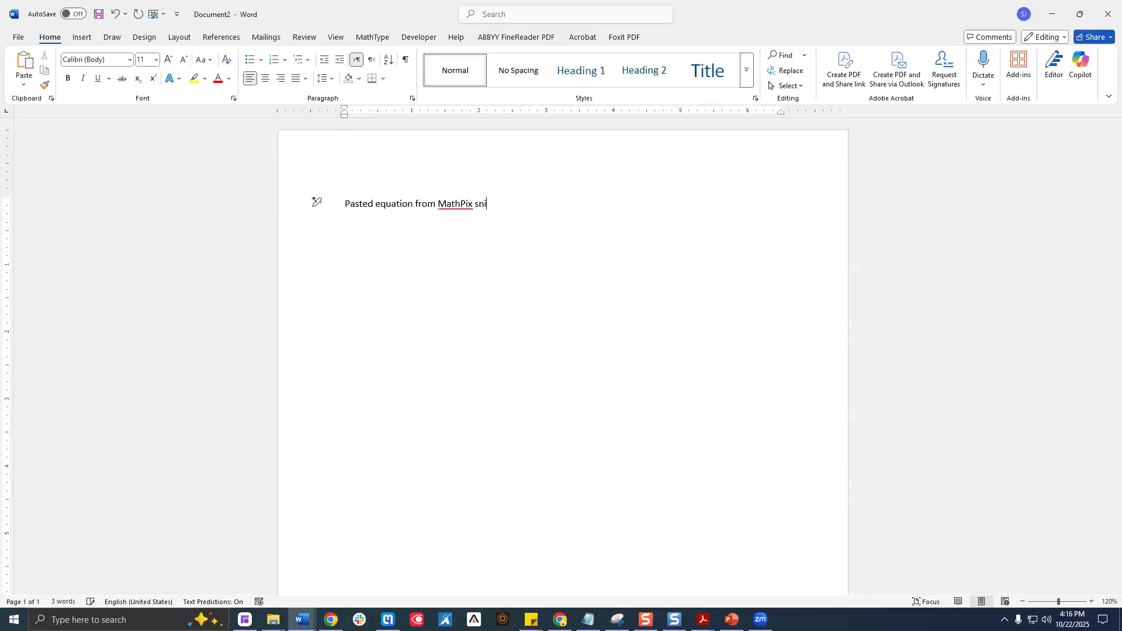
{"action": "type", "text": "pping tool"}
{"action": "key", "text": "Return"}
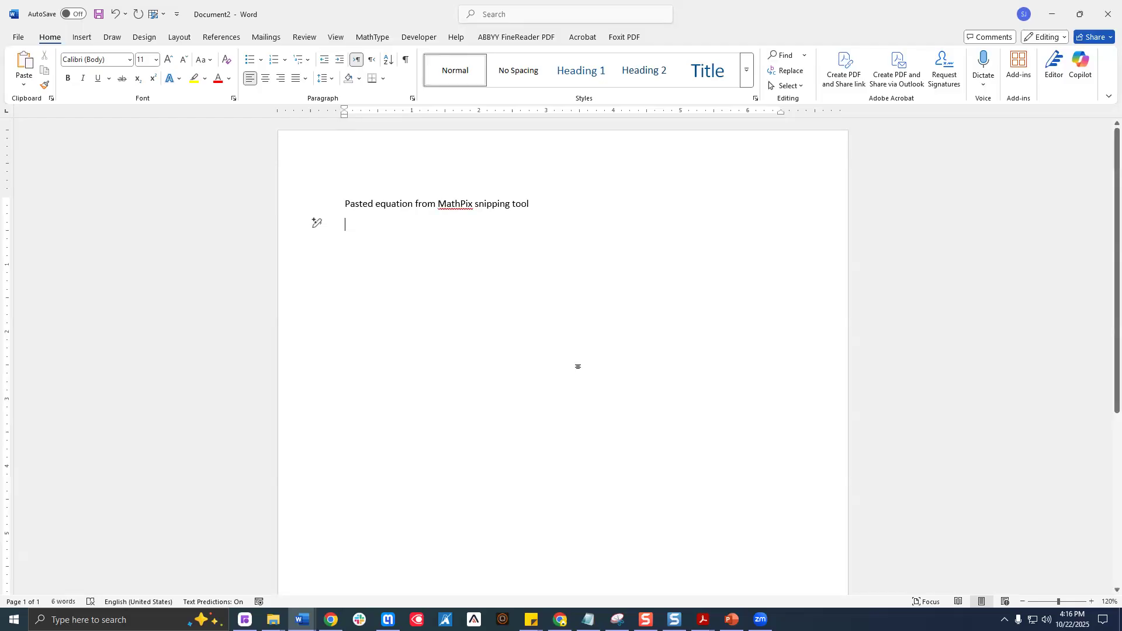
Paste the copied MathML below the intro line as a Word equation and inspect it at a larger size
{"action": "right_click", "coordinate": [350, 228]}
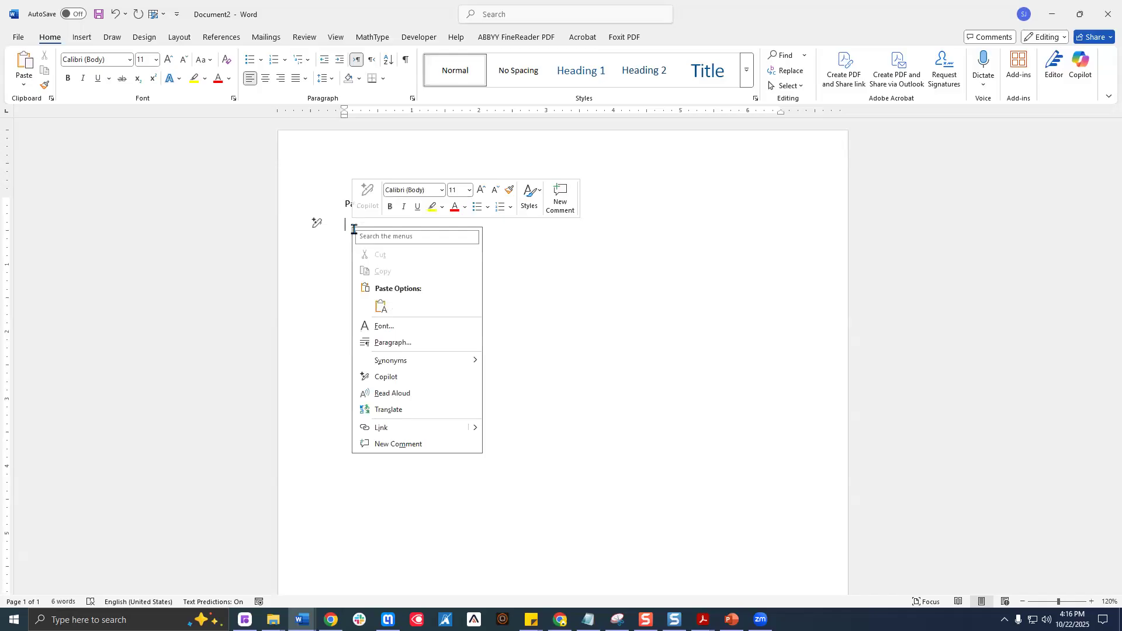
{"action": "left_click", "coordinate": [382, 306]}
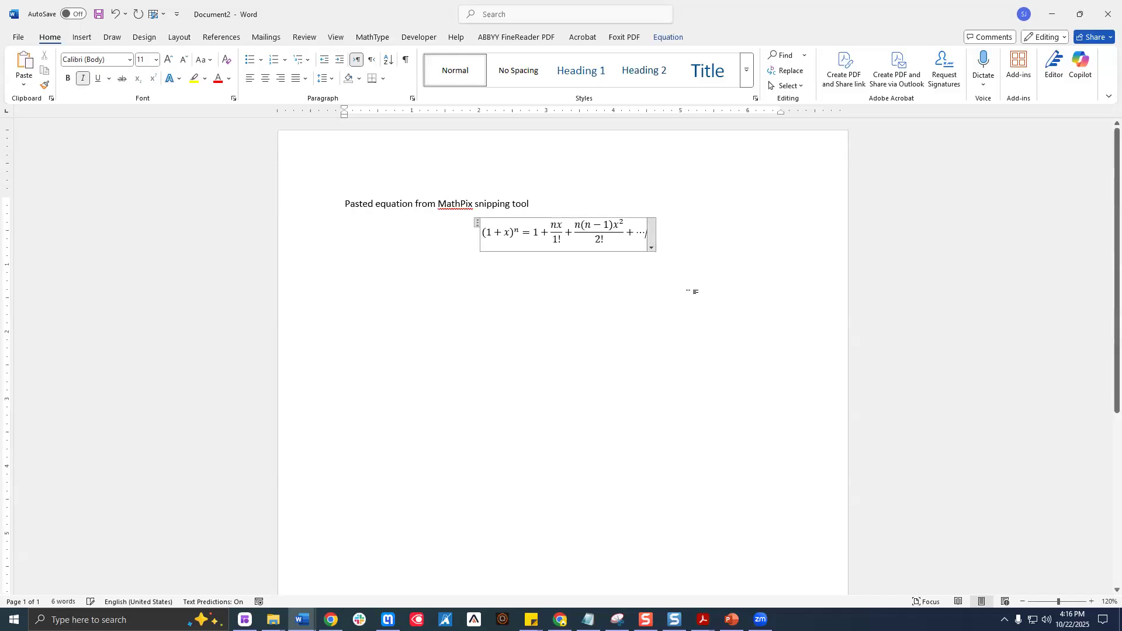
{"action": "scroll", "coordinate": [615, 306], "scroll_direction": "up", "scroll_amount": 6, "text": "ctrl"}
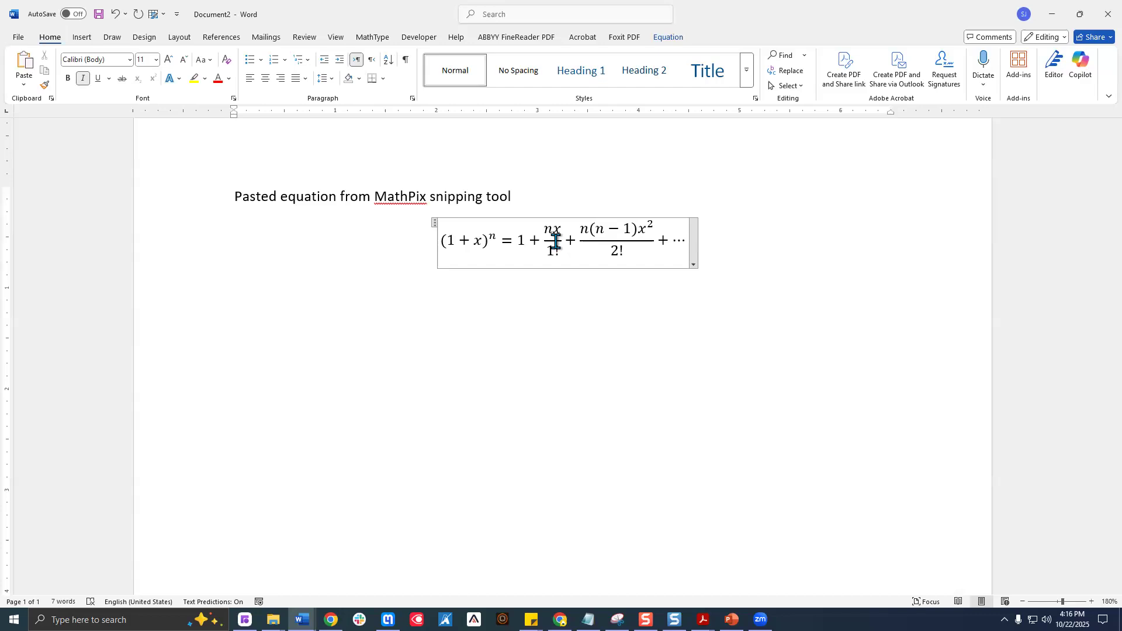
{"action": "left_click", "coordinate": [529, 202]}
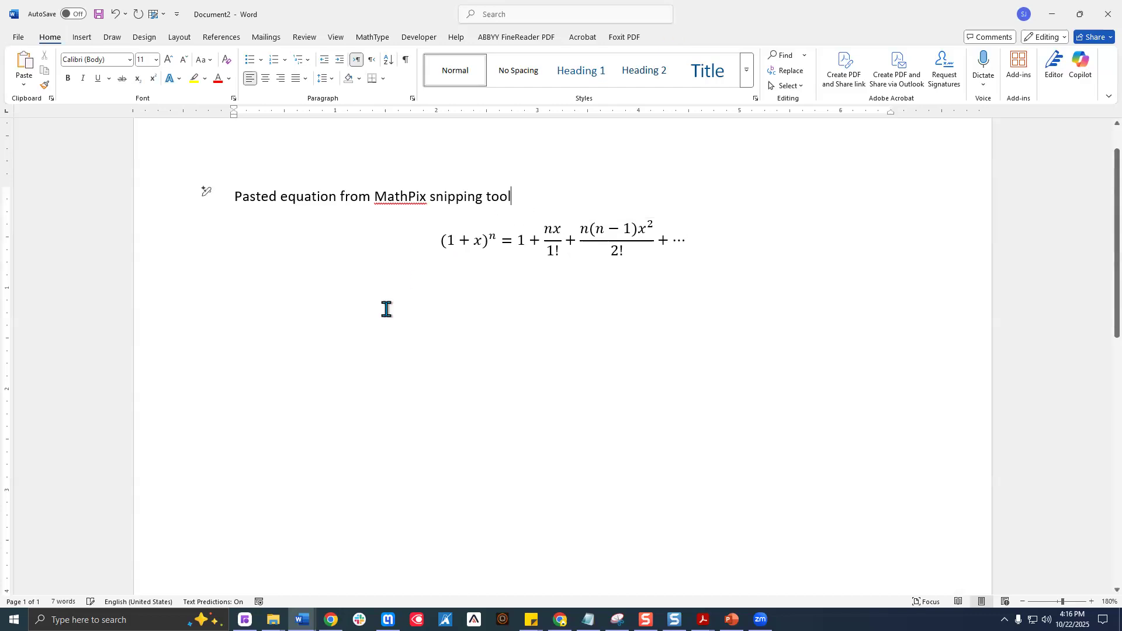
{"action": "left_click", "coordinate": [502, 250]}
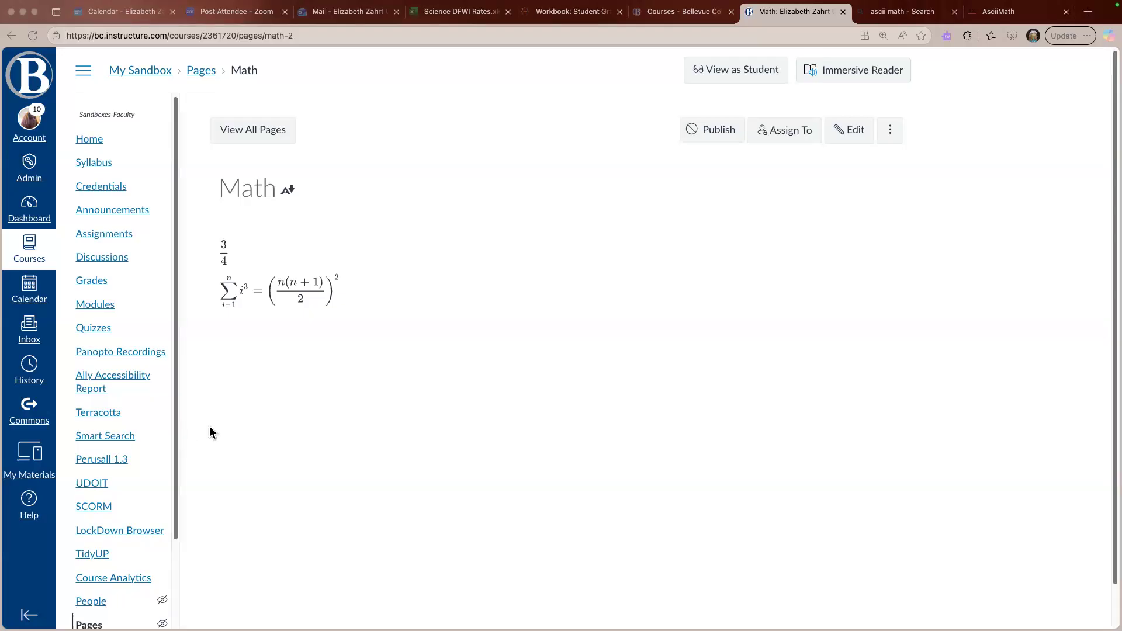
In Canvas, open the Math page for editing to show its AsciiMath source, and save the page
{"action": "left_click", "coordinate": [856, 133]}
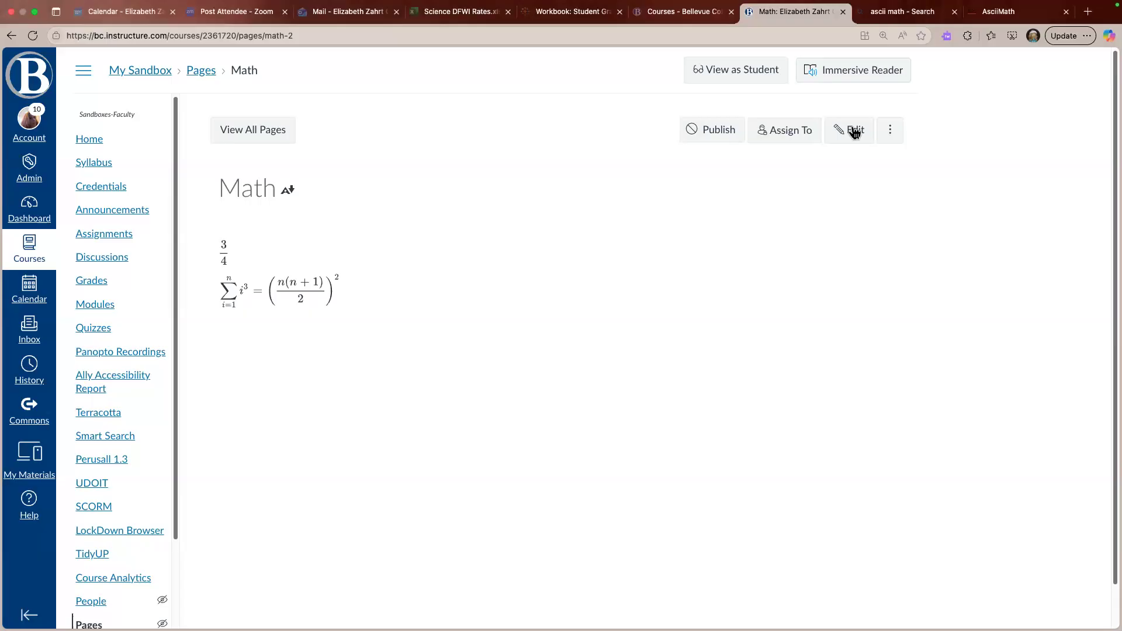
{"action": "left_click", "coordinate": [854, 134]}
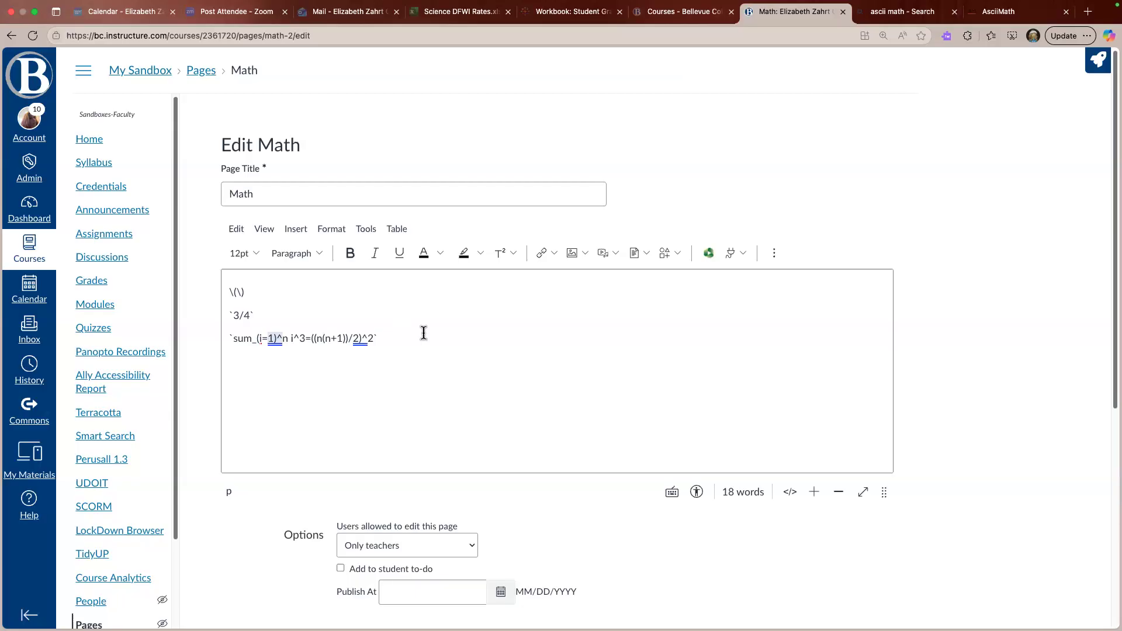
{"action": "scroll", "coordinate": [738, 537], "scroll_direction": "down", "scroll_amount": 2}
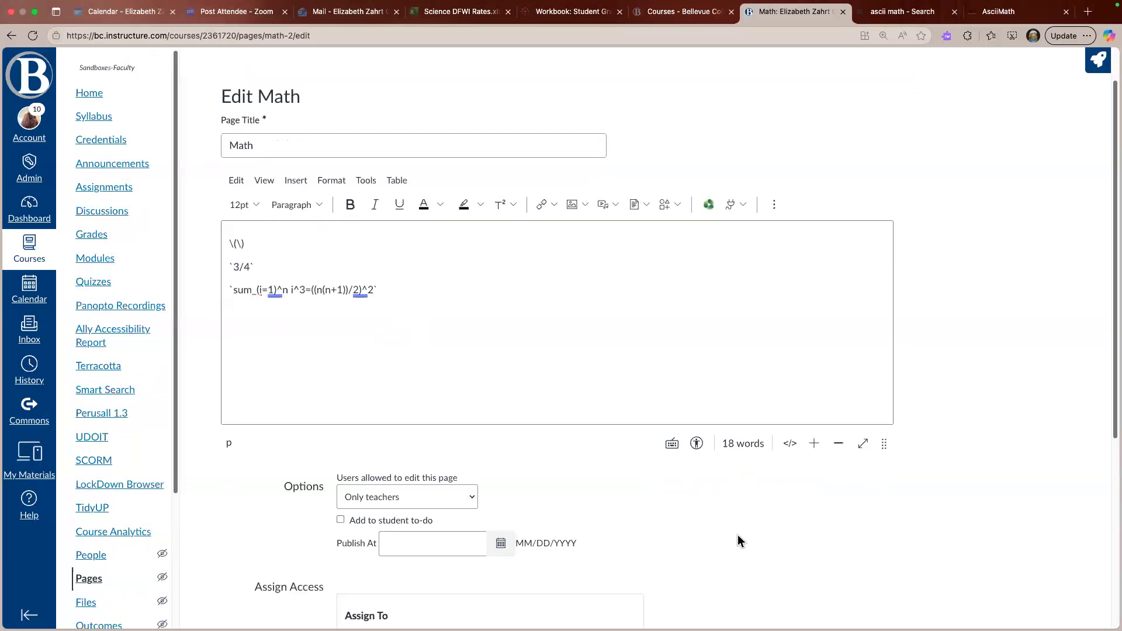
{"action": "scroll", "coordinate": [737, 536], "scroll_direction": "down", "scroll_amount": 10}
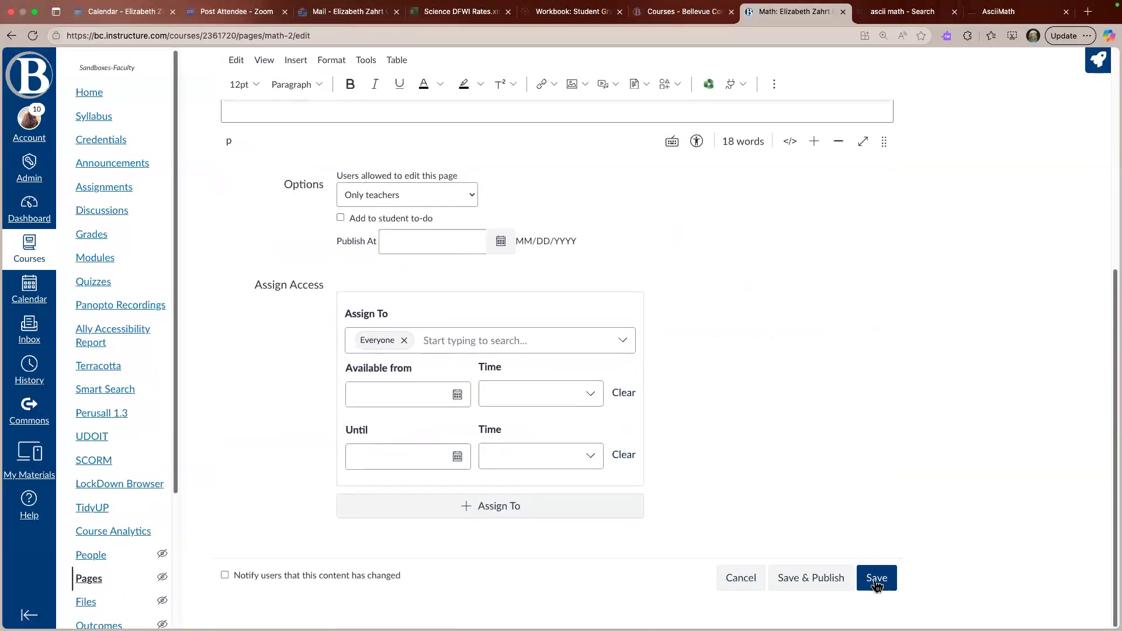
{"action": "left_click", "coordinate": [877, 579]}
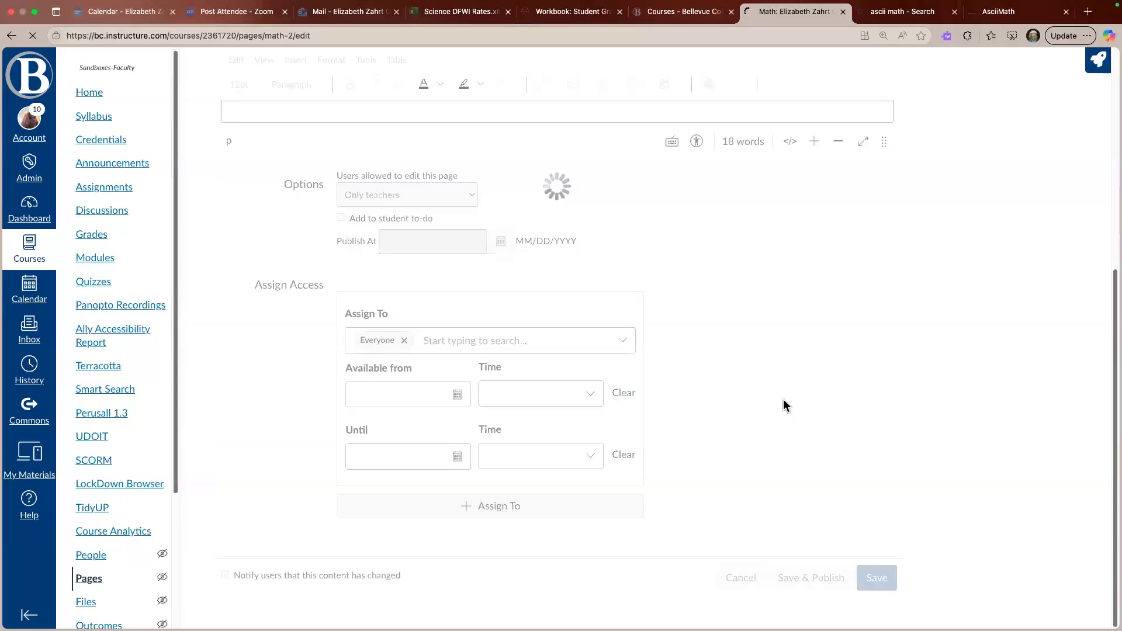